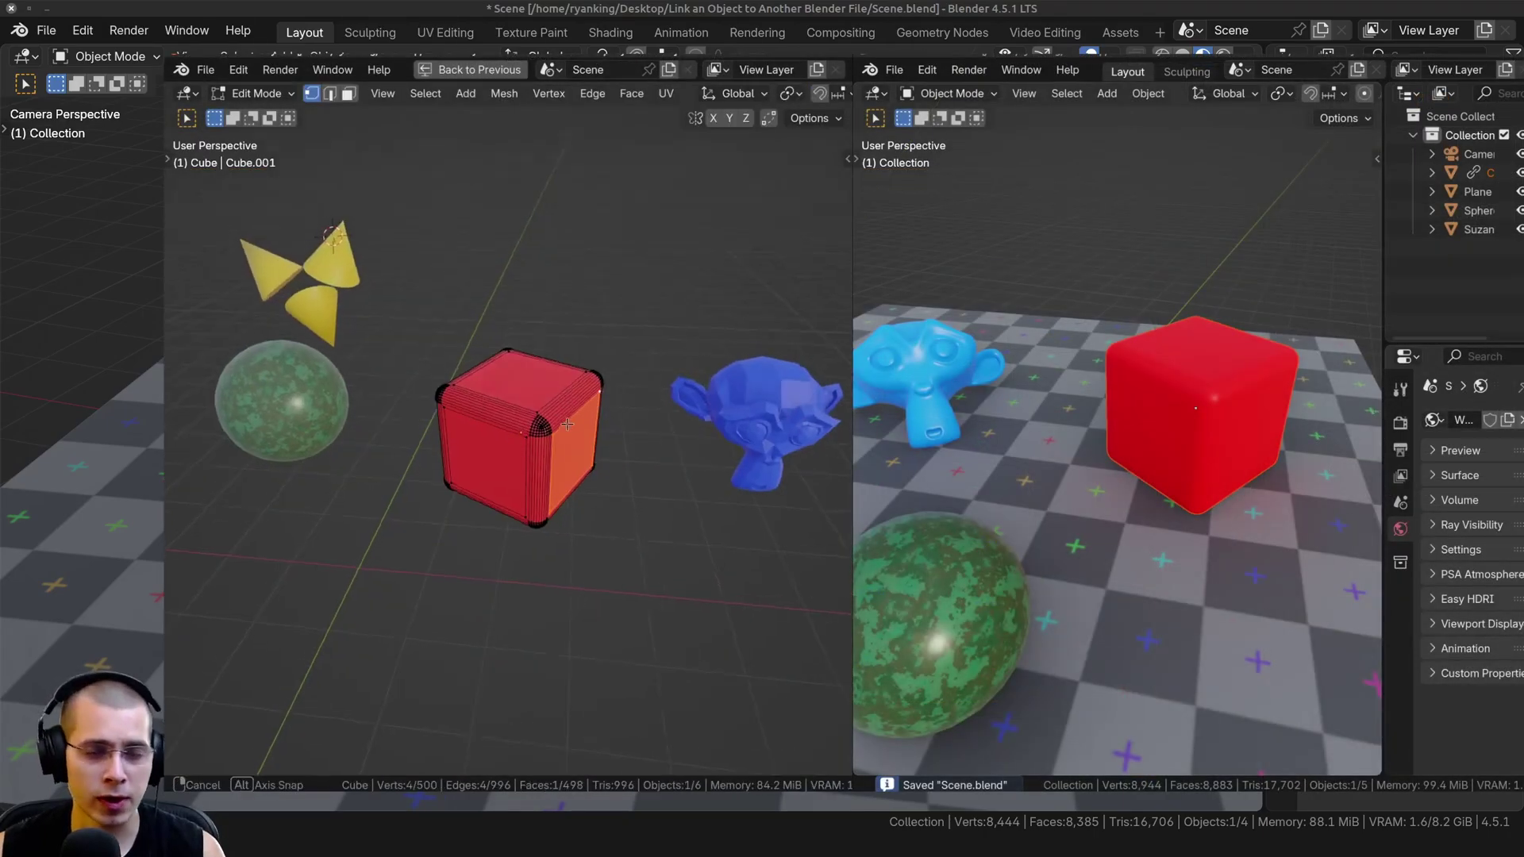
Step: Extrude the red cube's top face and two visible side faces, shrinking them inward to form recesses
middle_drag(548, 401, 527, 383)
shift+click(606, 473)
shift+click(486, 481)
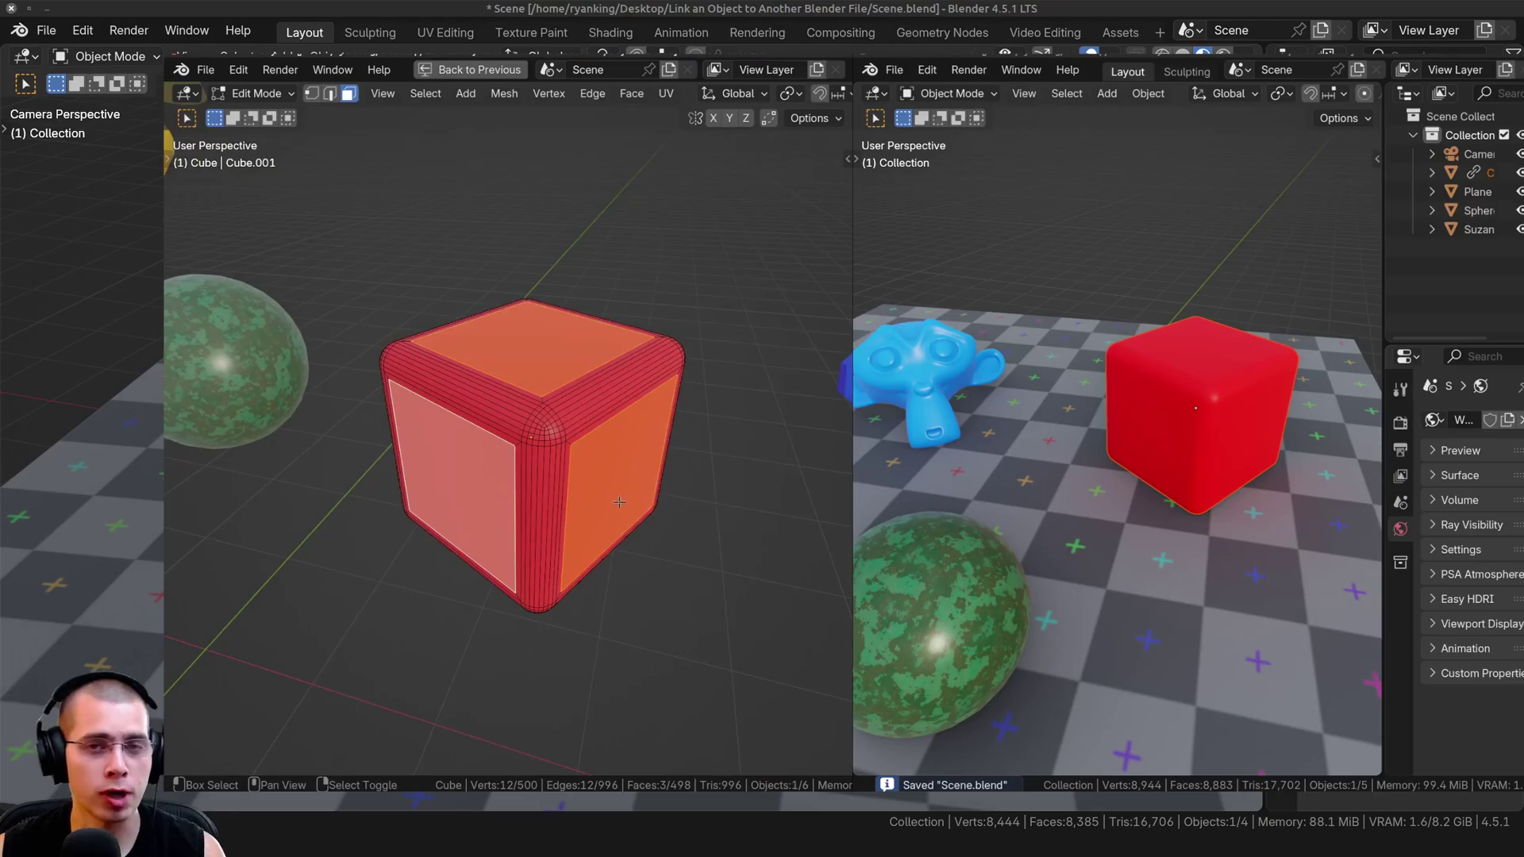
key(e)
right_click(687, 503)
key(alt+s)
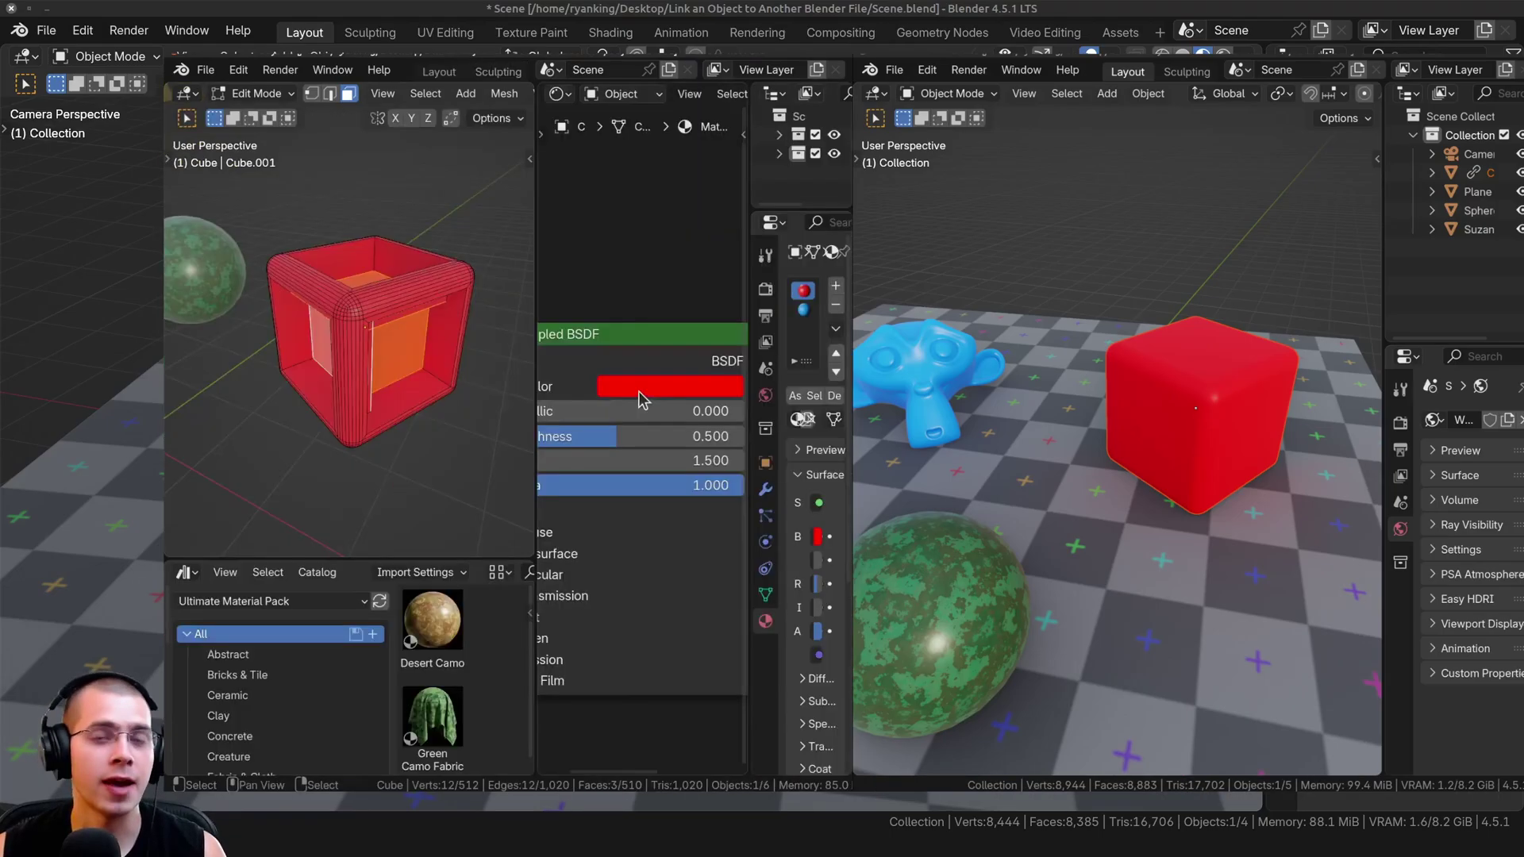
Step: Assign the blue material to the recessed cube faces and return to Object Mode
click(802, 310)
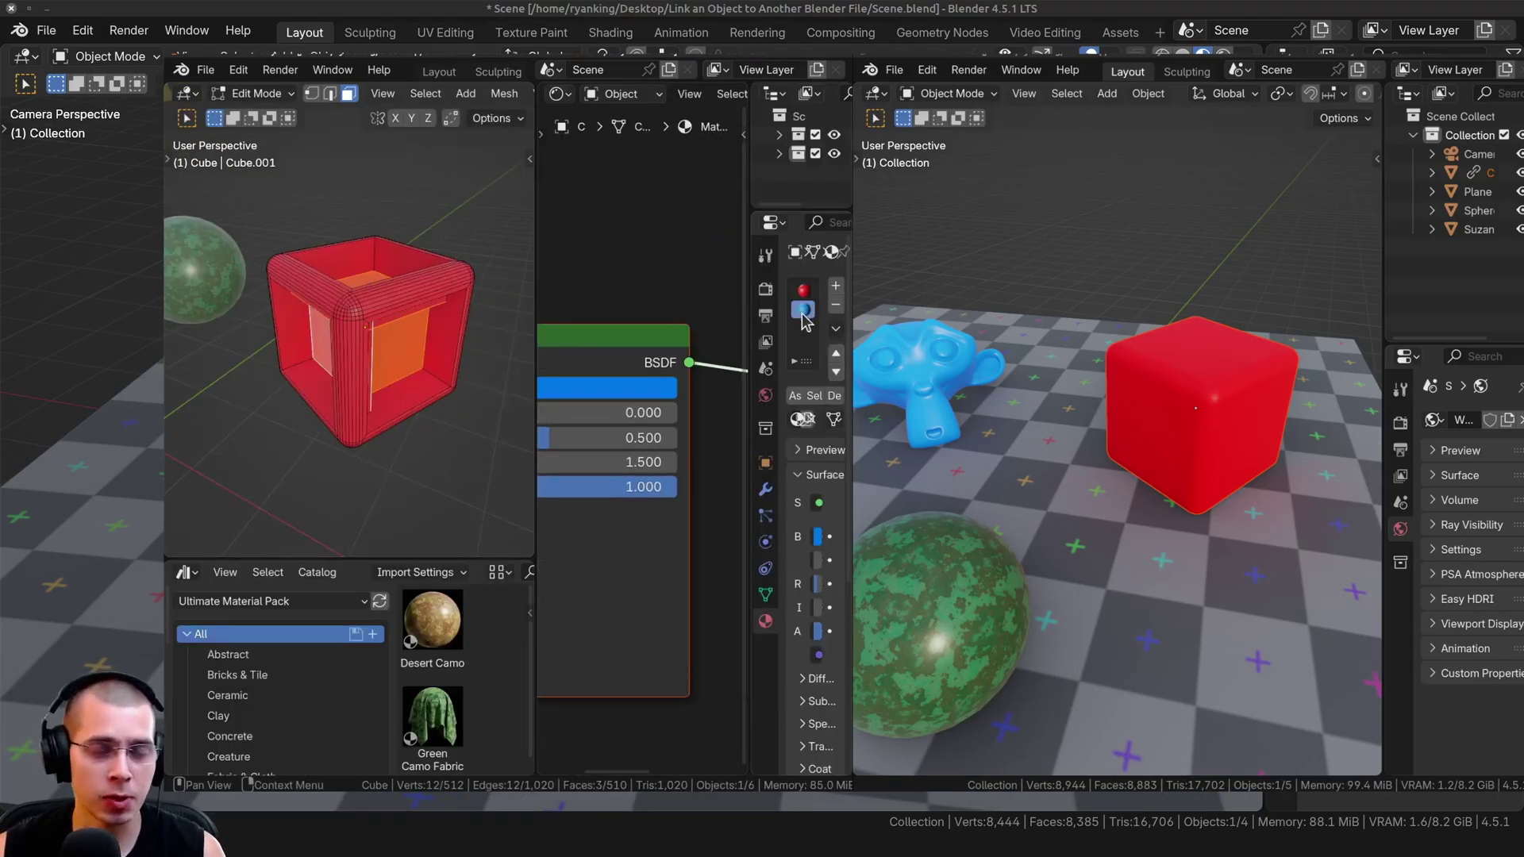
click(794, 395)
key(ctrl+space)
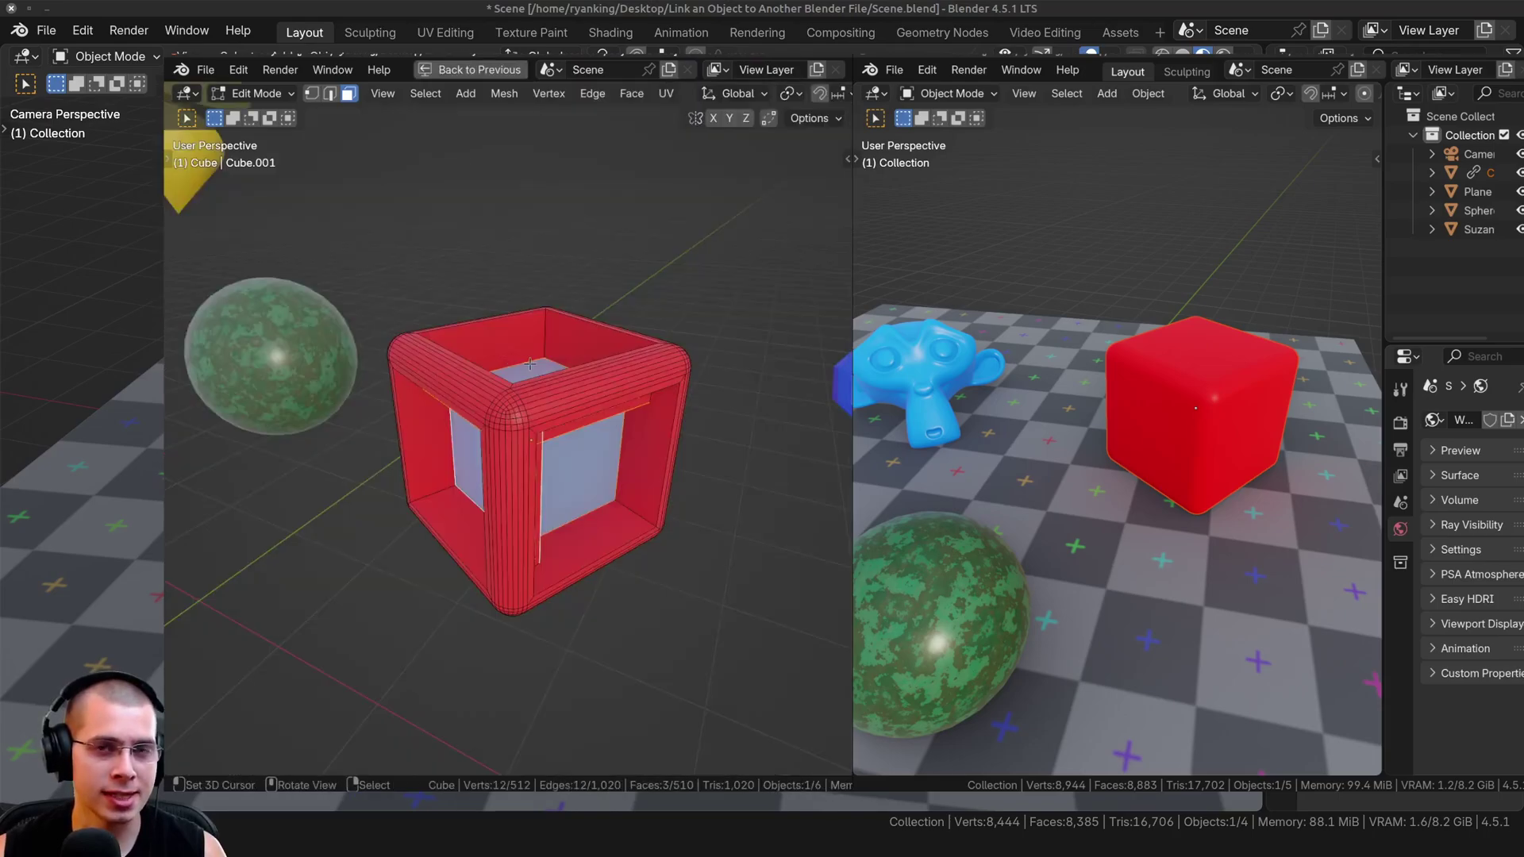
key(Tab)
middle_drag(623, 381, 588, 483)
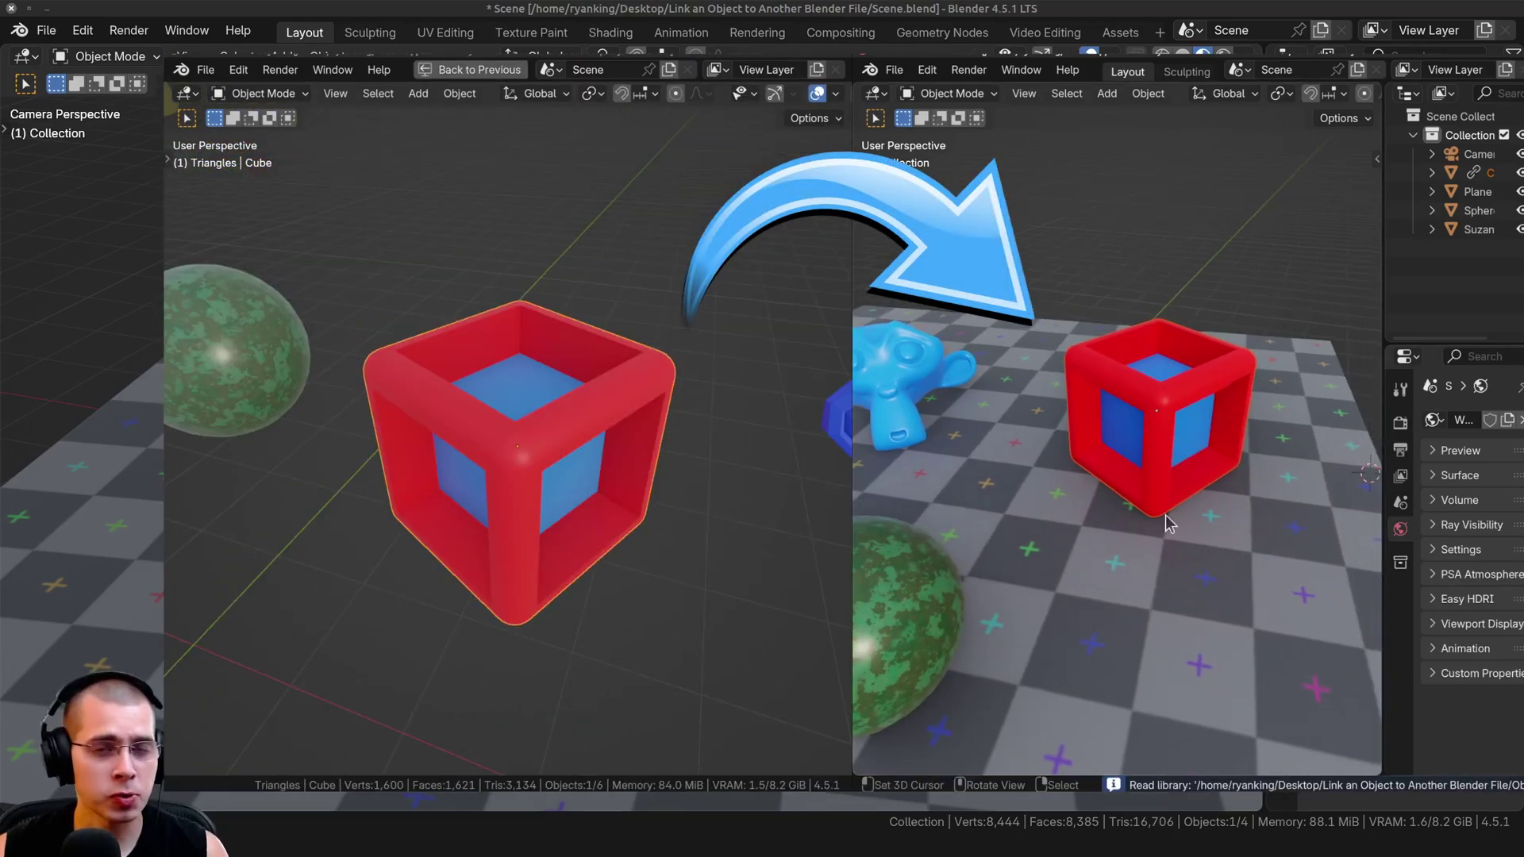
middle_drag(1166, 515, 1151, 556)
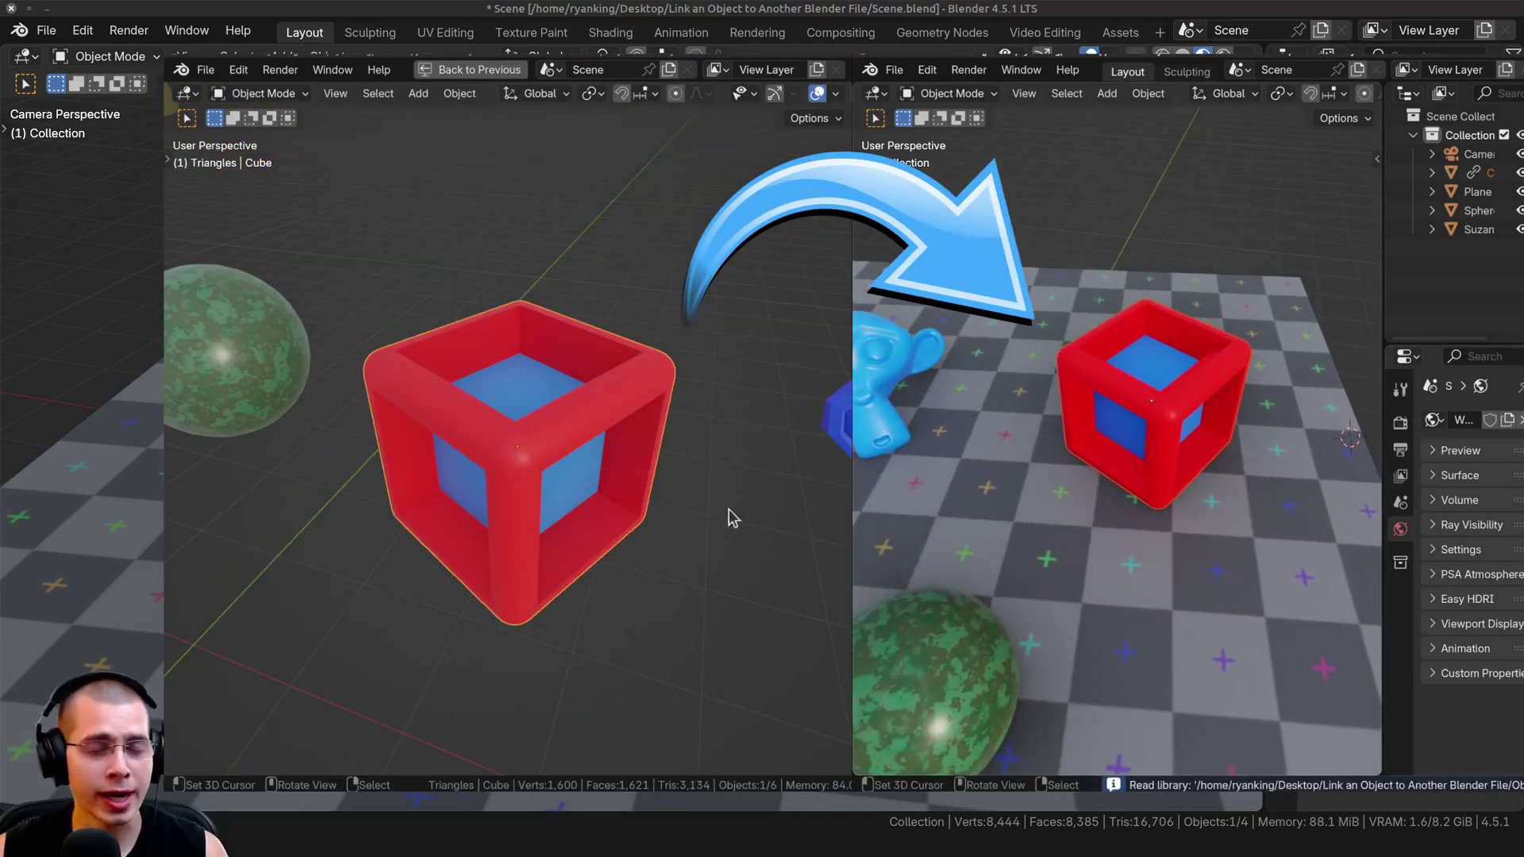
scroll(731, 517, up, 3)
mouse_move(1119, 462)
middle_down()
mouse_move(1109, 605)
mouse_move(1150, 503)
mouse_move(1098, 469)
mouse_move(1111, 438)
middle_up()
click(1145, 435)
scroll(1145, 435, down, 4)
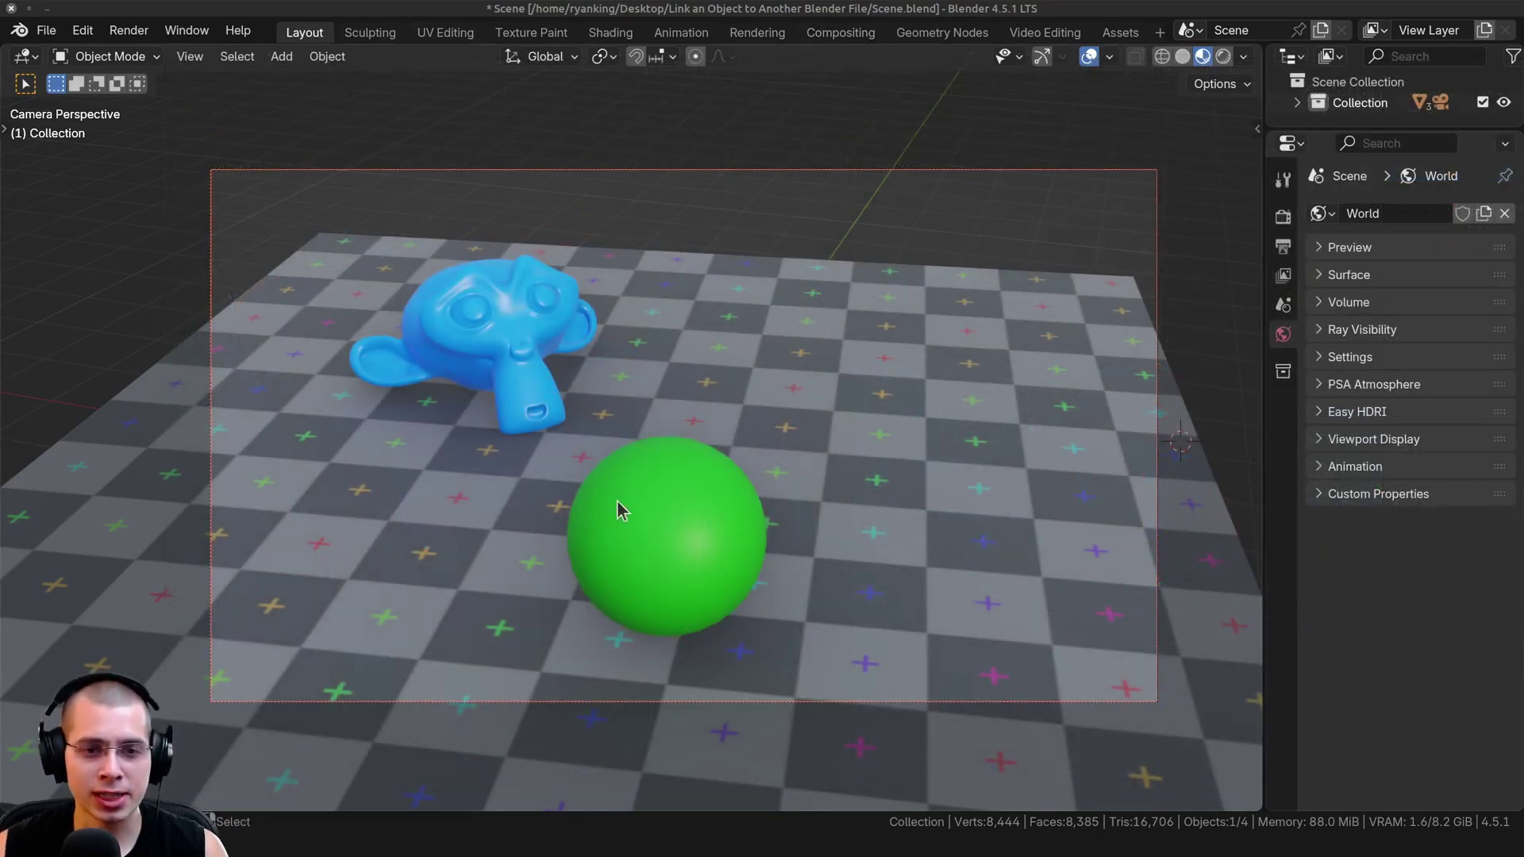
shift+middle_drag(602, 326, 596, 327)
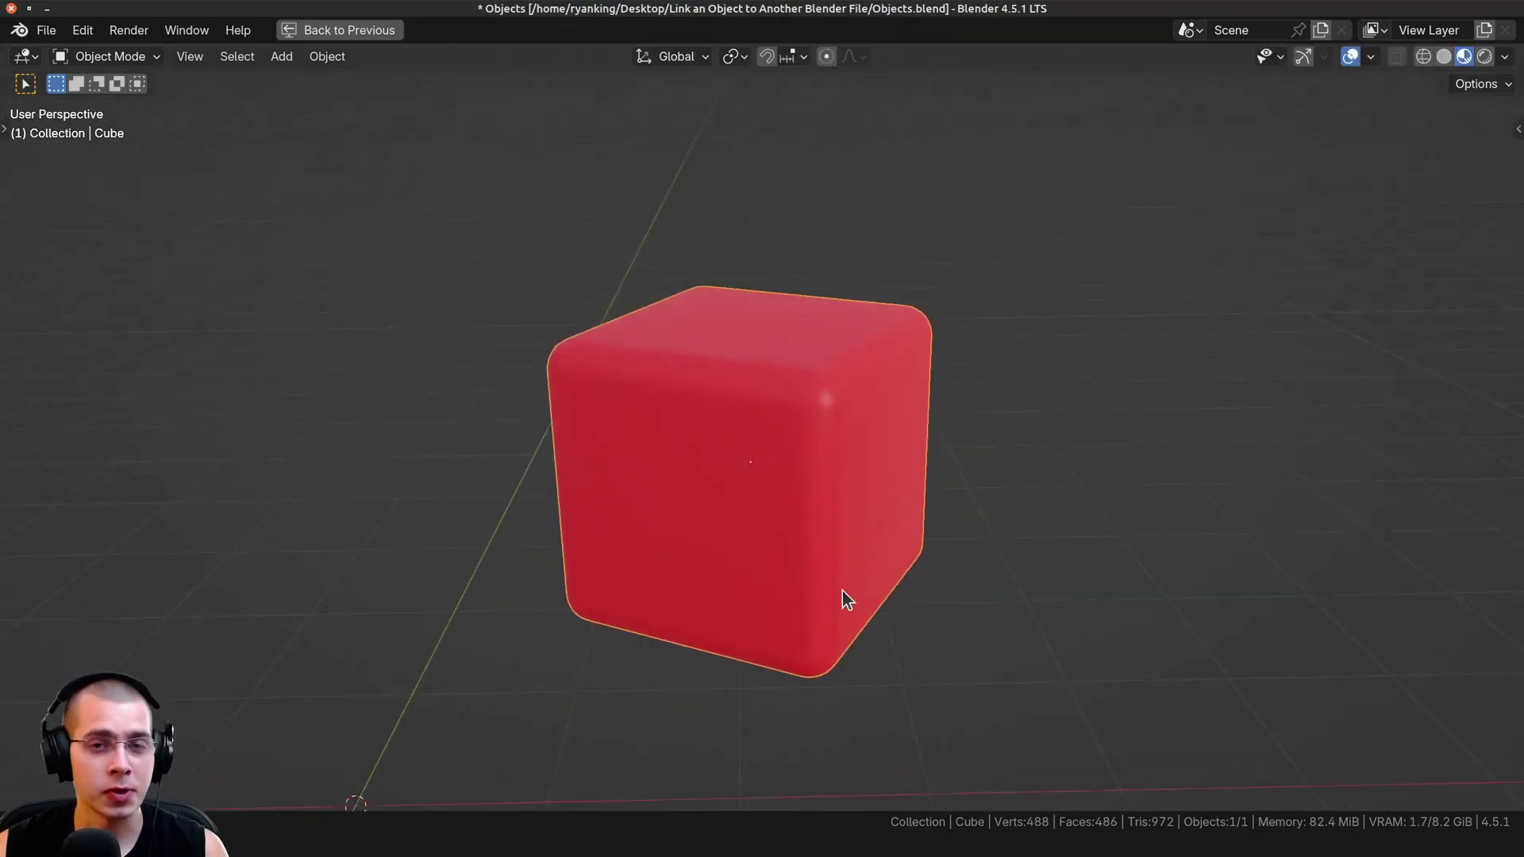
middle_drag(840, 598, 833, 561)
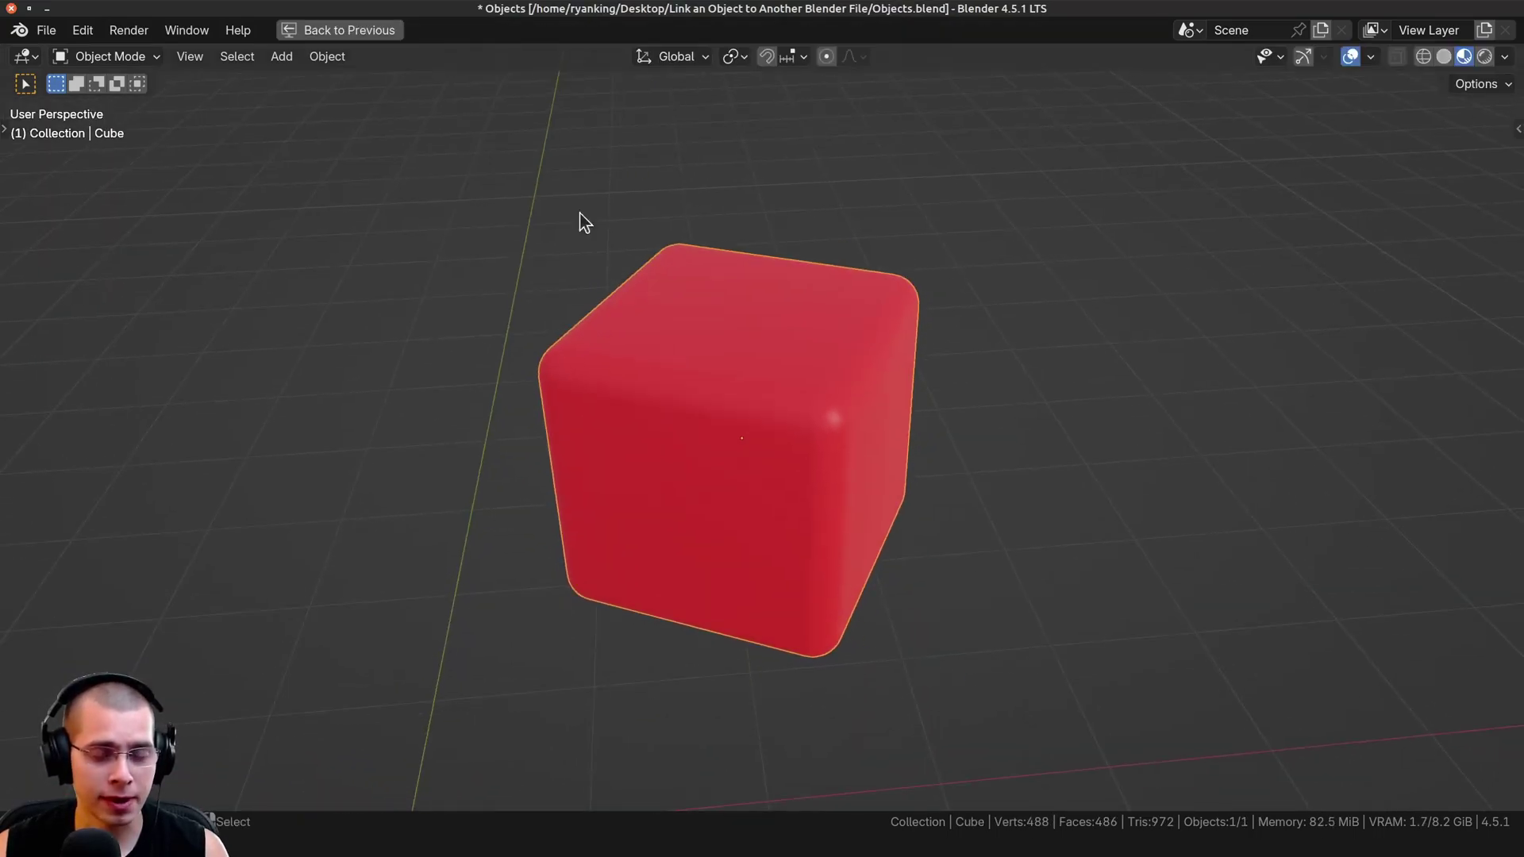
middle_drag(561, 602, 608, 462)
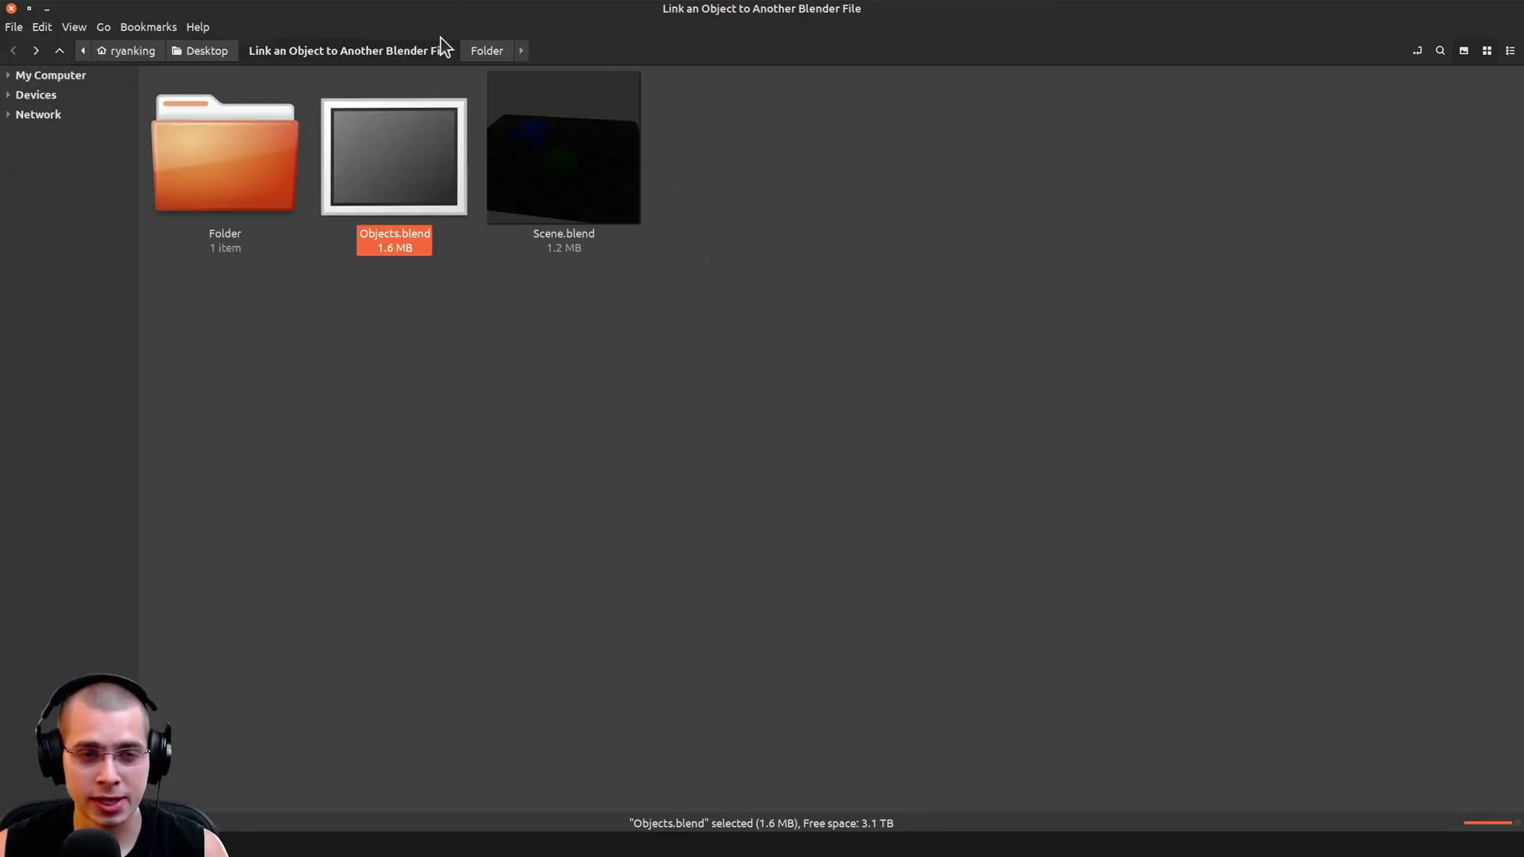
Step: Open Scene.blend from the "Link an Object to Another Blender File" folder
click(583, 236)
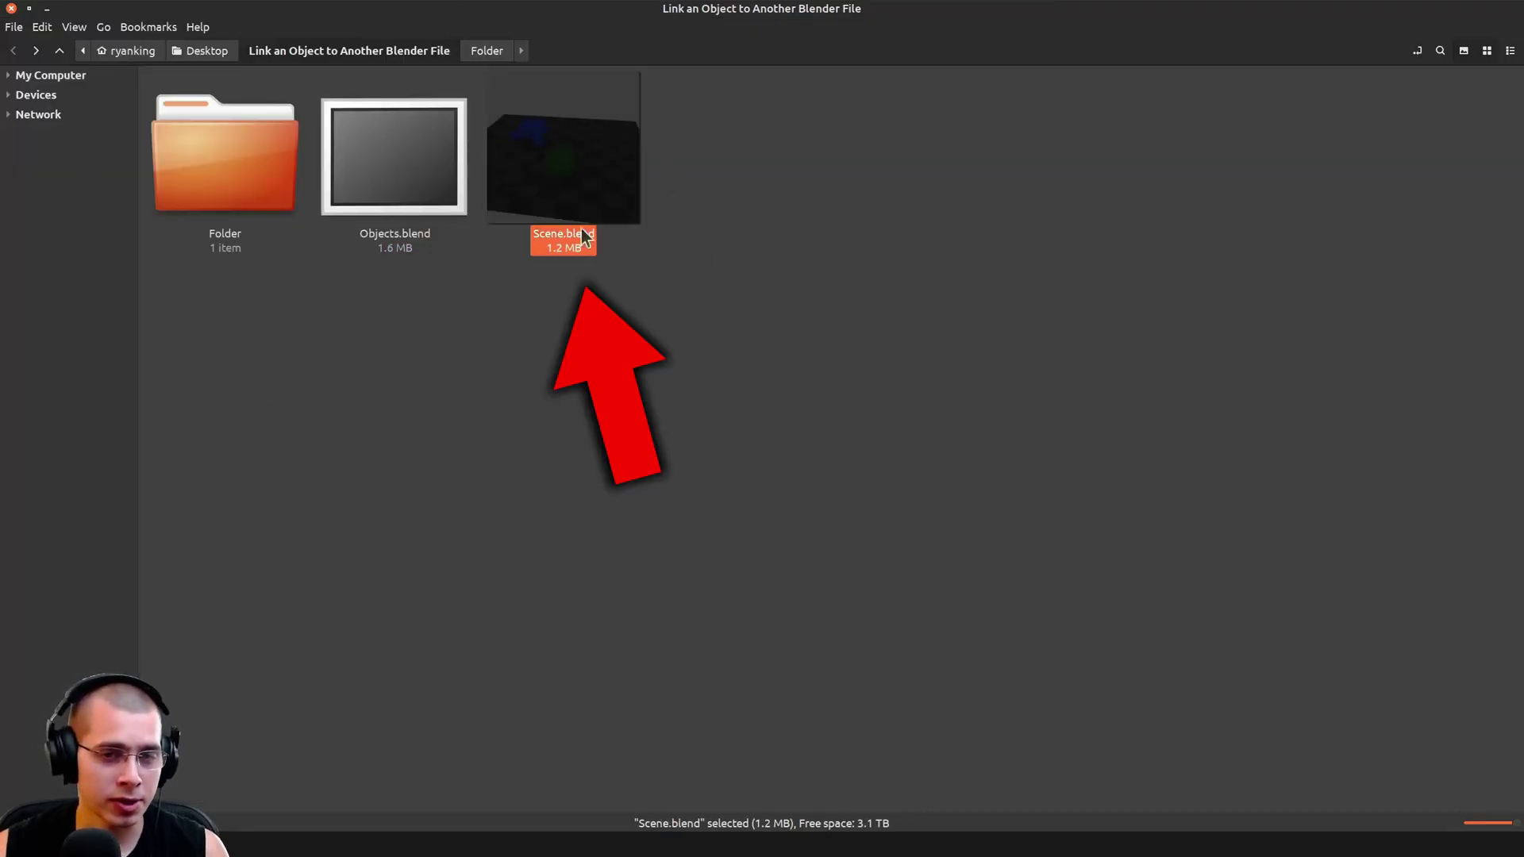
click(349, 176)
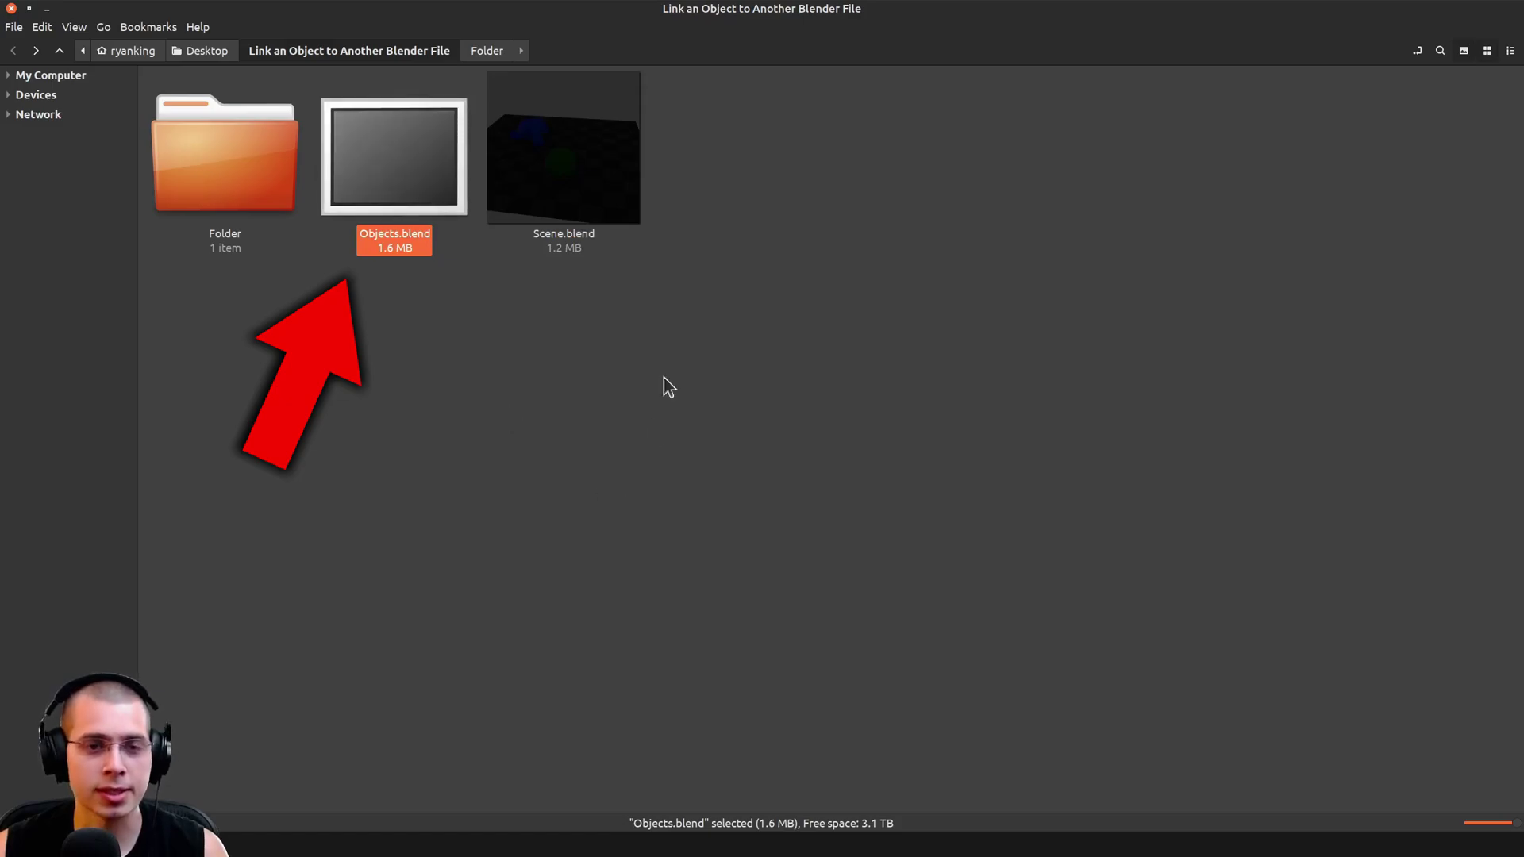
click(576, 171)
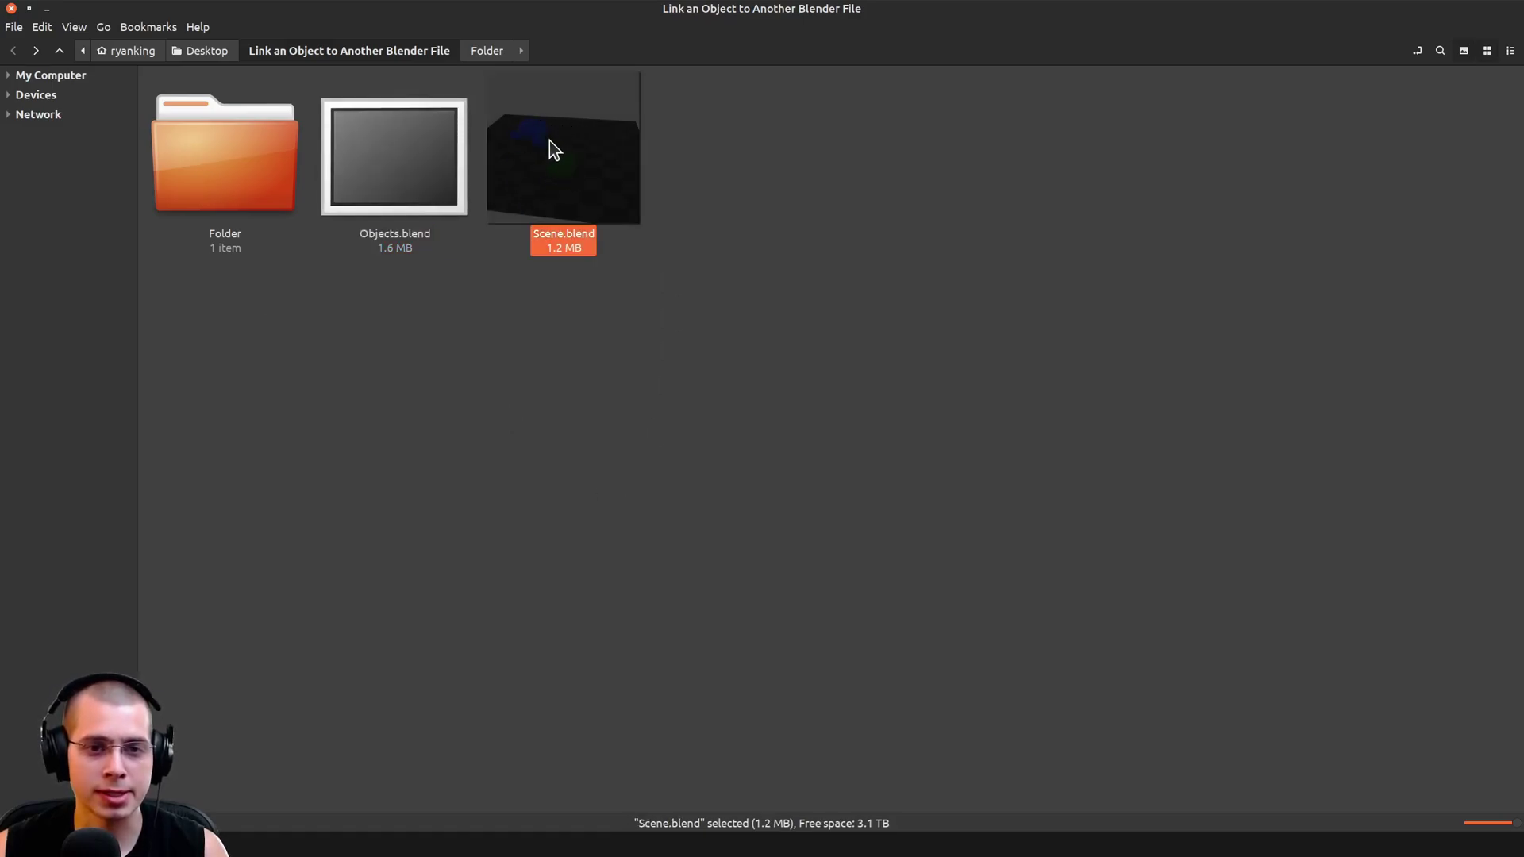
double_click(553, 149)
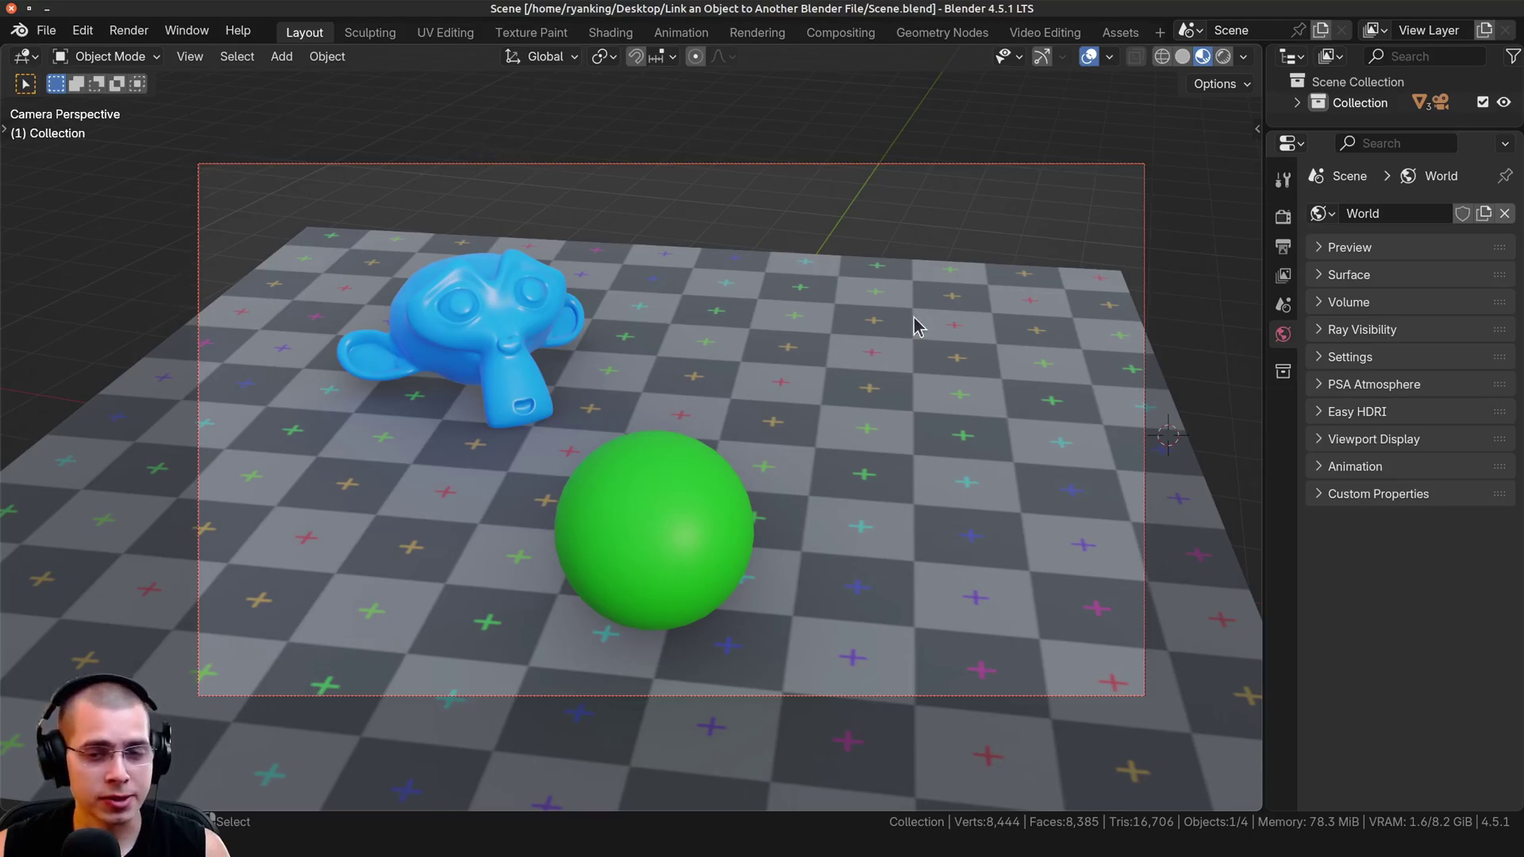
Step: Link the Cube object from Objects.blend into the scene
click(45, 30)
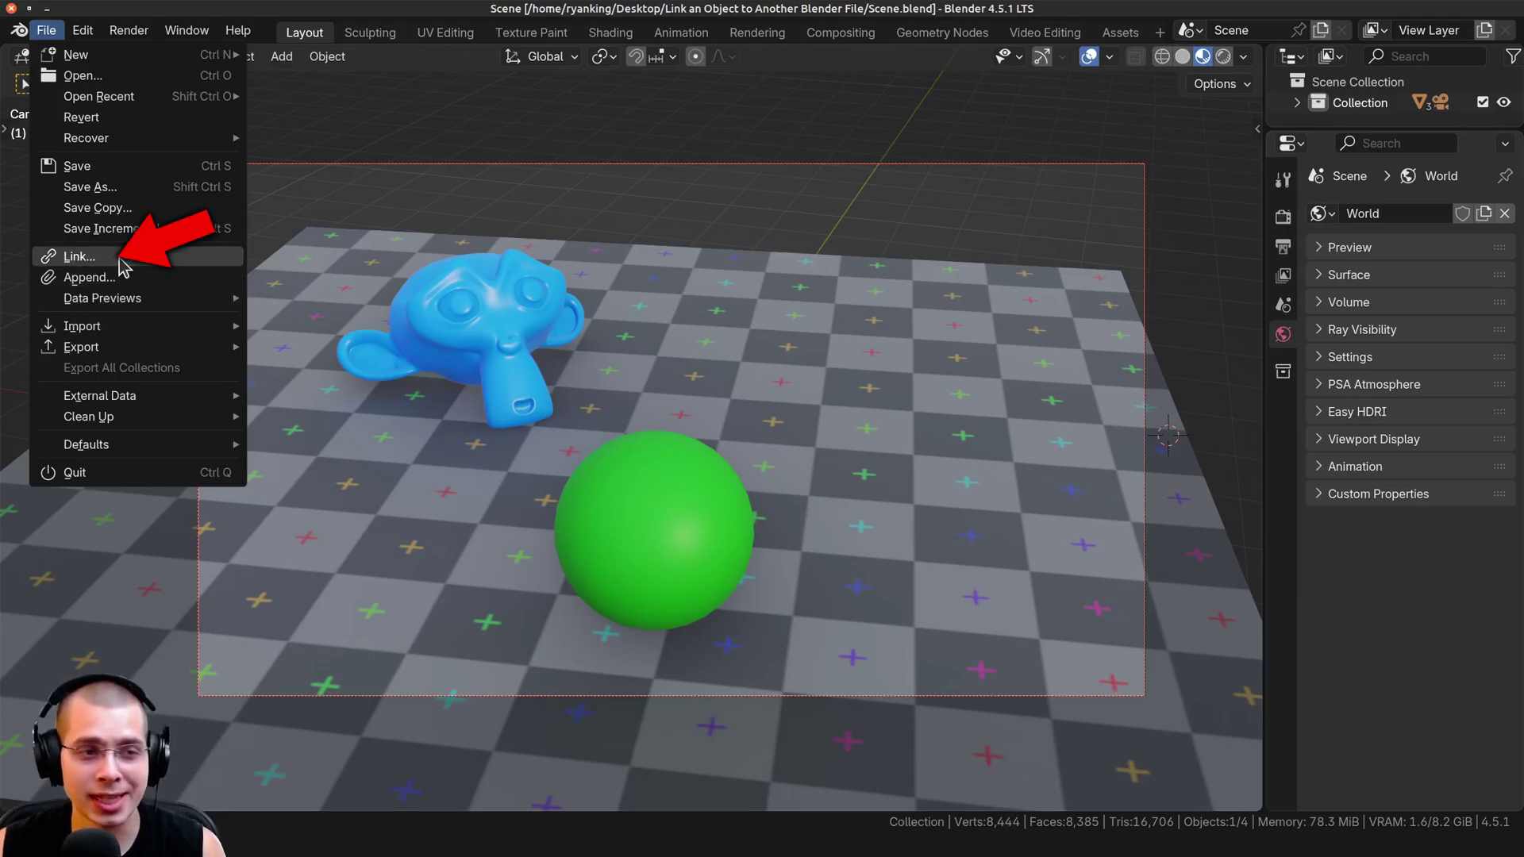
click(76, 256)
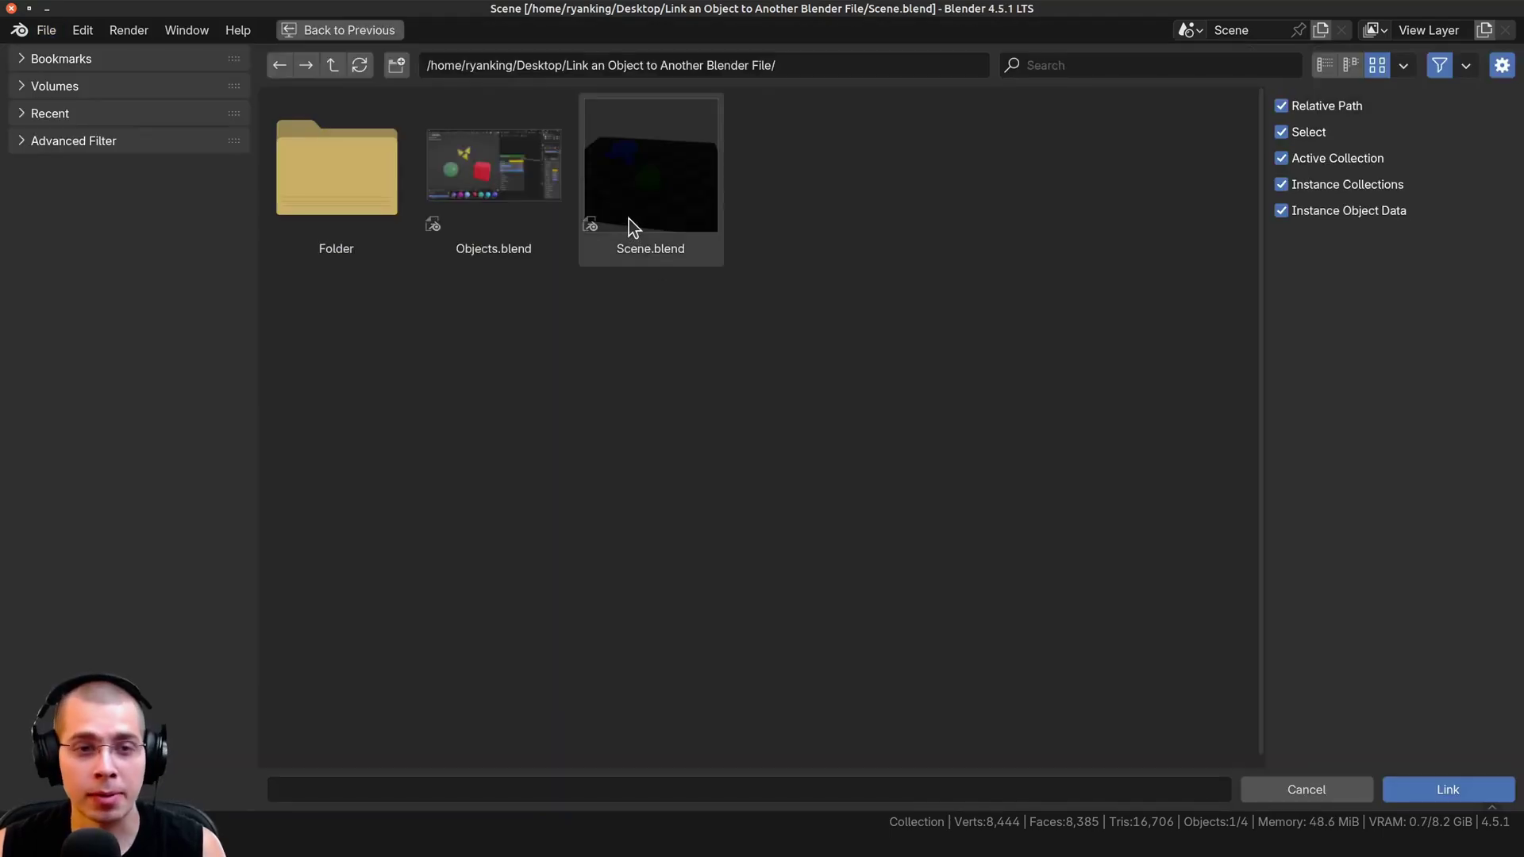
double_click(491, 157)
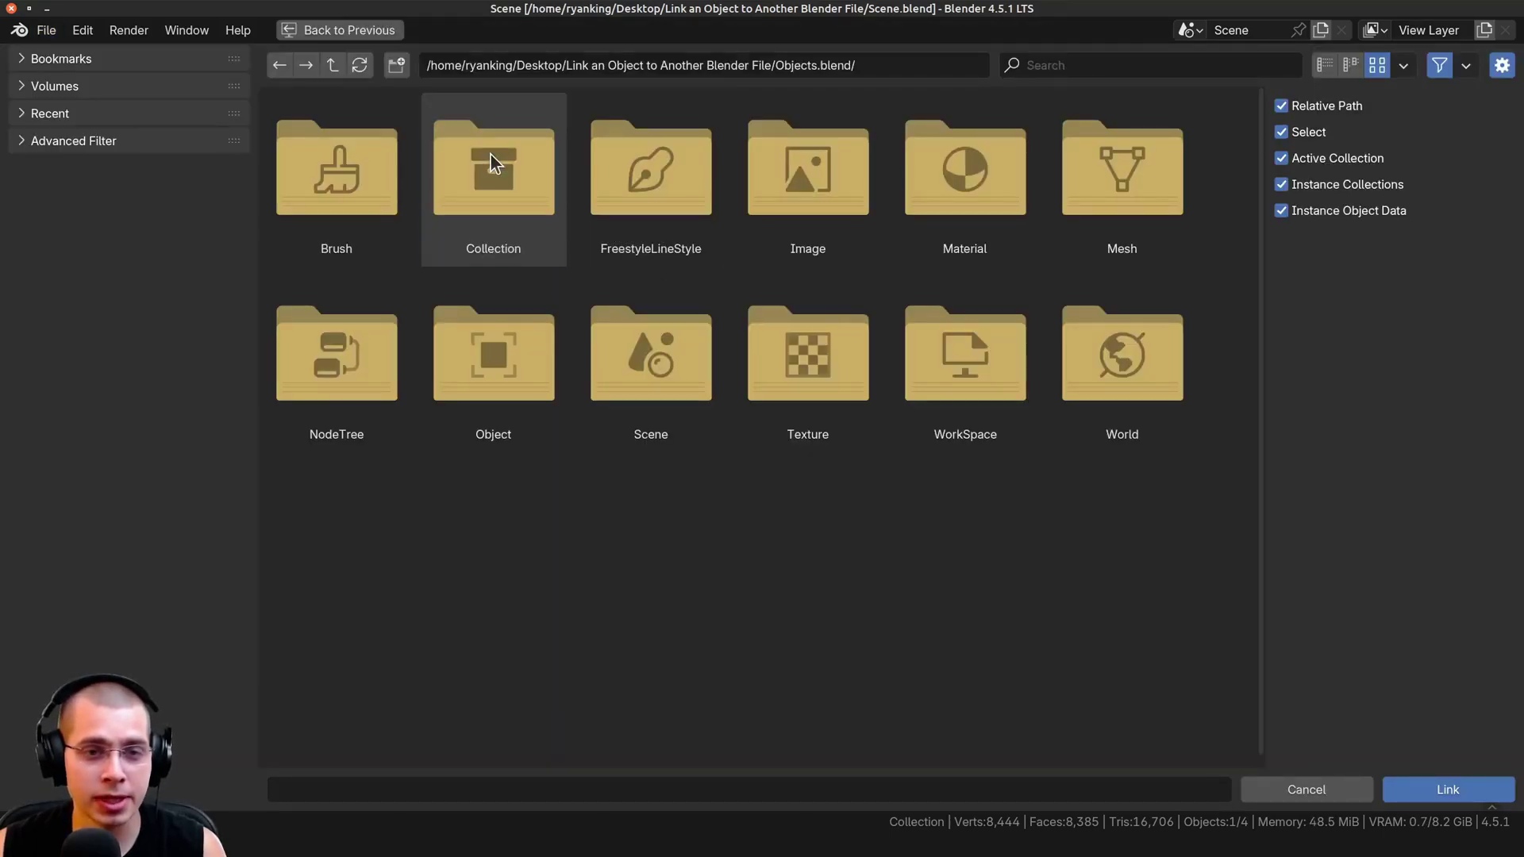
double_click(475, 374)
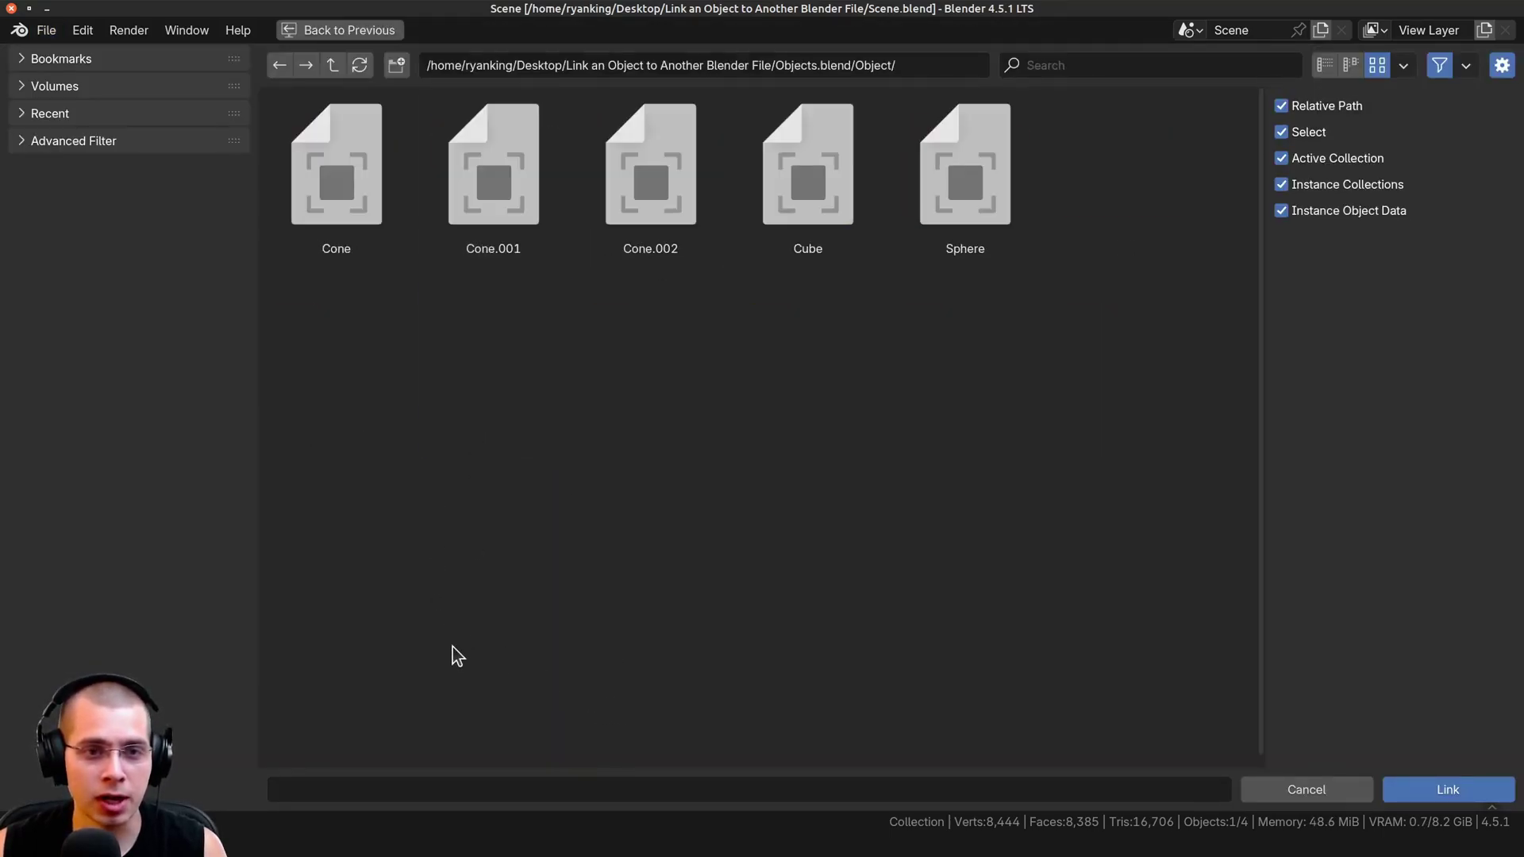
click(809, 173)
click(1436, 794)
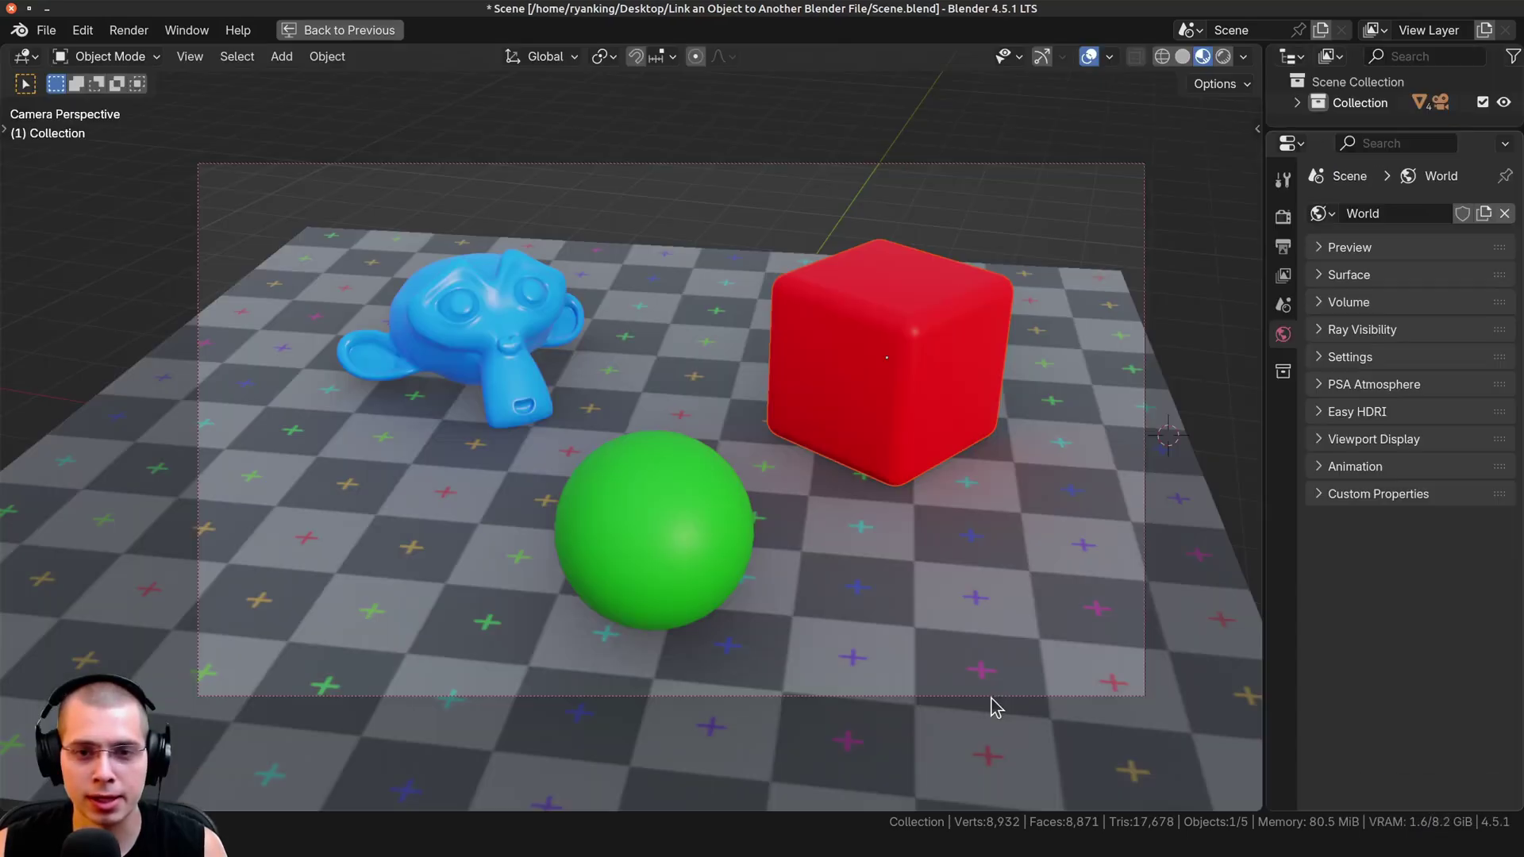
Step: Examine which interaction modes and material settings are available for the linked red cube
middle_drag(700, 262, 769, 252)
shift+middle_drag(841, 316, 631, 208)
scroll(782, 355, up, 4)
click(589, 321)
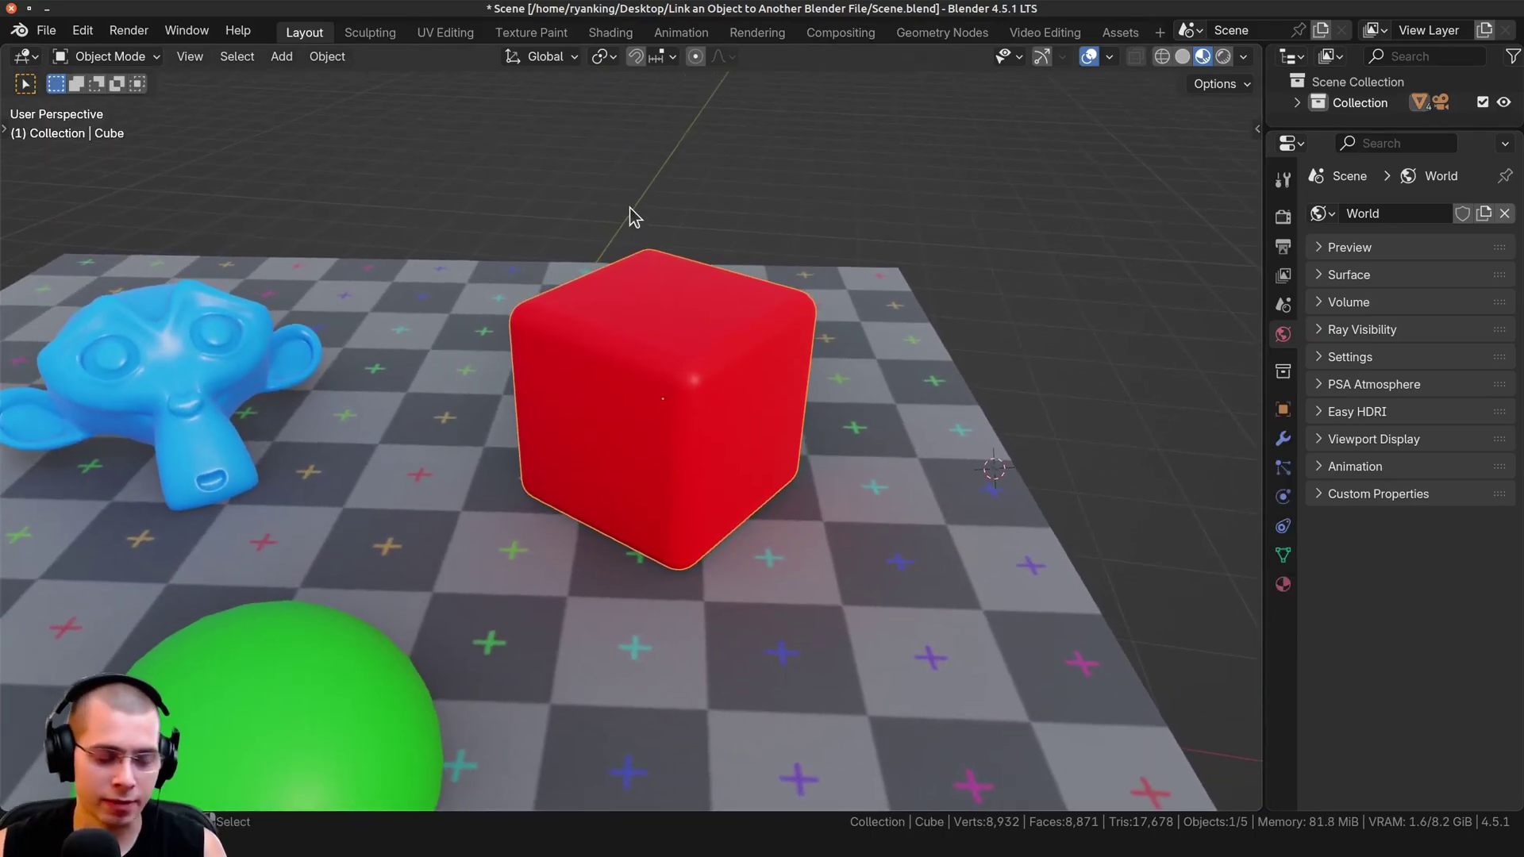
click(110, 56)
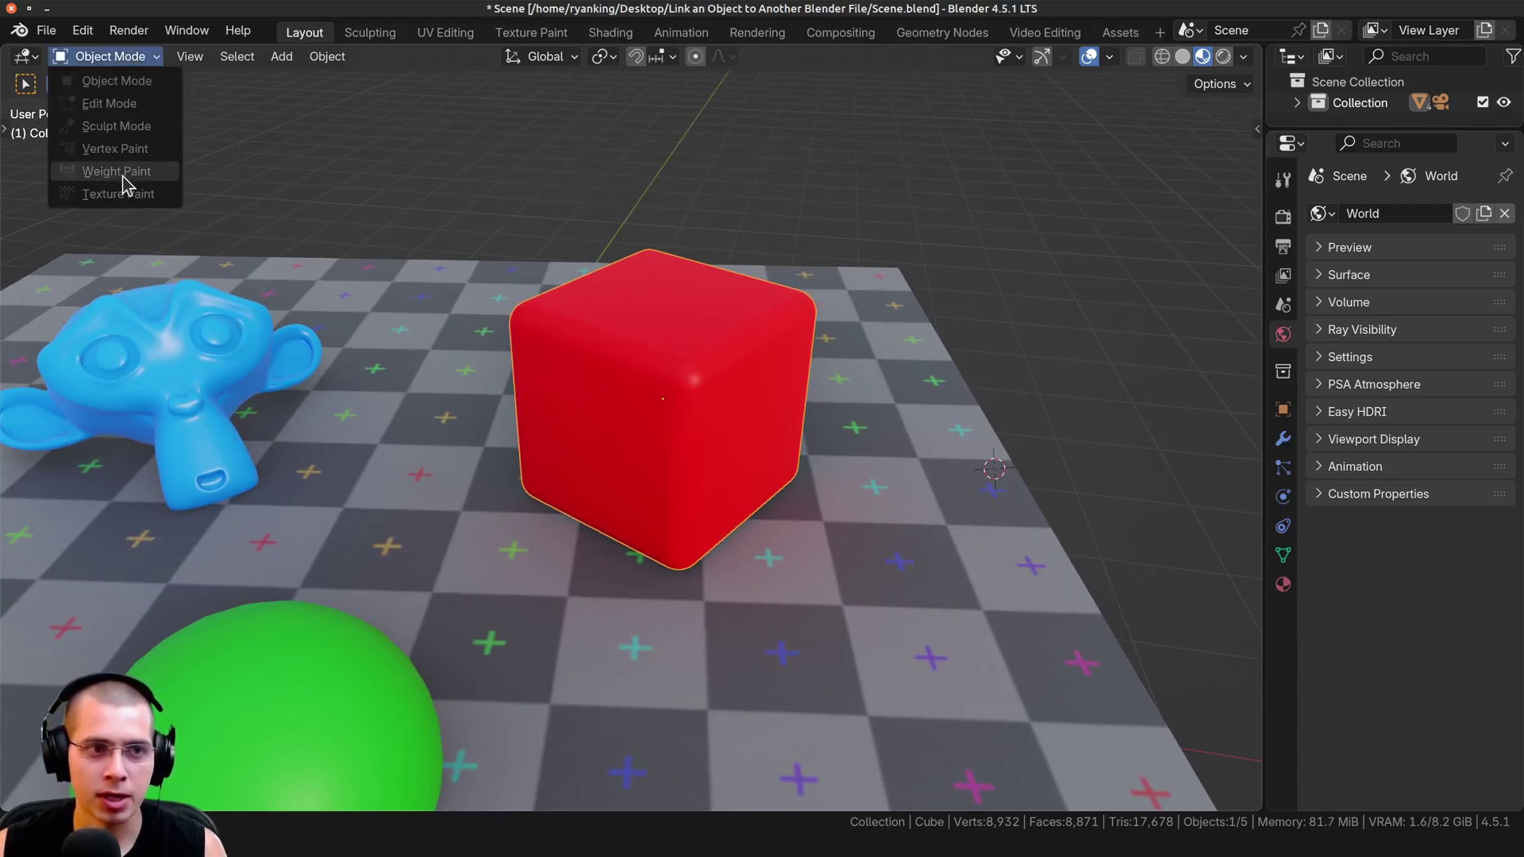
click(1283, 584)
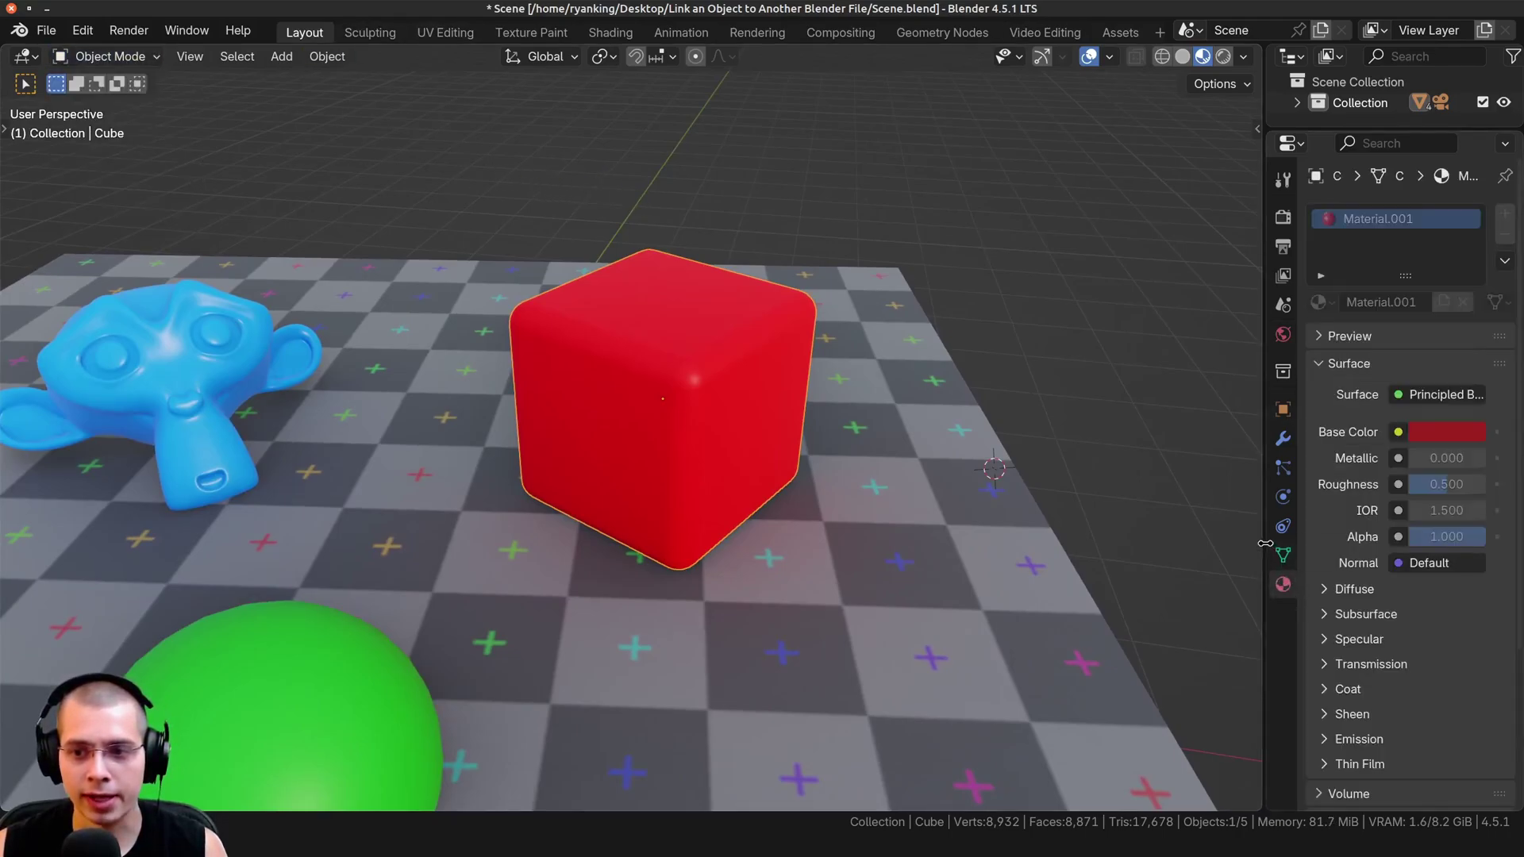
drag(1266, 543, 1176, 543)
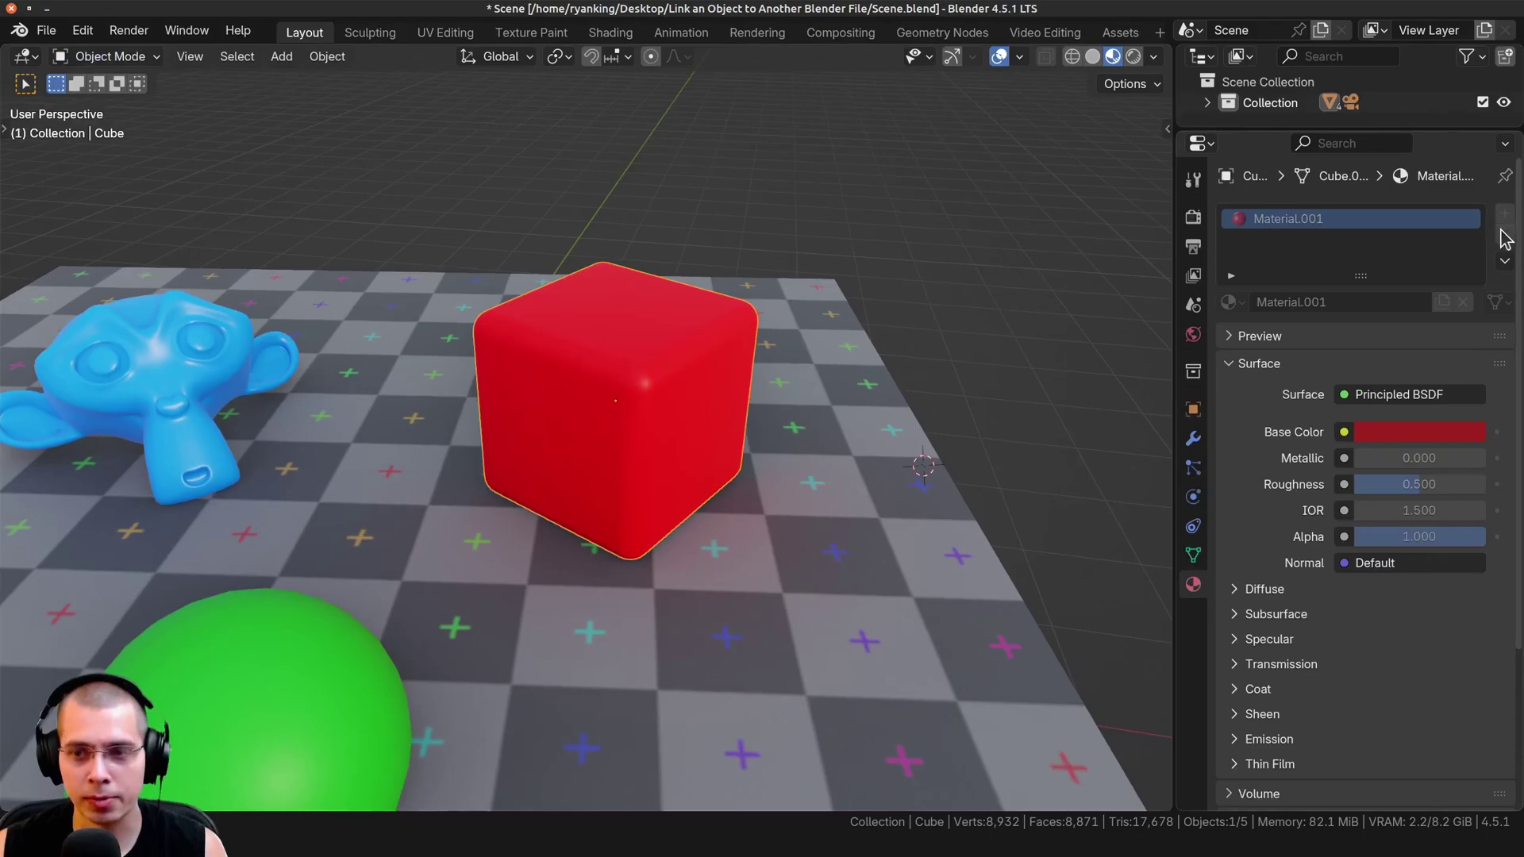
Step: Try moving, scaling, rotating and deleting the linked red cube in the scene
middle_drag(669, 233, 612, 265)
key(g)
right_click(723, 258)
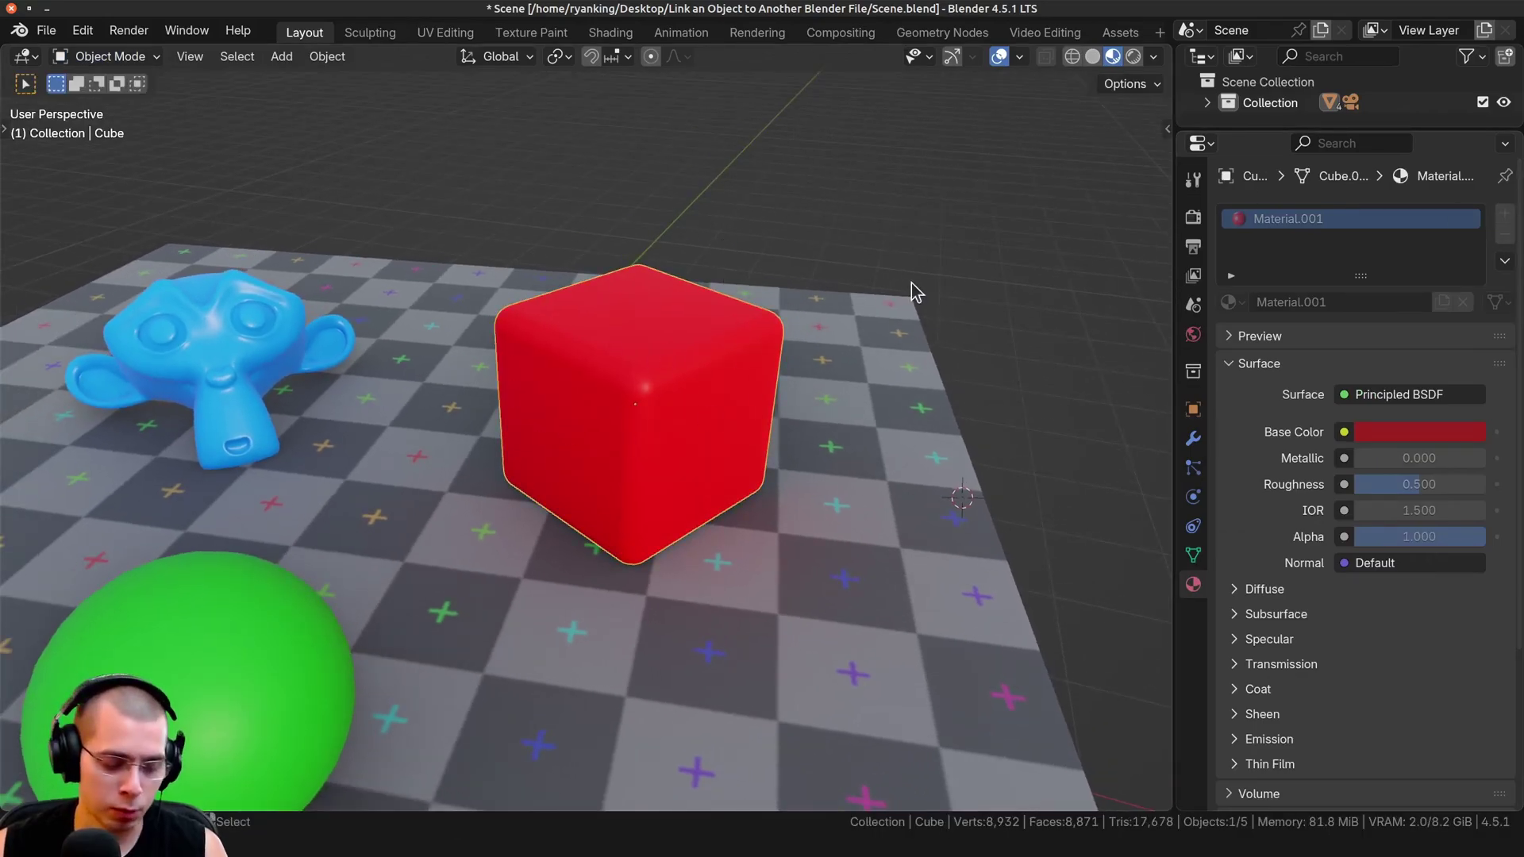
key(s)
right_click(803, 311)
key(r)
right_click(645, 223)
key(Delete)
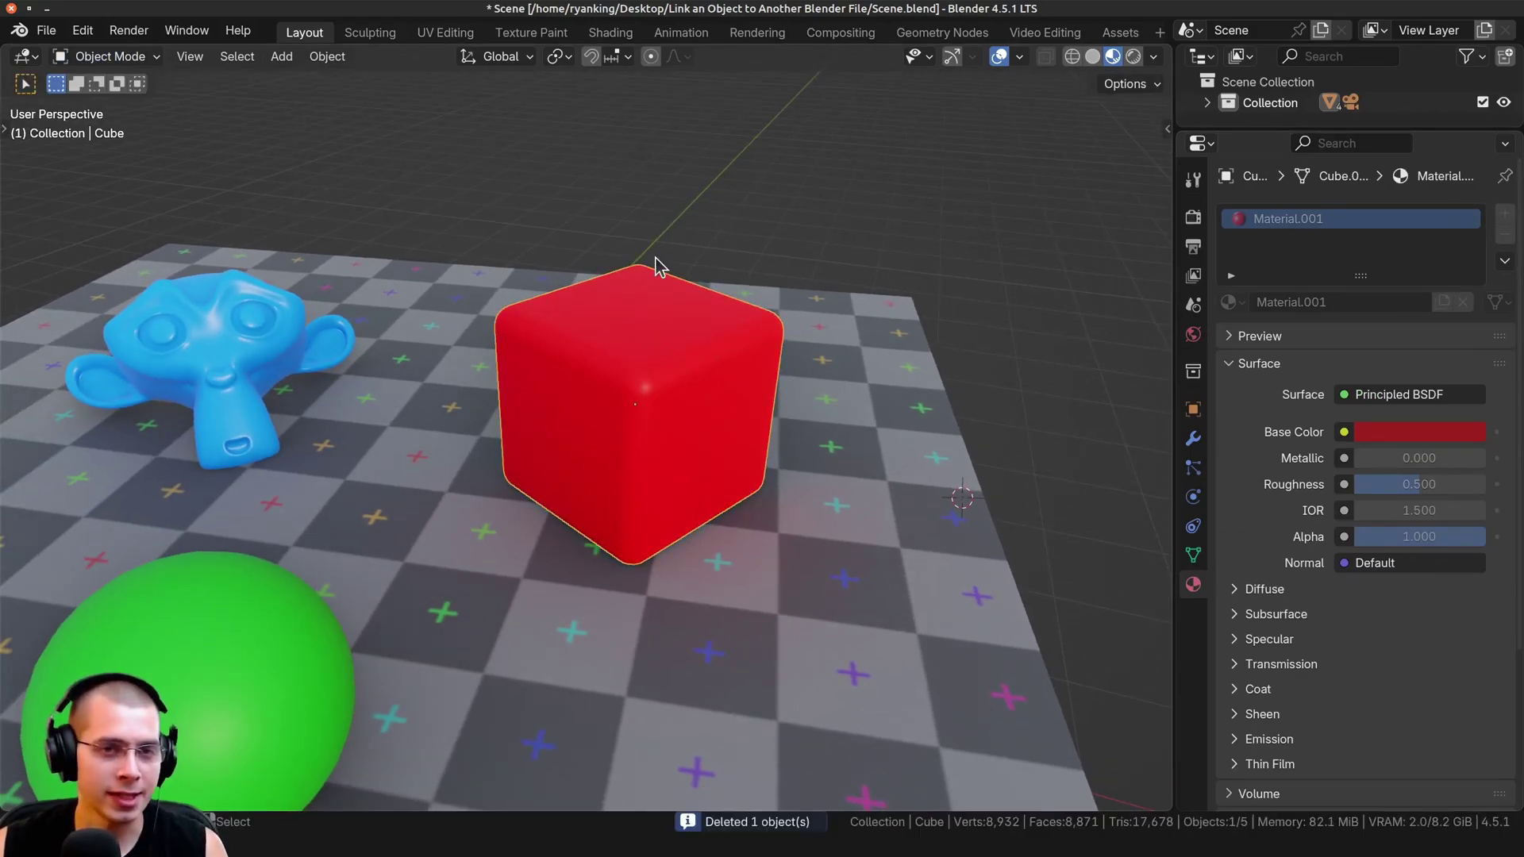
middle_drag(659, 239, 625, 262)
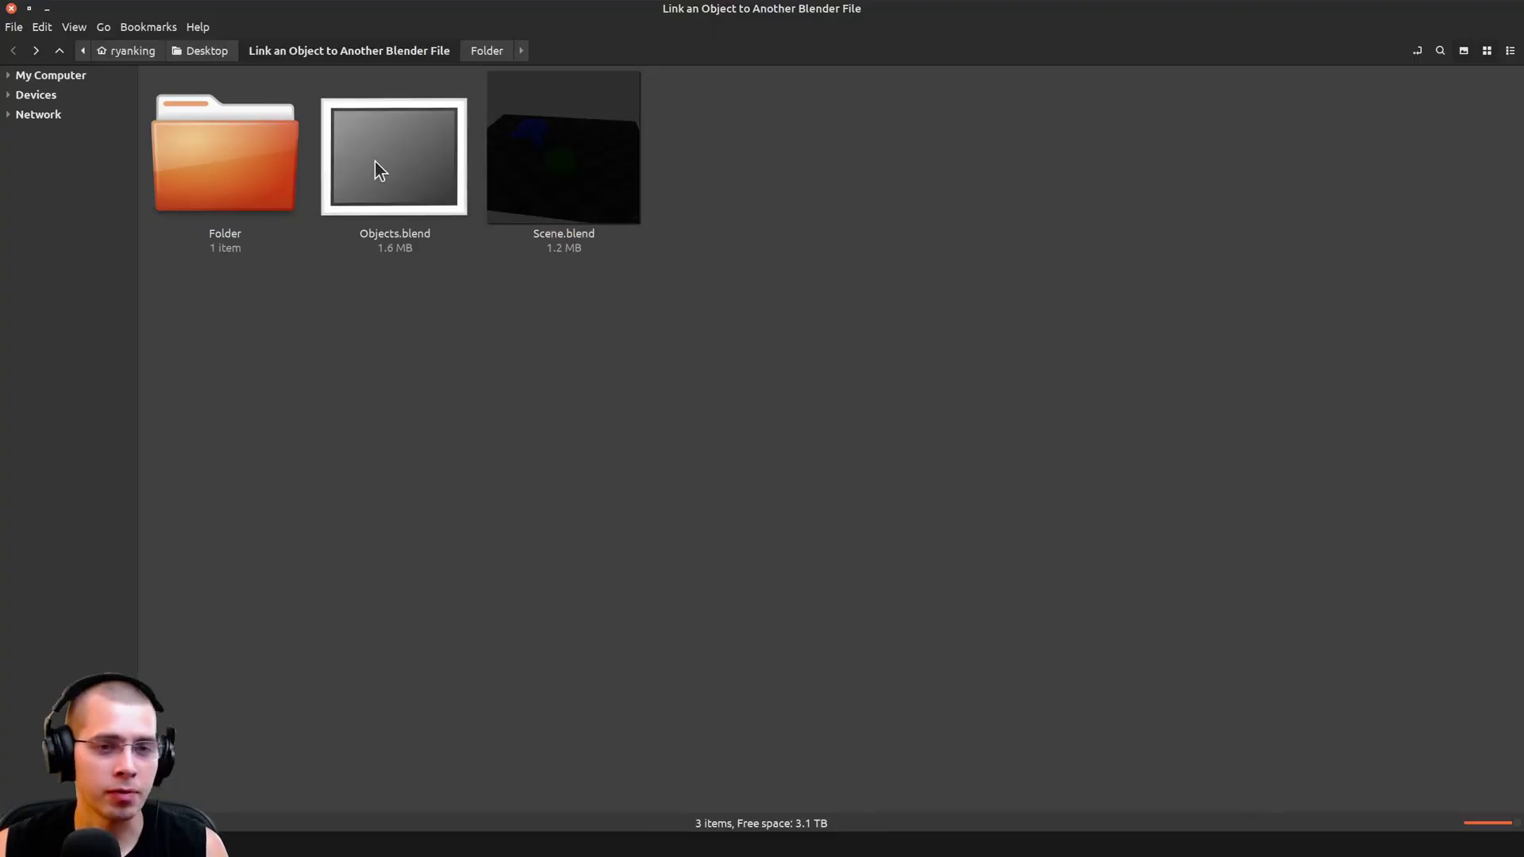
Step: Open Objects.blend and hide the green sphere and the three yellow cones
double_click(383, 154)
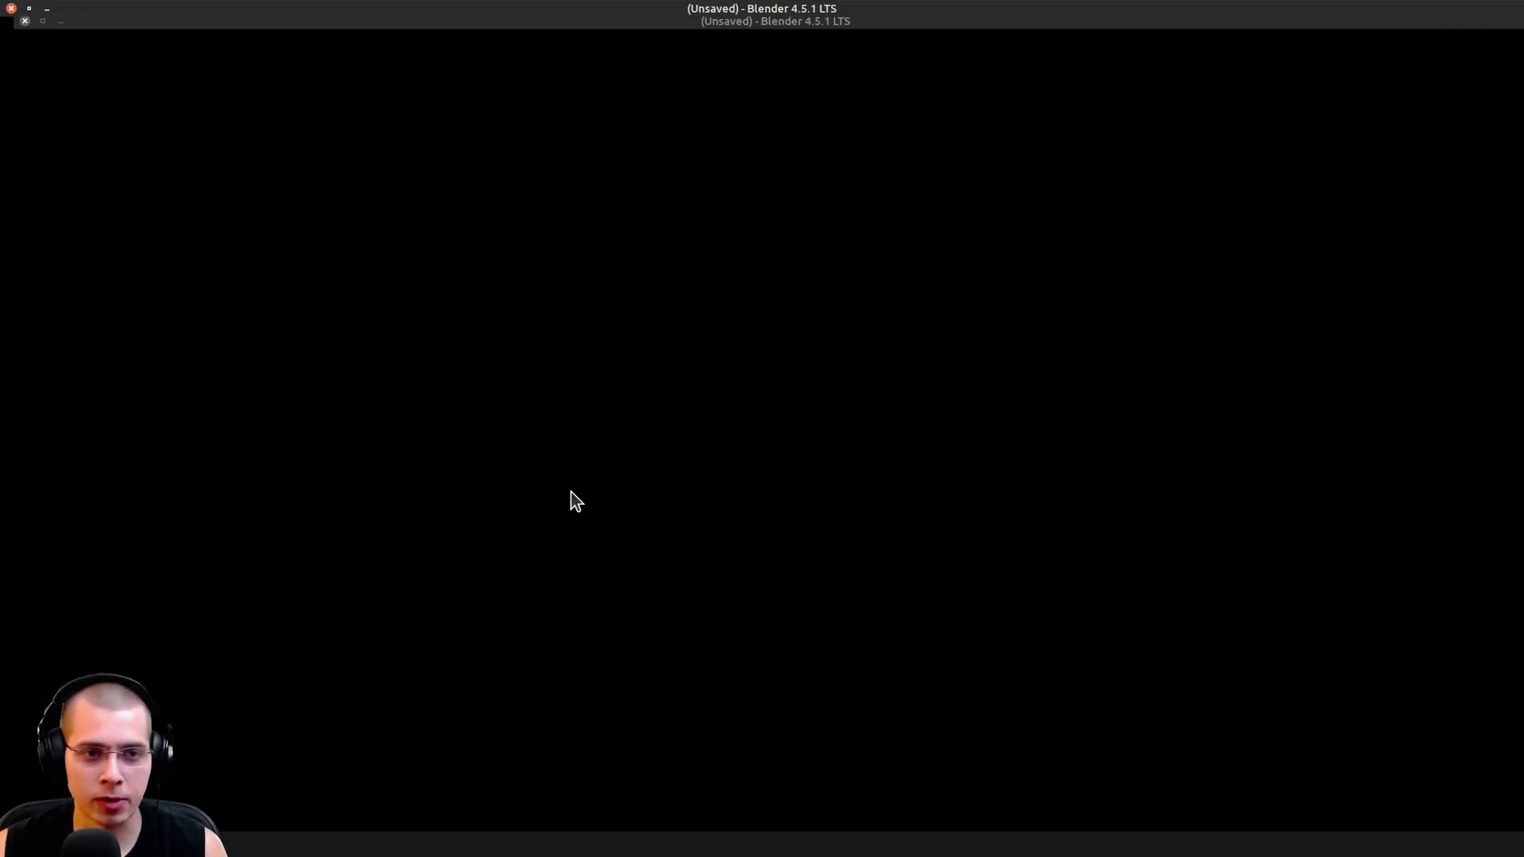
key(b)
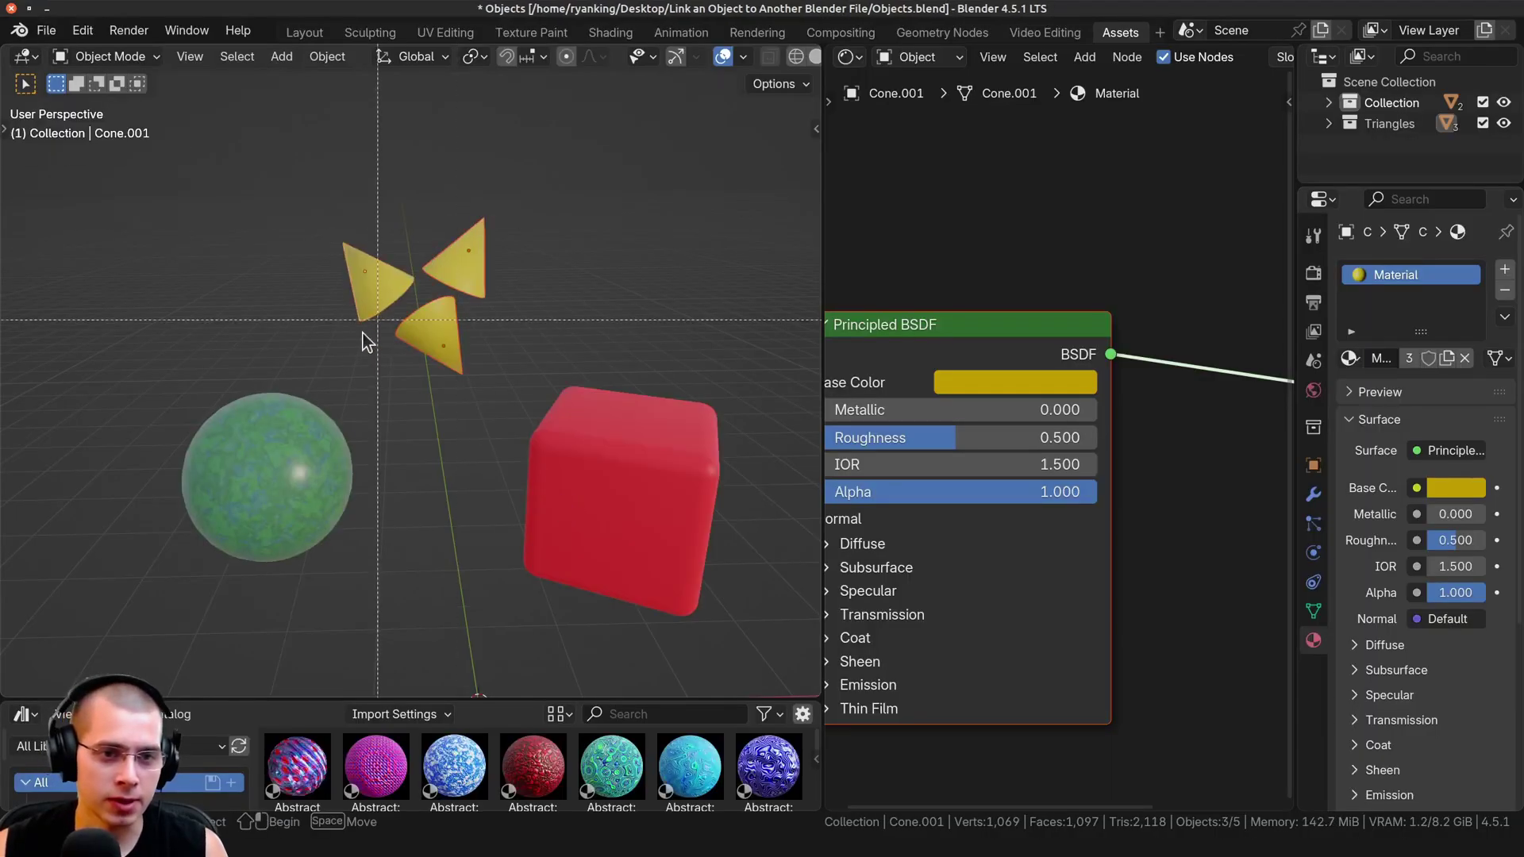
drag(363, 334, 211, 485)
key(h)
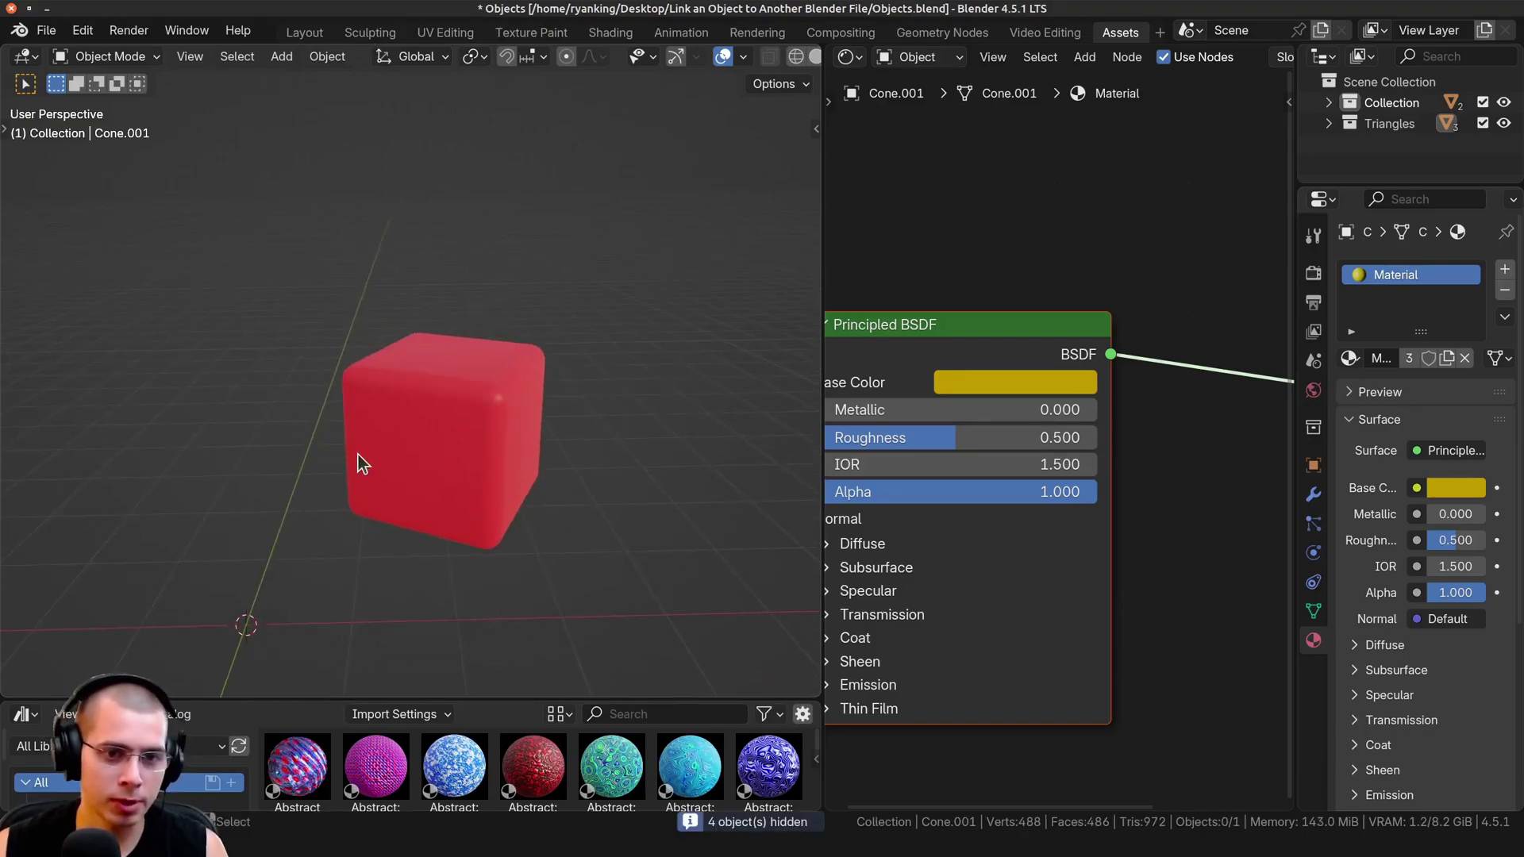
Step: Edit the red cube's mesh in face mode with its top face and two visible side faces selected
scroll(359, 463, up, 3)
click(432, 441)
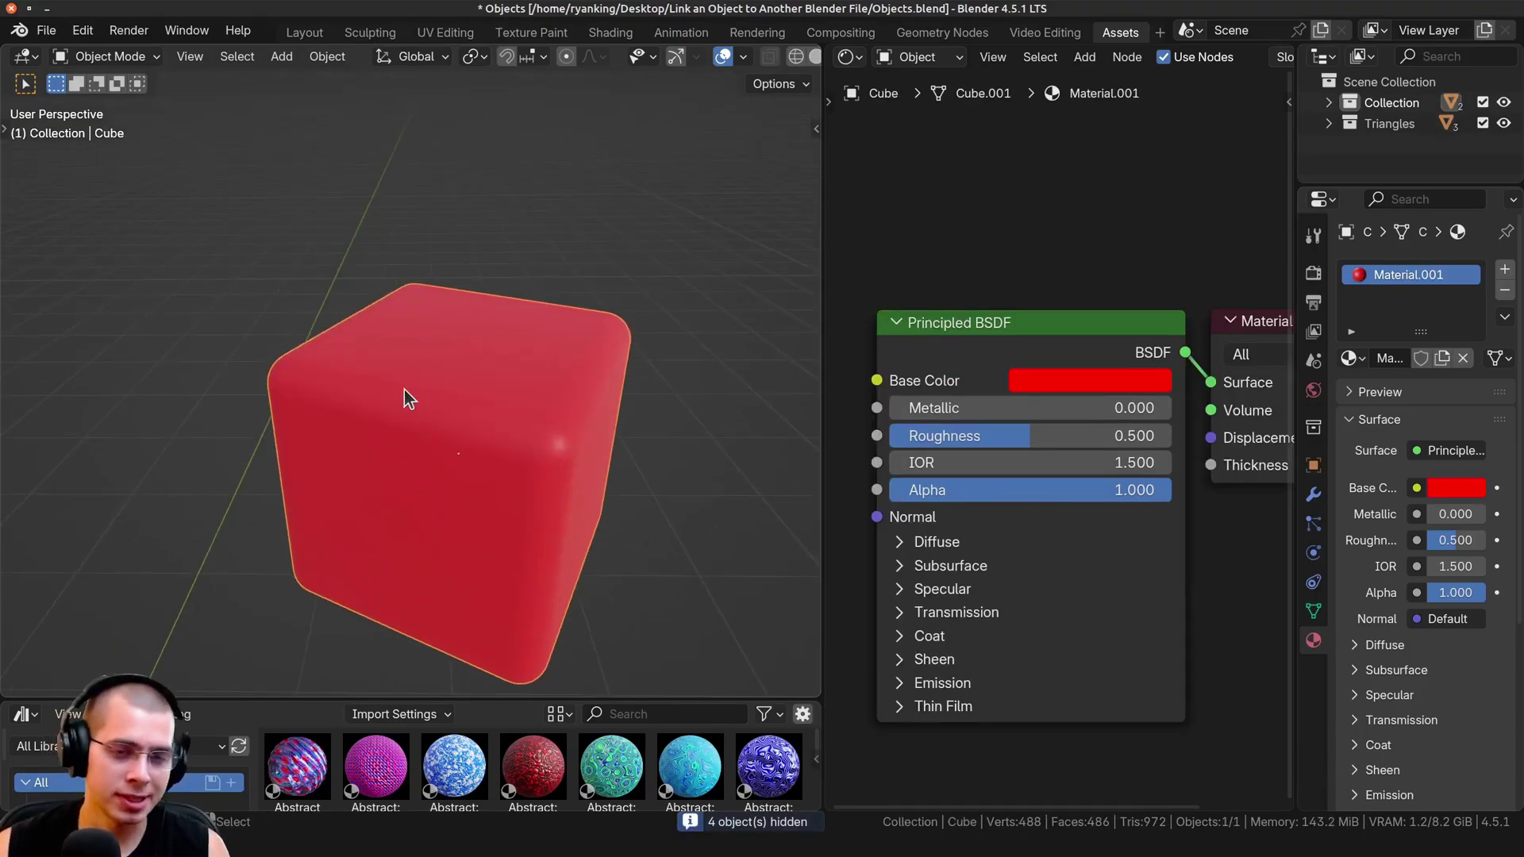
shift+middle_drag(403, 389, 374, 384)
scroll(397, 386, down, 3)
key(Tab)
scroll(374, 383, up, 3)
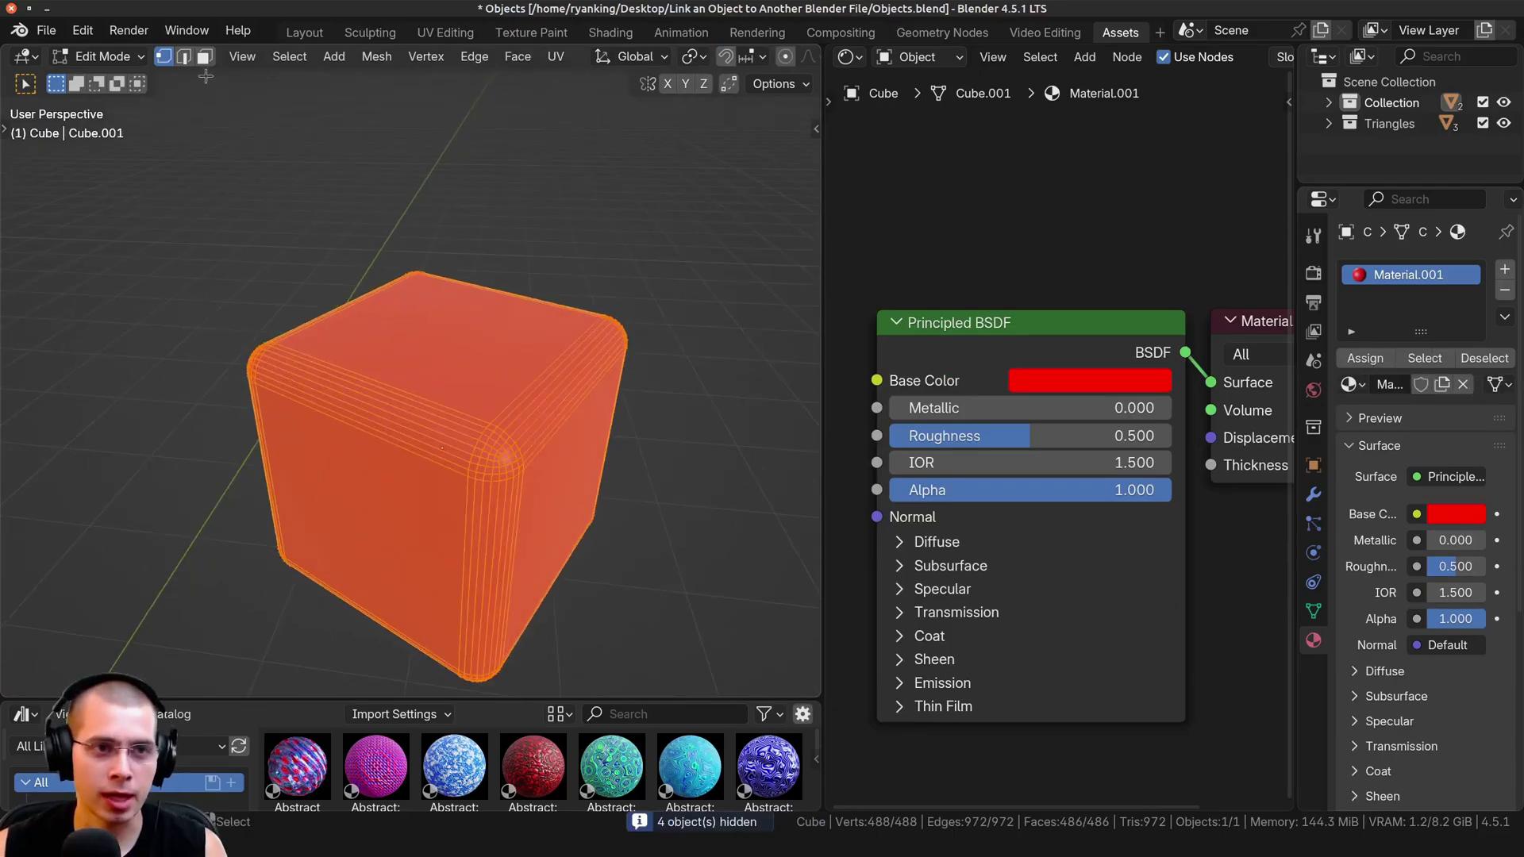
key(3)
click(412, 338)
shift+click(373, 492)
shift+click(555, 476)
middle_drag(572, 500, 555, 476)
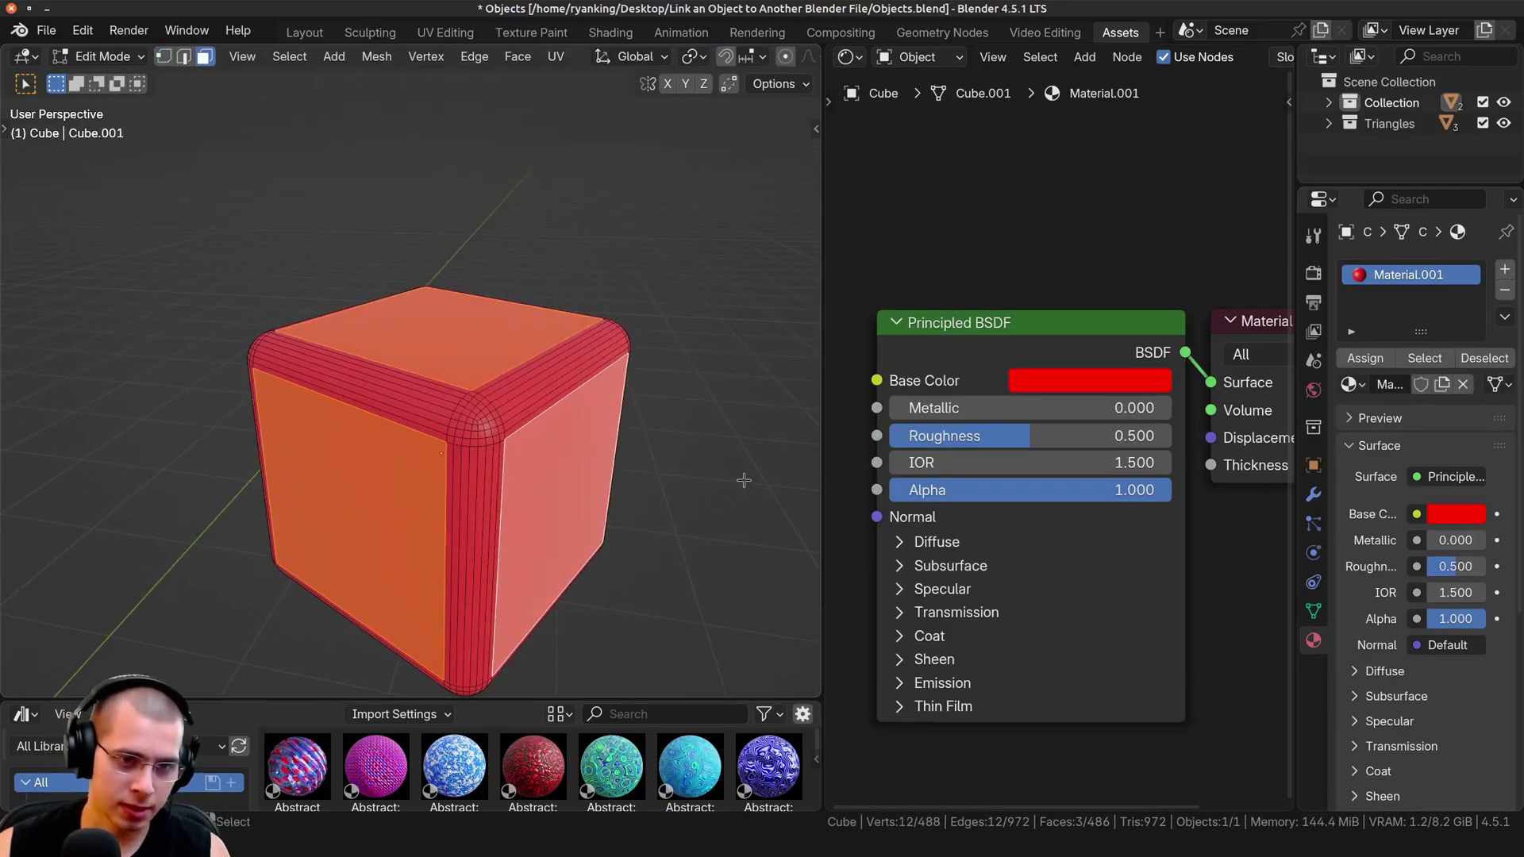
Step: Inset the three selected faces slightly, extrude them in place and shrink them inward to recess them
key(i)
click(735, 477)
key(e)
right_click(748, 479)
key(alt+s)
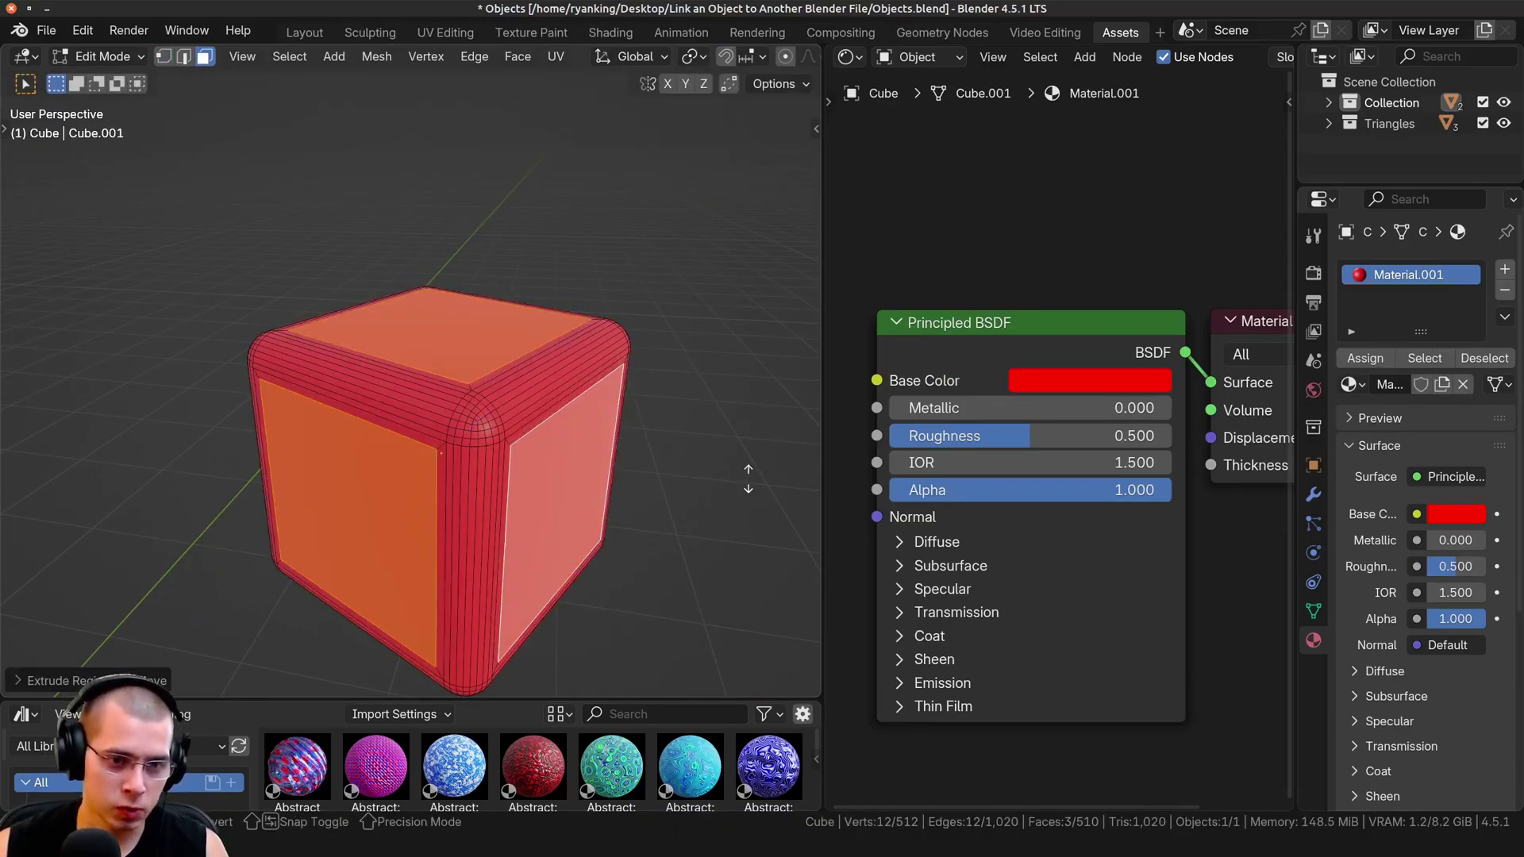
click(778, 487)
key(Tab)
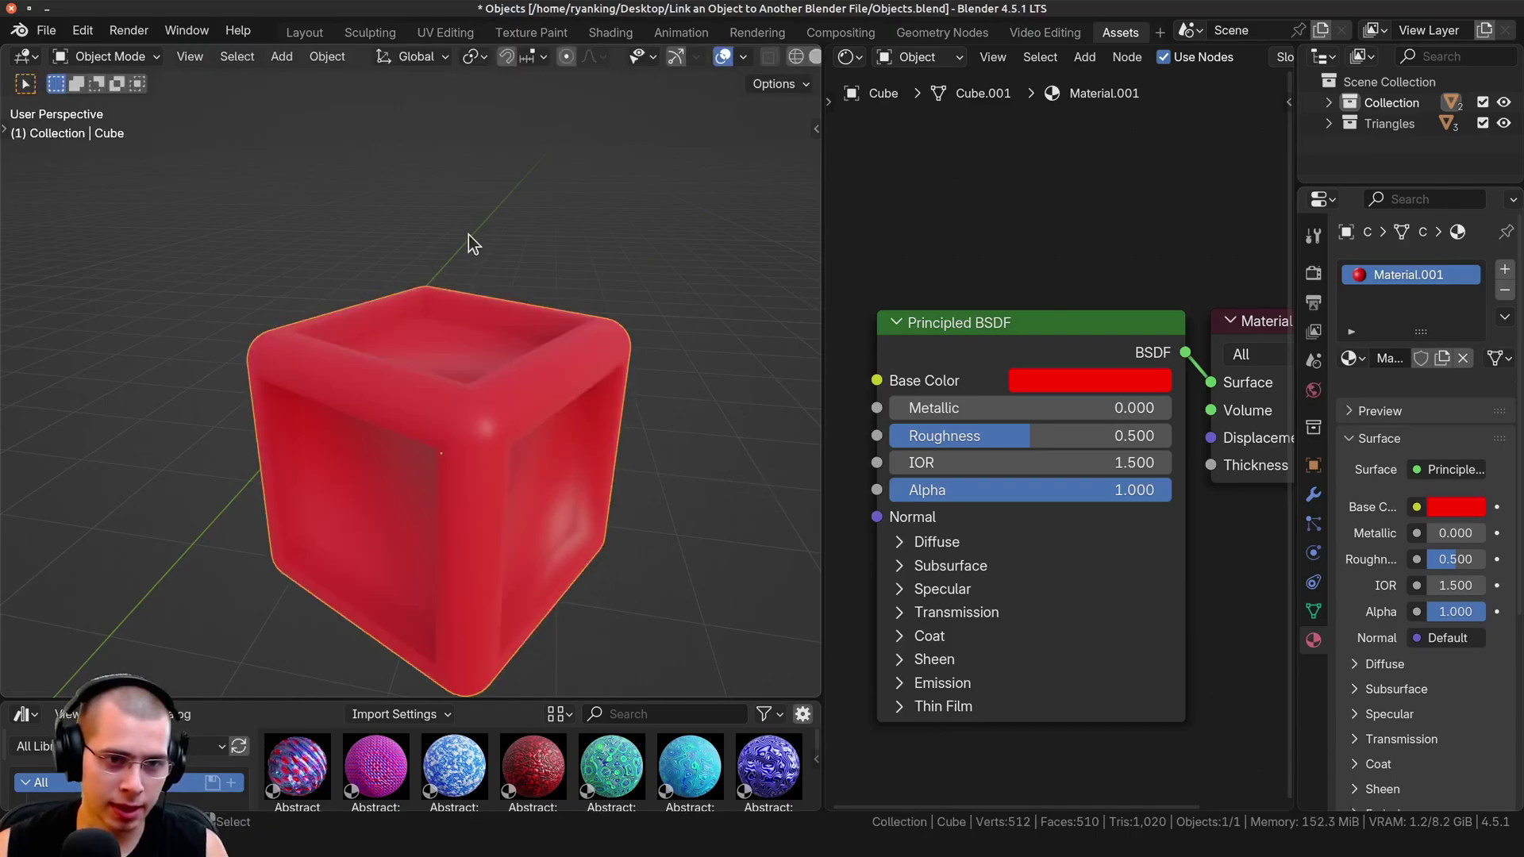
Step: Return to editing the cube's mesh and add a second material slot holding a new material
key(Tab)
click(1503, 269)
click(1381, 417)
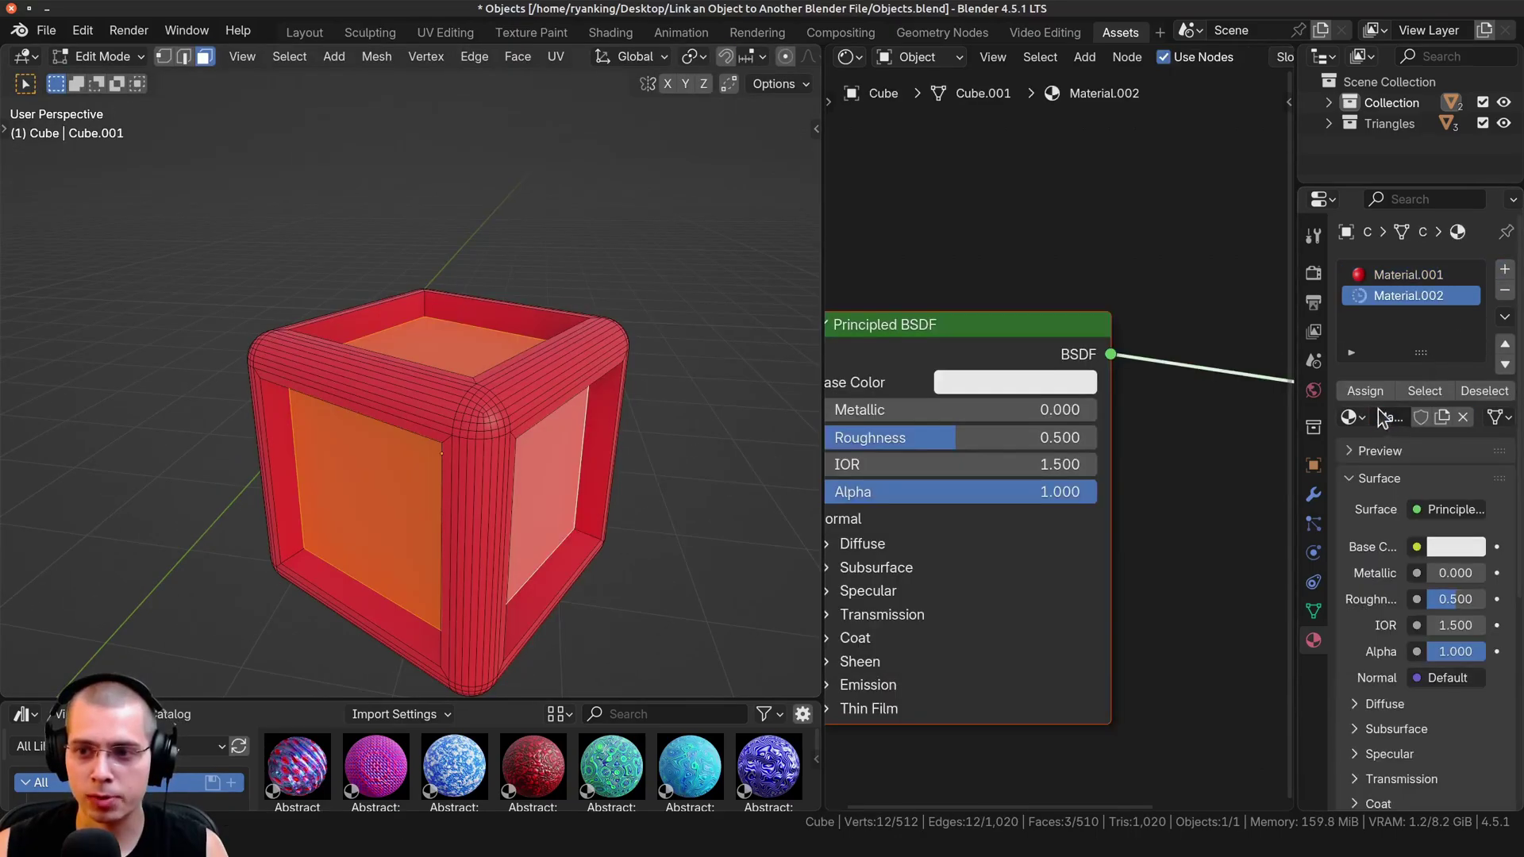
Step: Assign the new material to the recessed faces, set its base color to bright blue, leave mesh editing and save Objects.blend
click(1365, 390)
click(1455, 547)
click(1382, 250)
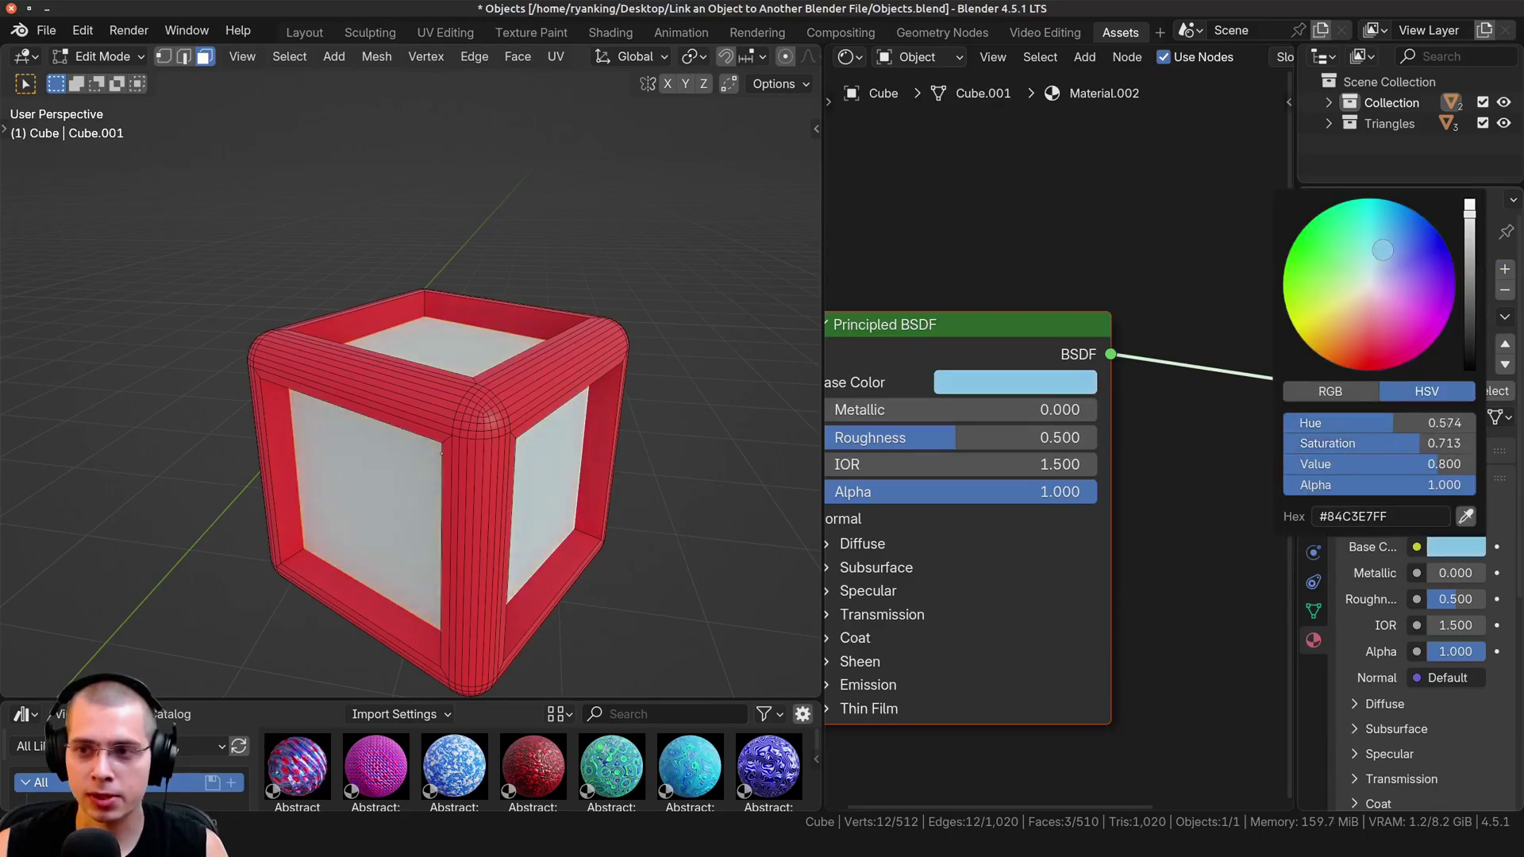
drag(1382, 250, 1414, 213)
key(Tab)
middle_drag(560, 429, 522, 445)
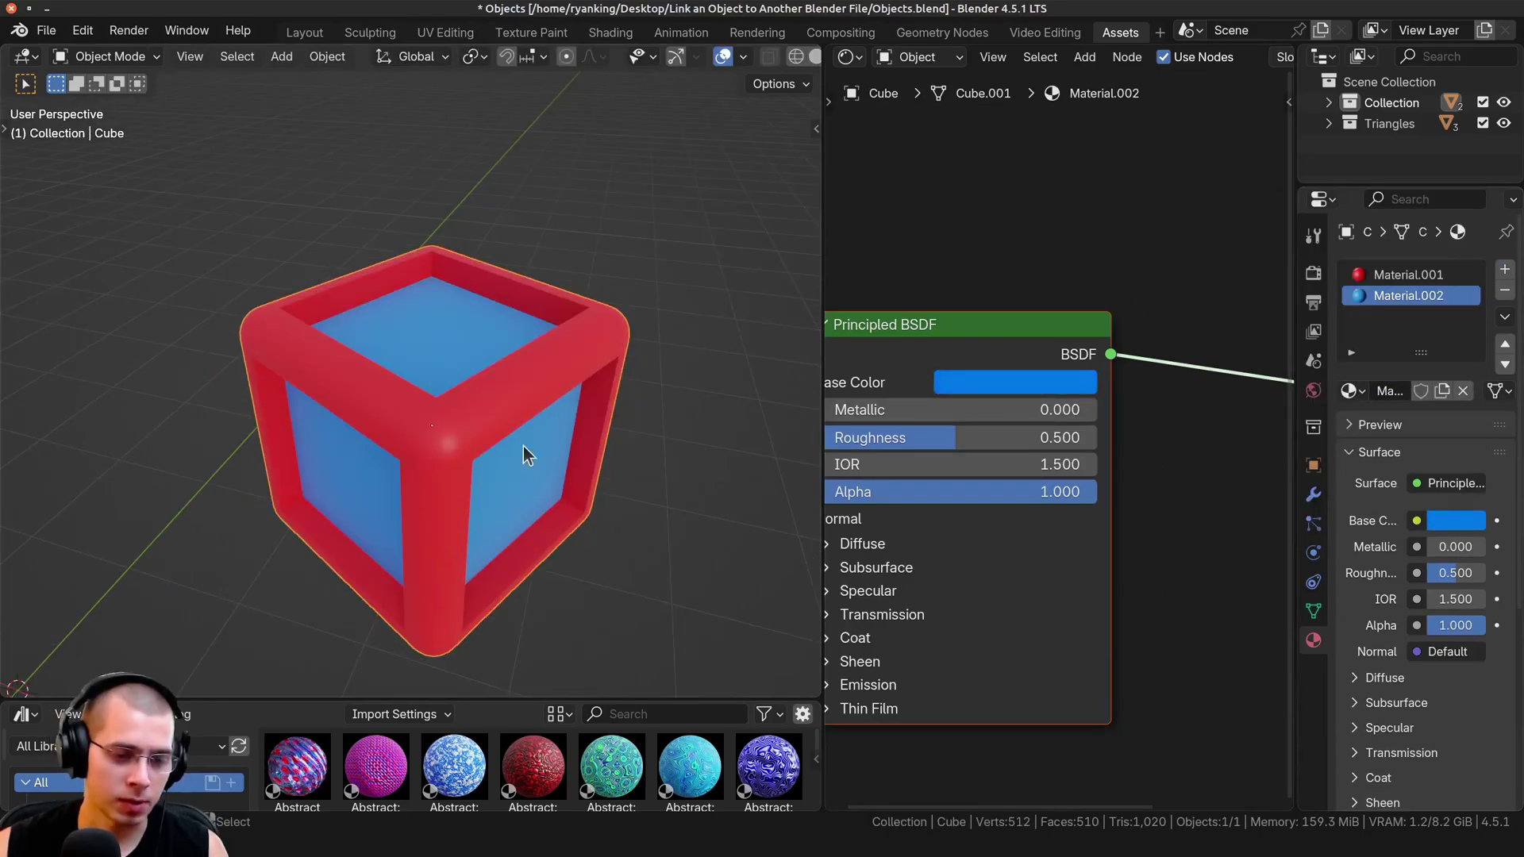
middle_drag(508, 335, 505, 160)
key(ctrl+s)
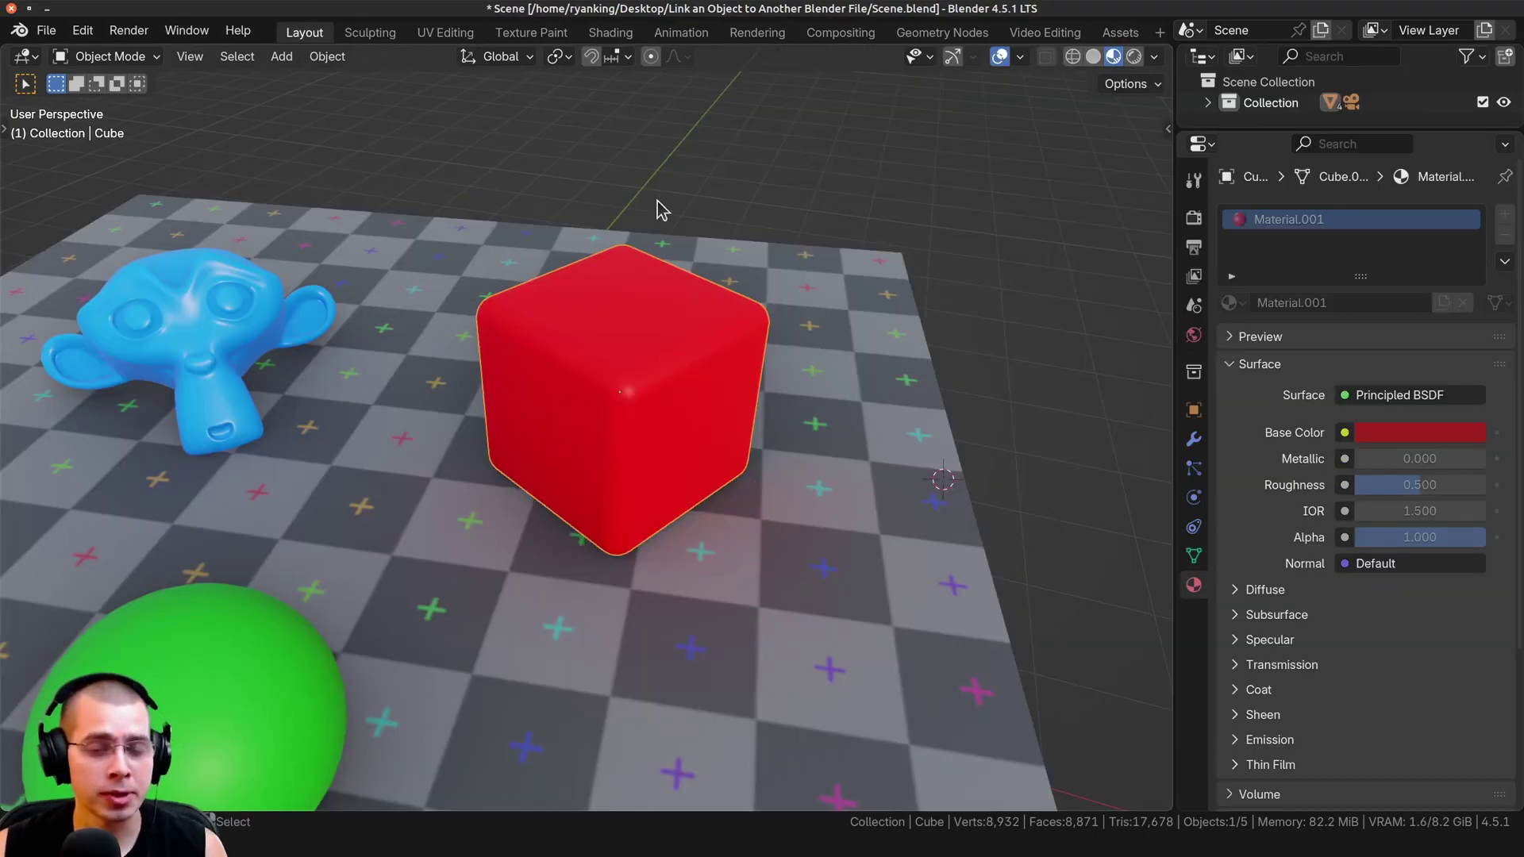
Step: Examine the linked cube in Scene.blend from several angles to check its recessed faces and materials
shift+middle_drag(638, 285, 618, 283)
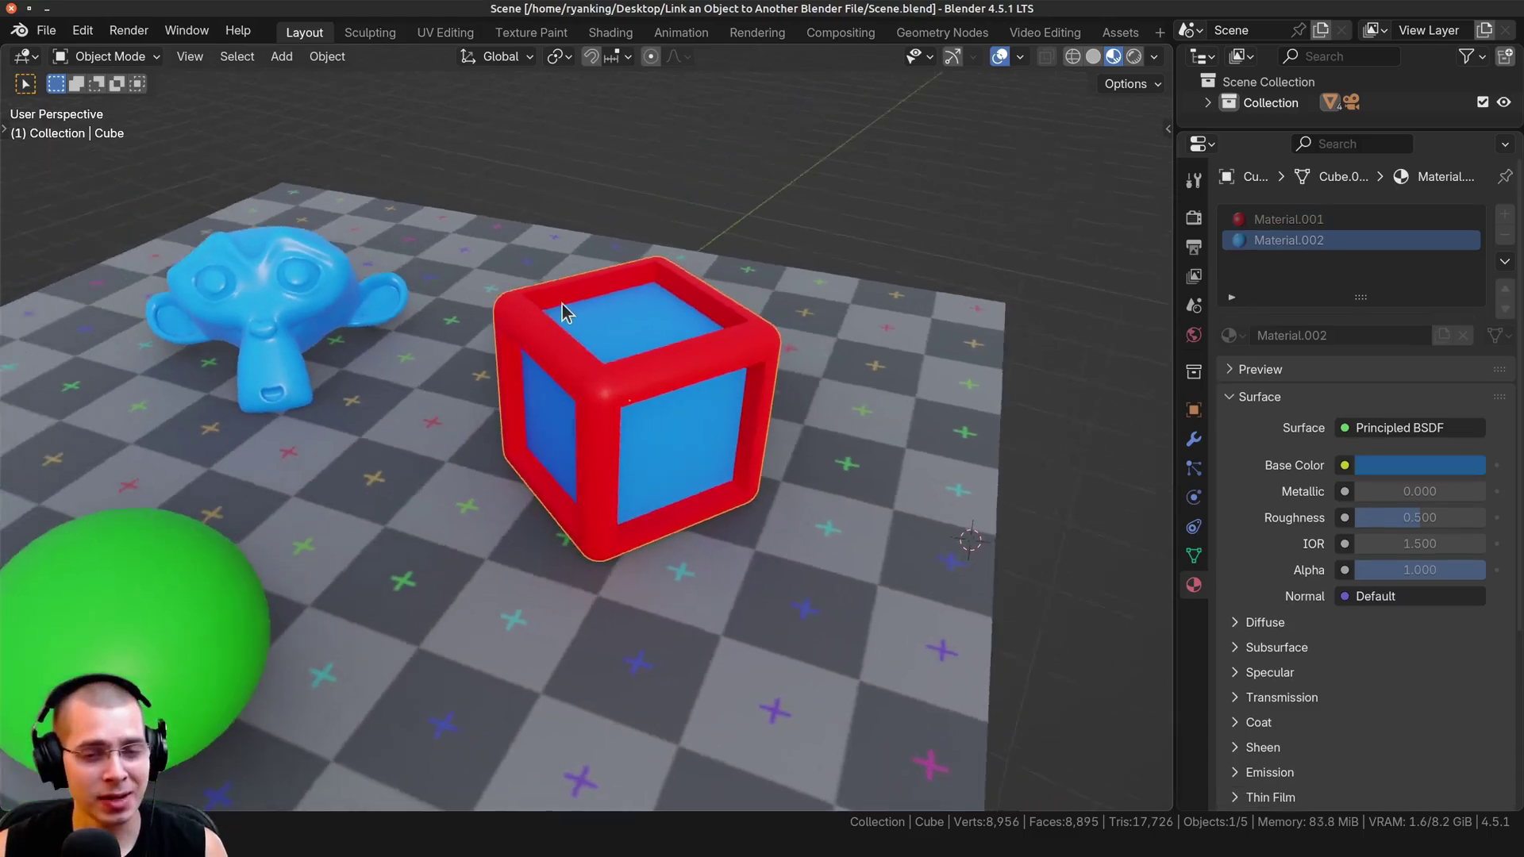
middle_drag(468, 294, 642, 258)
scroll(643, 258, up, 2)
middle_drag(560, 222, 361, 135)
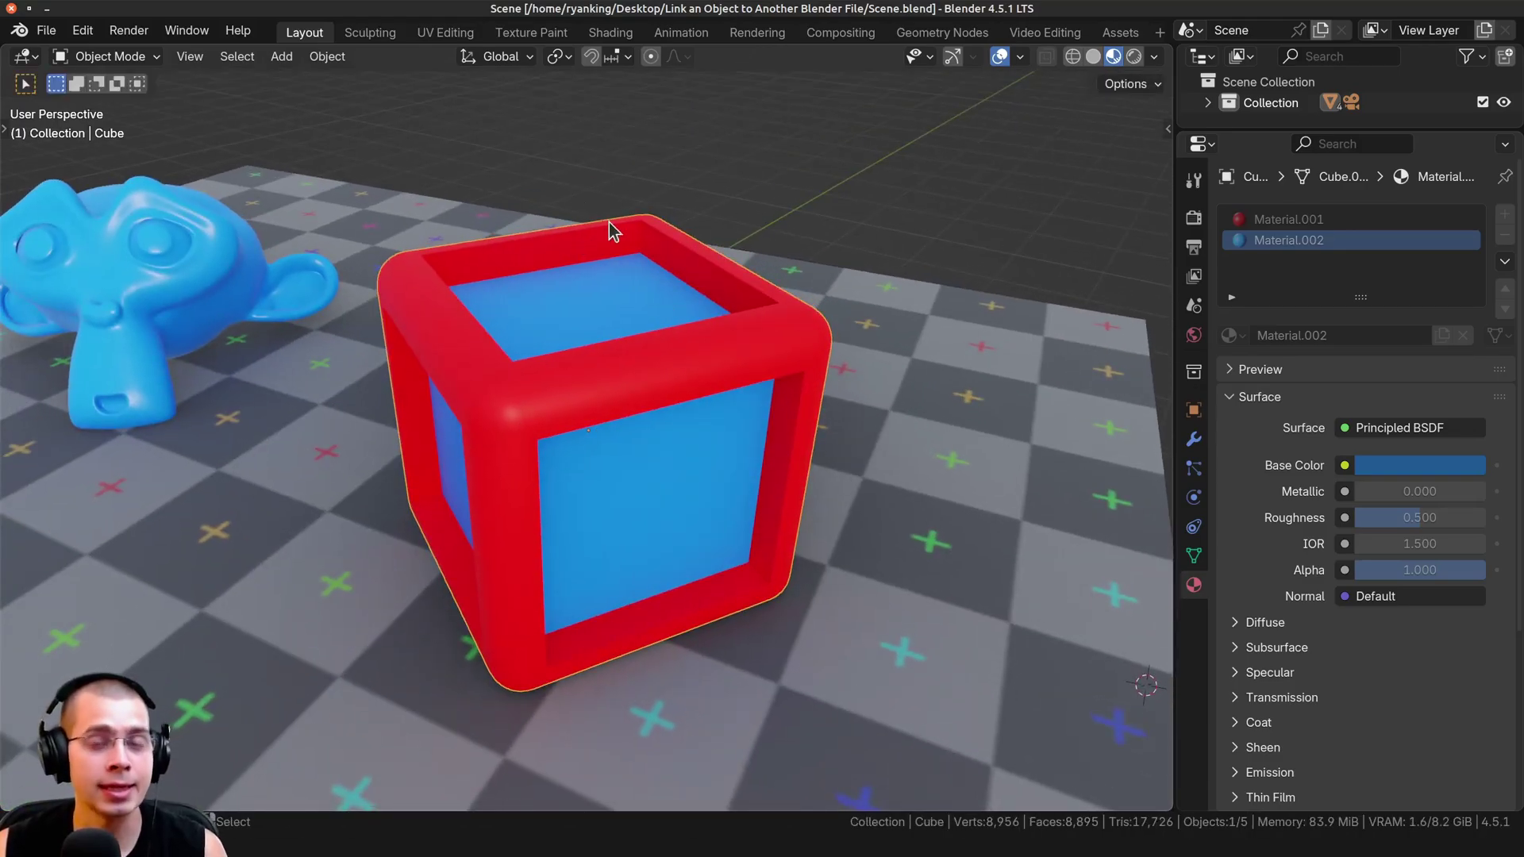
middle_drag(614, 230, 702, 456)
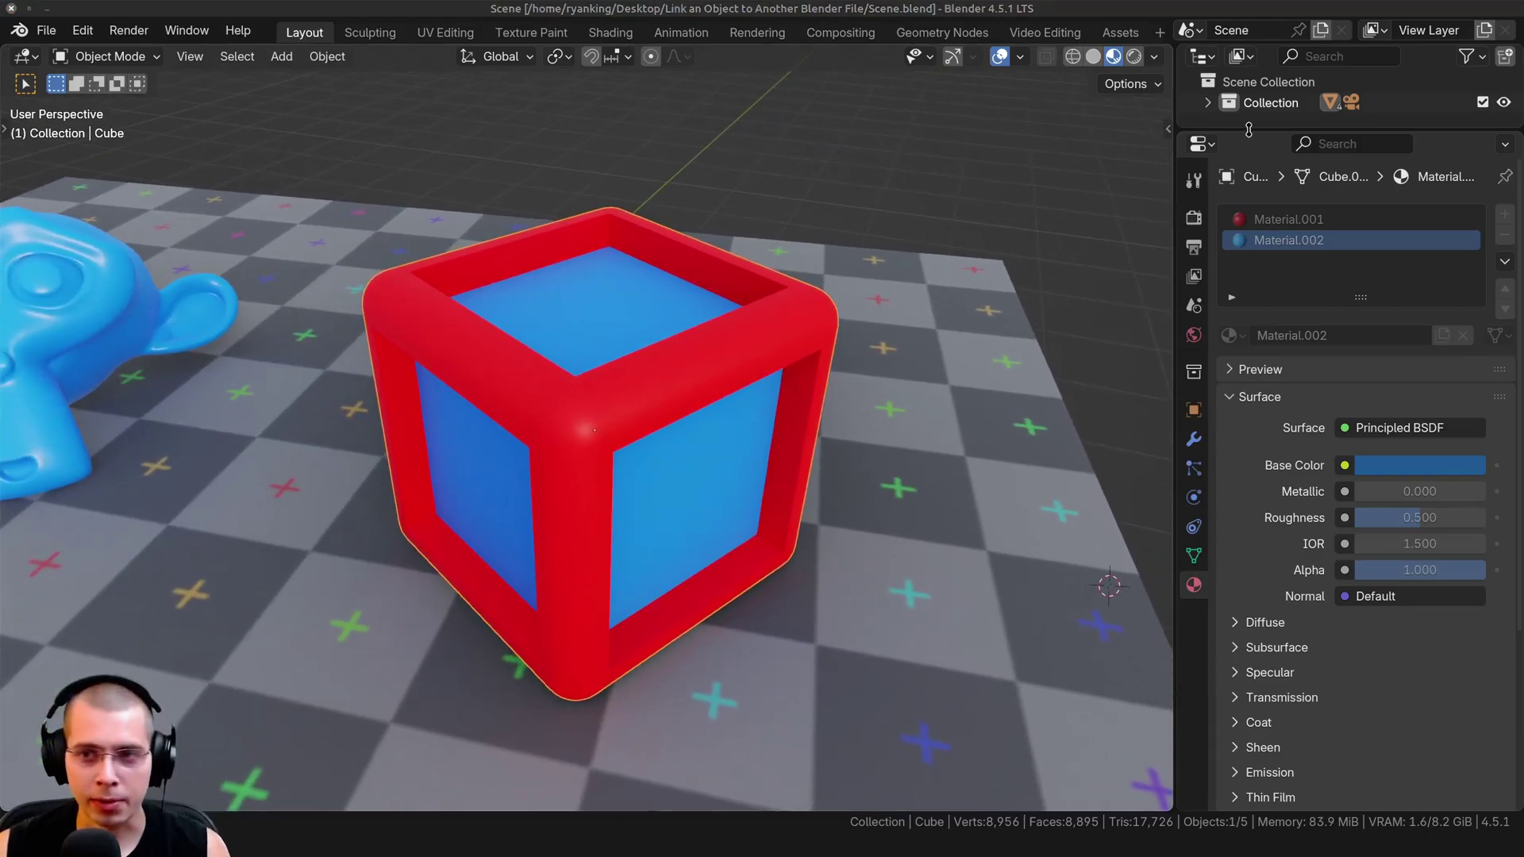
Step: Enlarge the outliner, expand the Collection and inspect the linked Cube's mesh data and modifiers
drag(1238, 128, 1238, 333)
click(1205, 103)
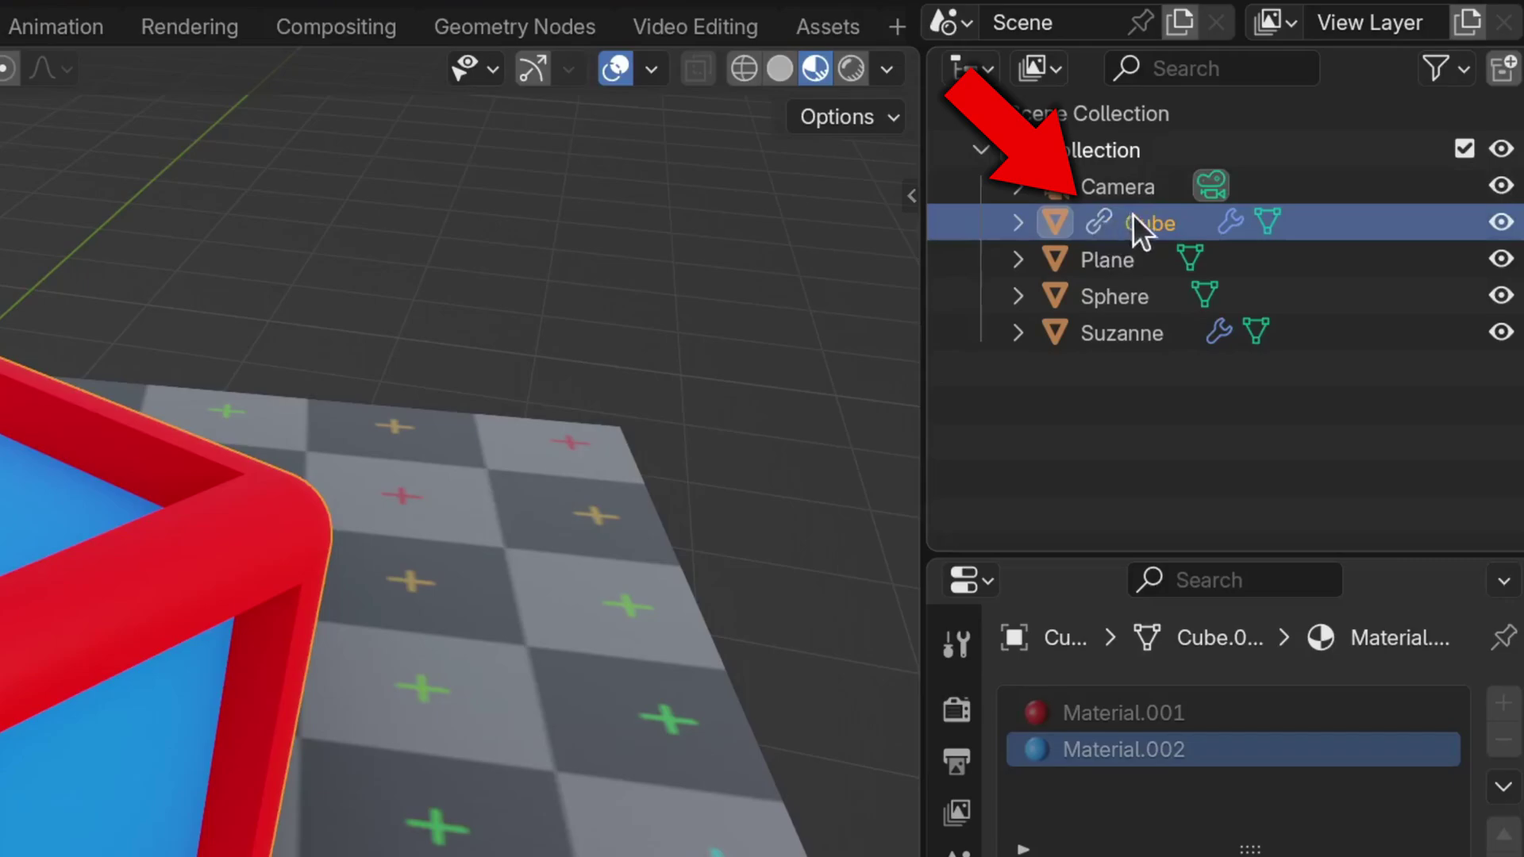
click(1018, 224)
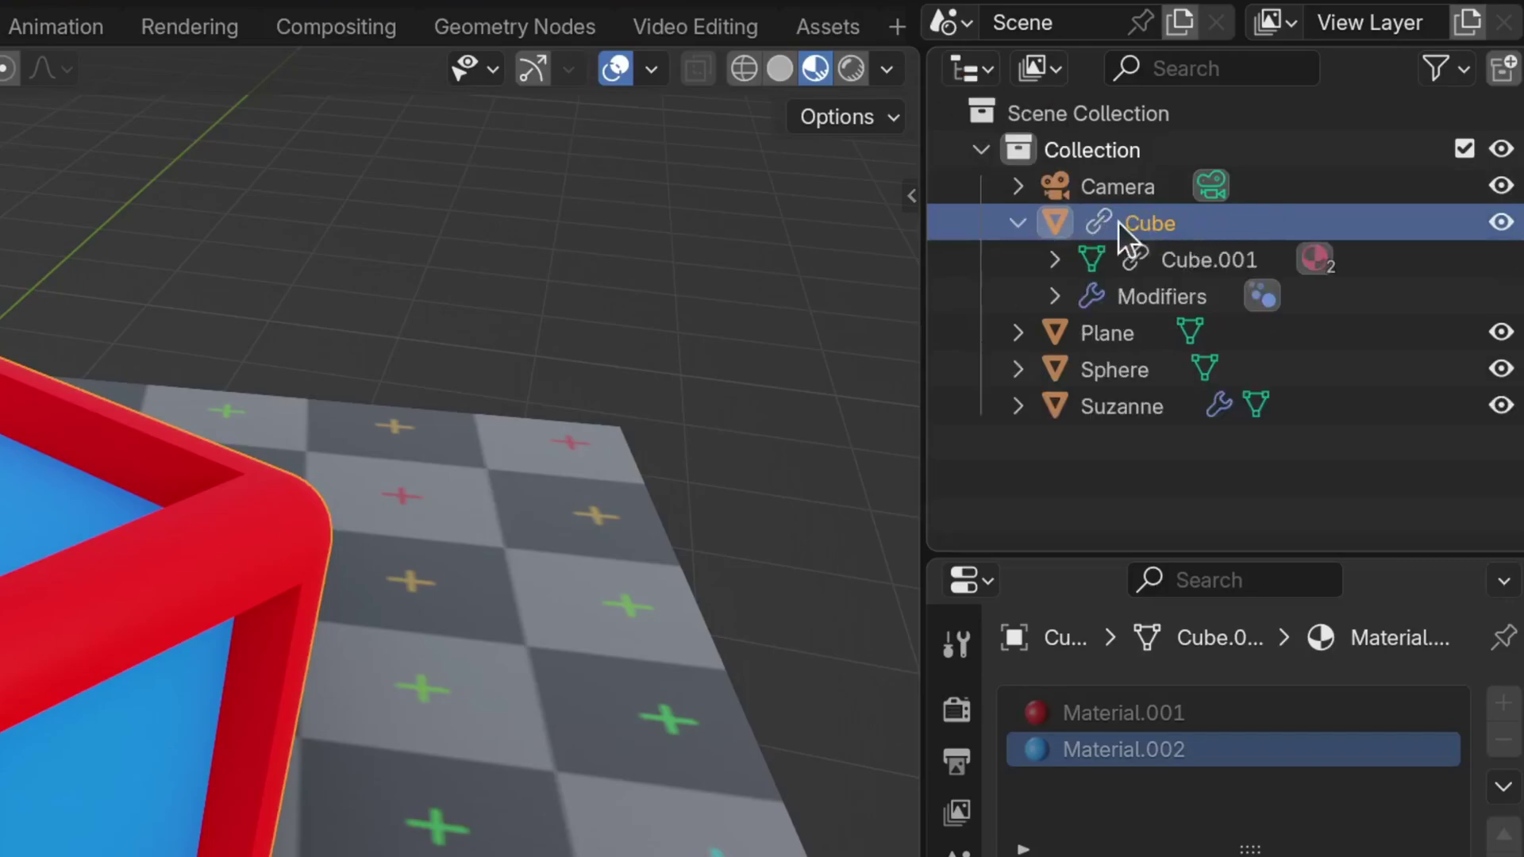
click(1019, 223)
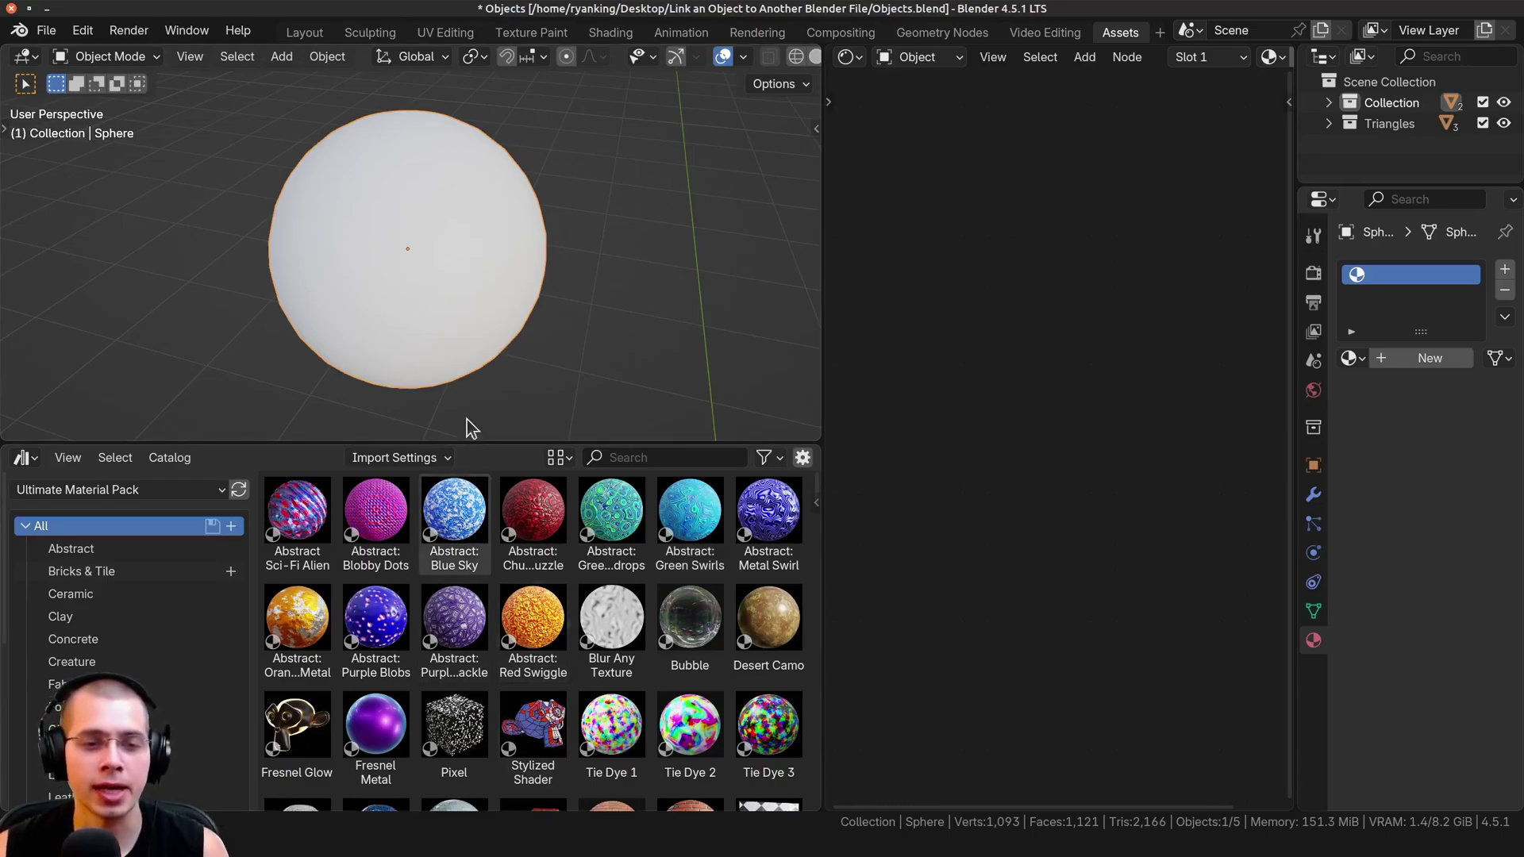
Step: Search the Ultimate Material Pack for "camo", apply Desert Camo to the sphere in Objects.blend and save the file
click(534, 524)
scroll(535, 525, down, 7)
scroll(534, 567, up, 7)
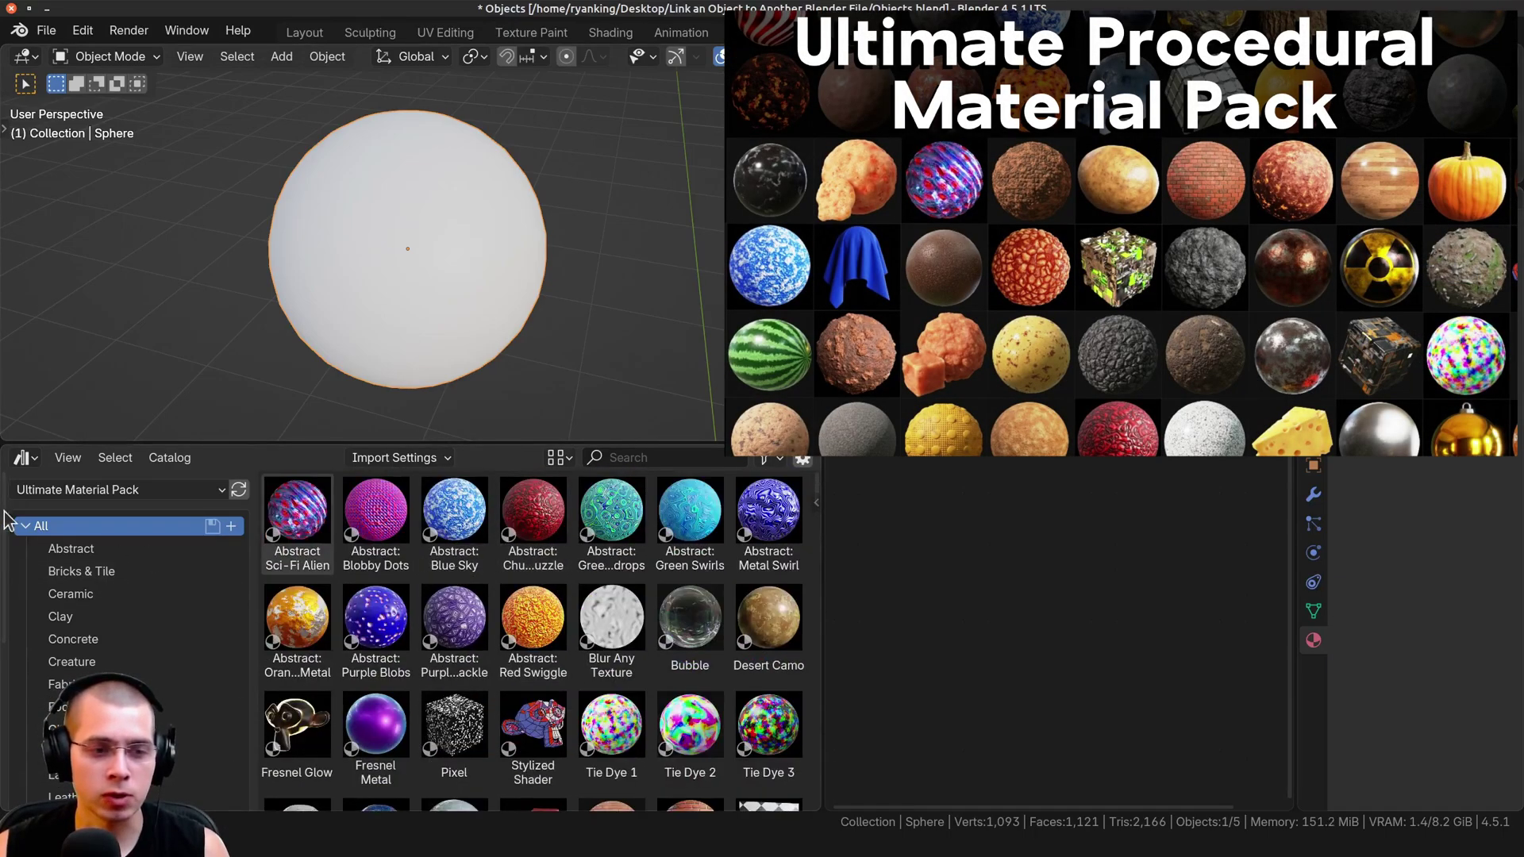
click(635, 459)
text(camo)
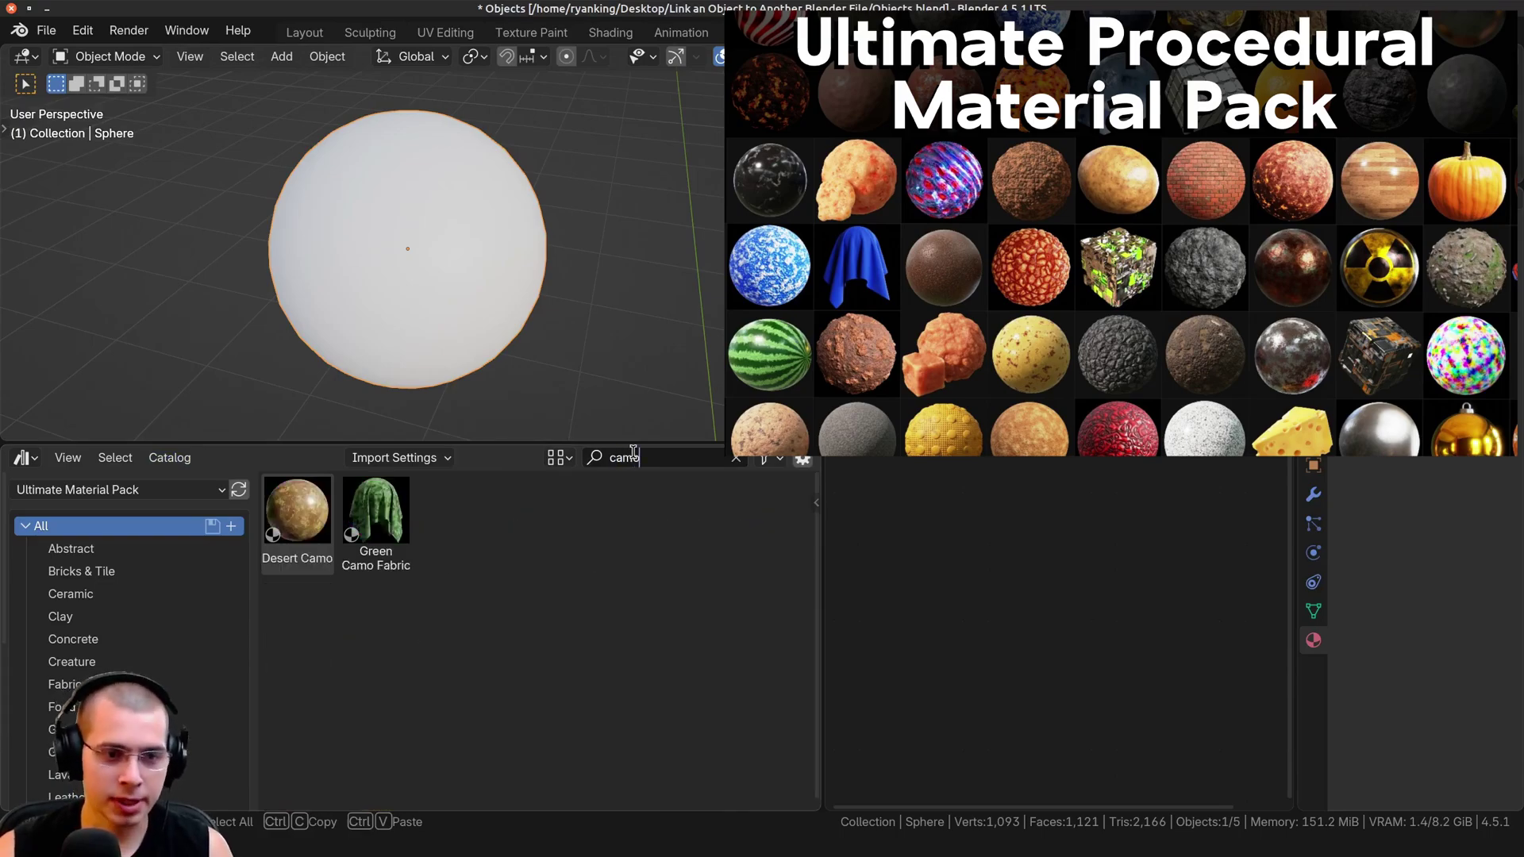
drag(297, 512, 341, 188)
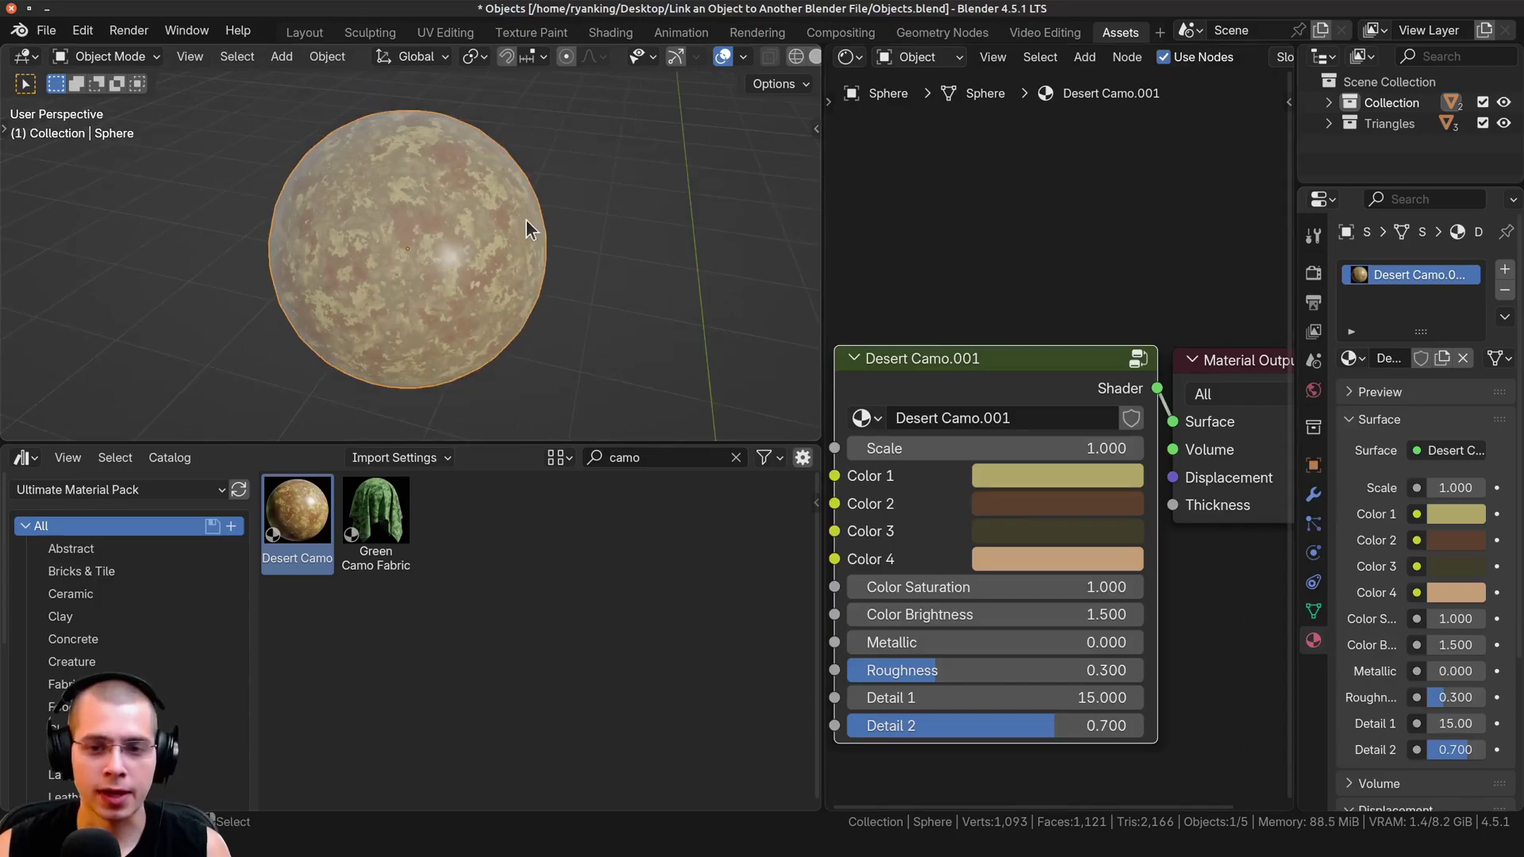
key(ctrl+s)
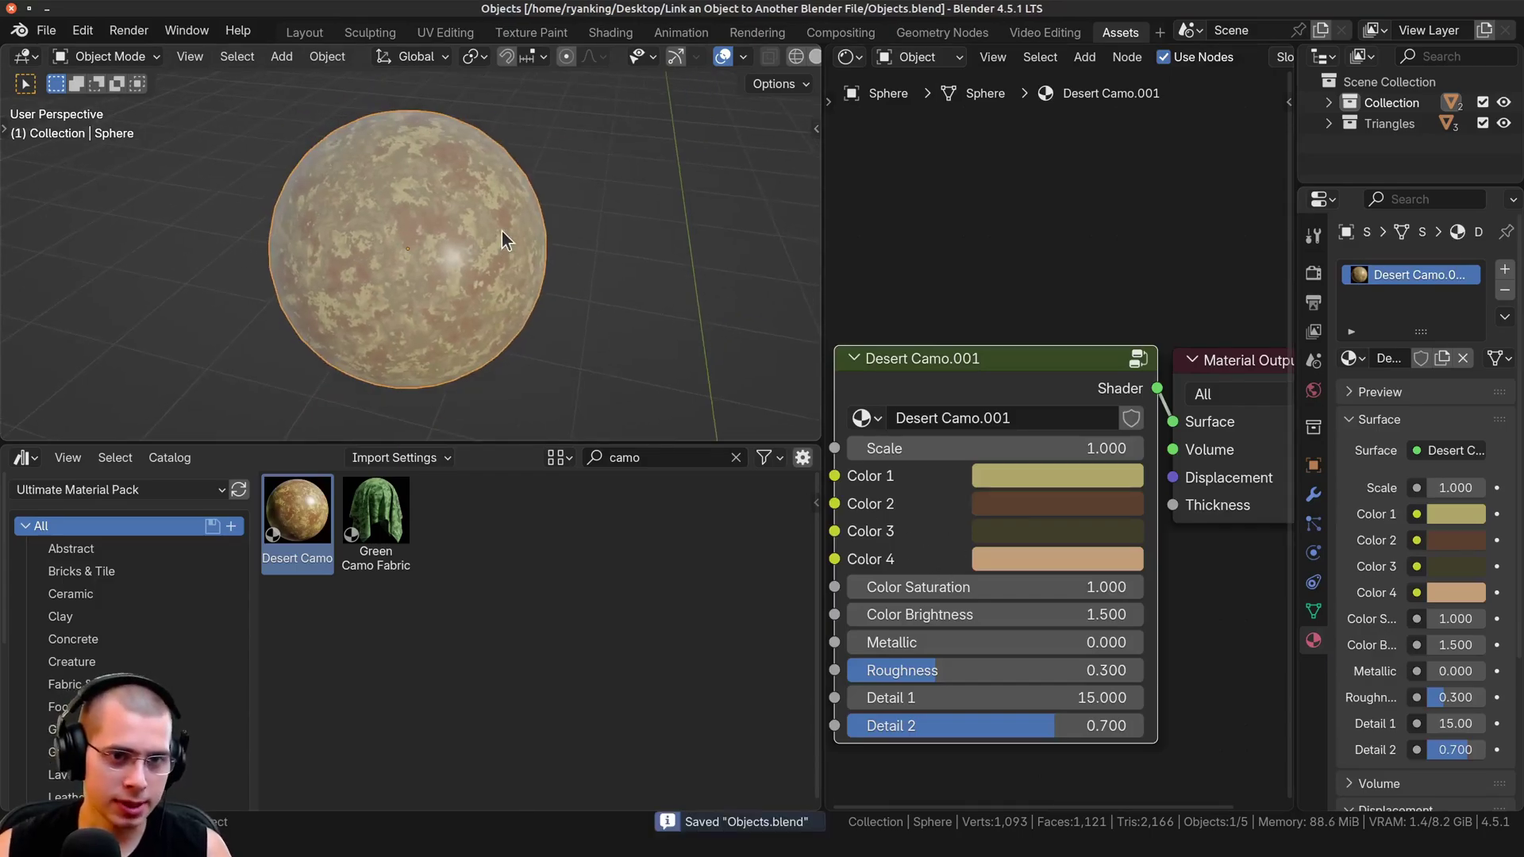
Step: Close Objects.blend, open Scene.blend and select the green sphere
click(10, 8)
click(549, 159)
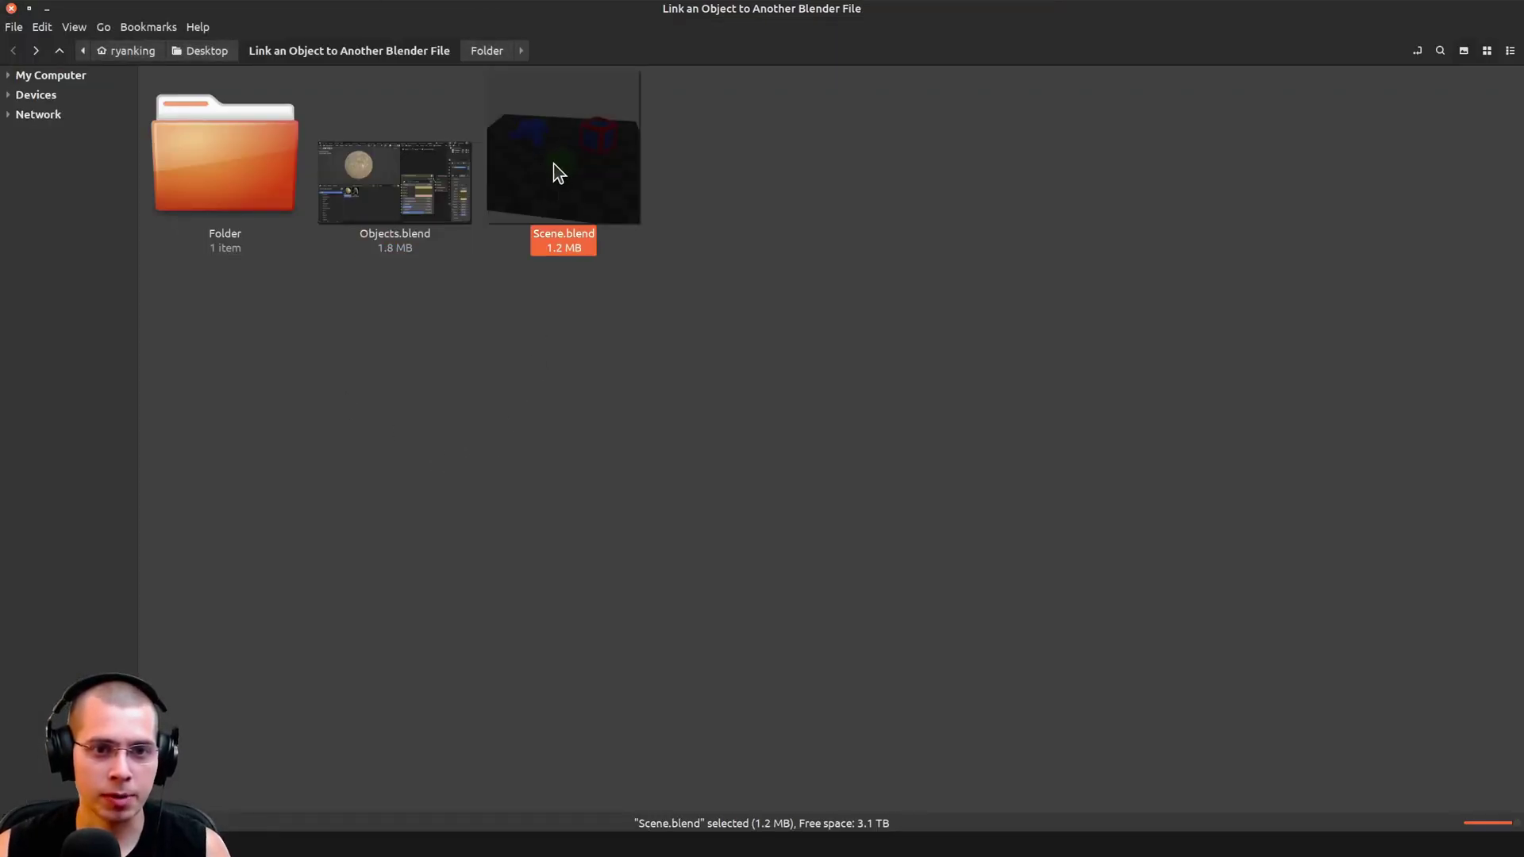
double_click(554, 169)
scroll(584, 560, down, 4)
shift+middle_drag(698, 476, 1103, 357)
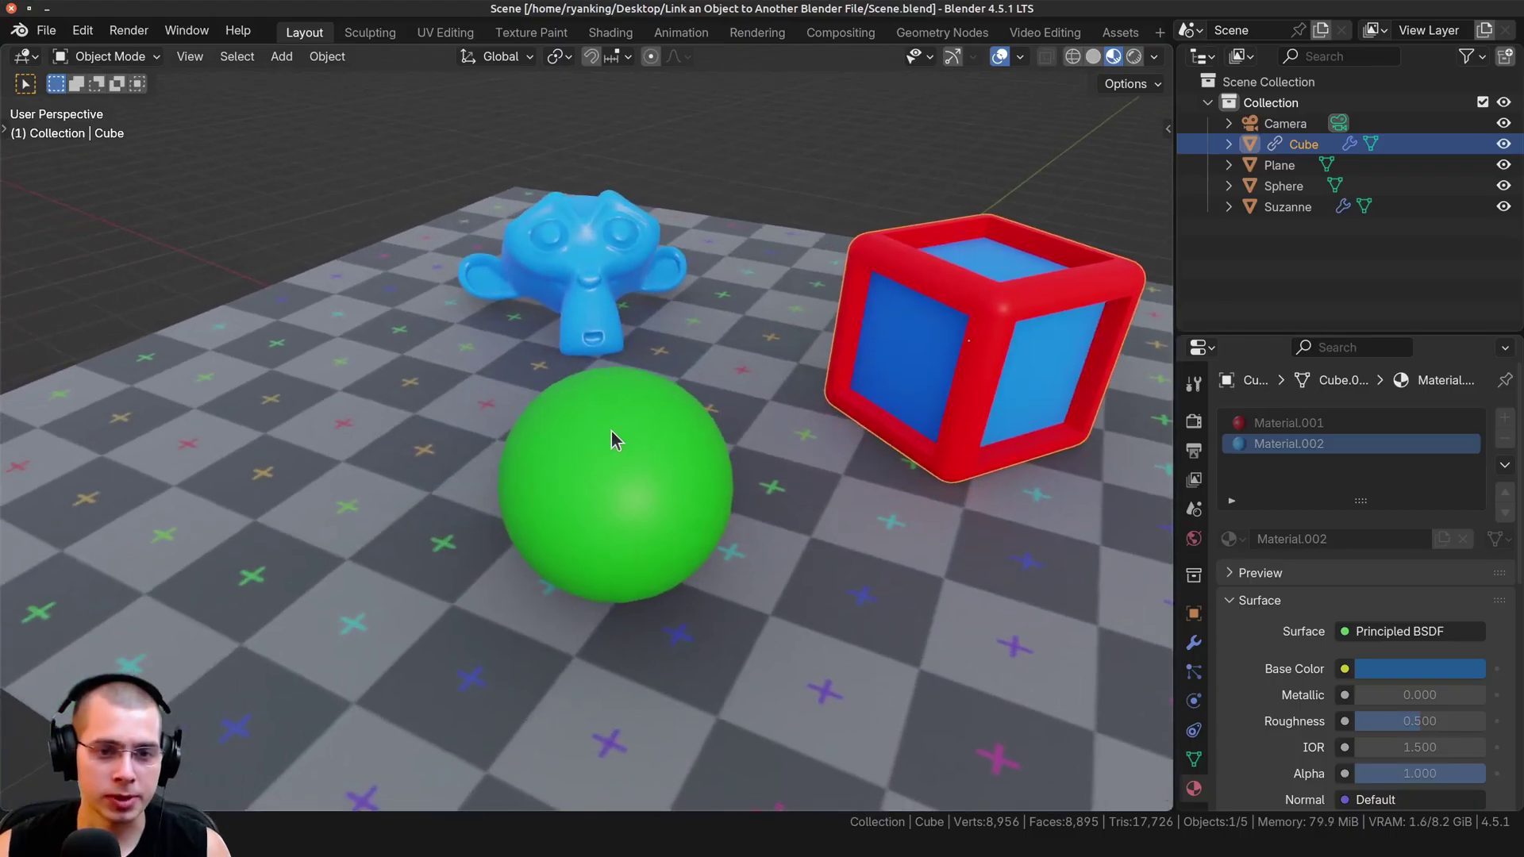
click(613, 478)
middle_drag(586, 485, 508, 471)
scroll(612, 476, up, 1)
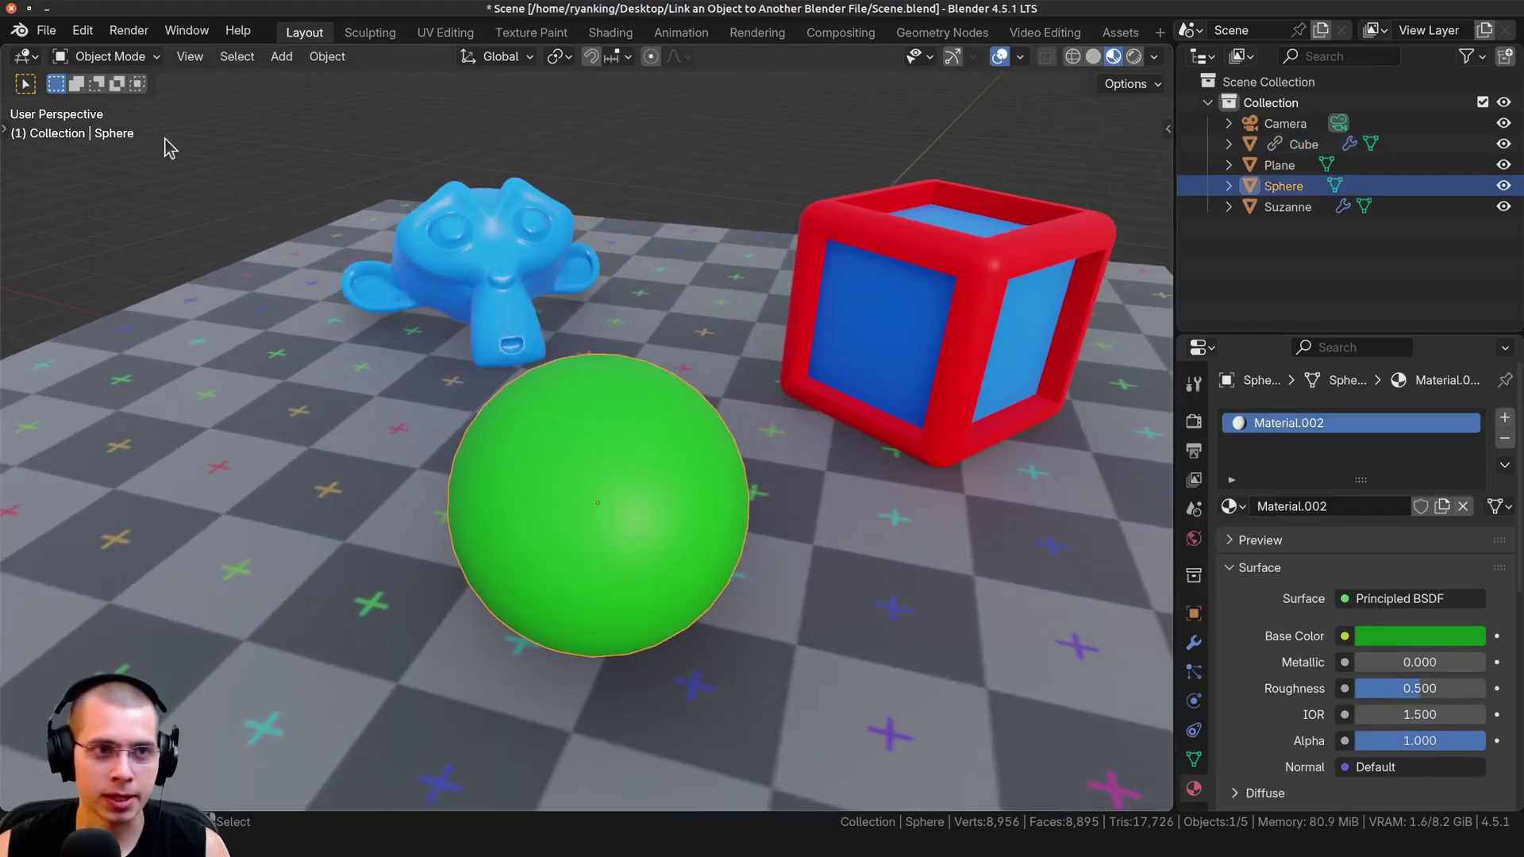
Step: Link the Desert Camo.001 material from Objects.blend into the scene
click(46, 30)
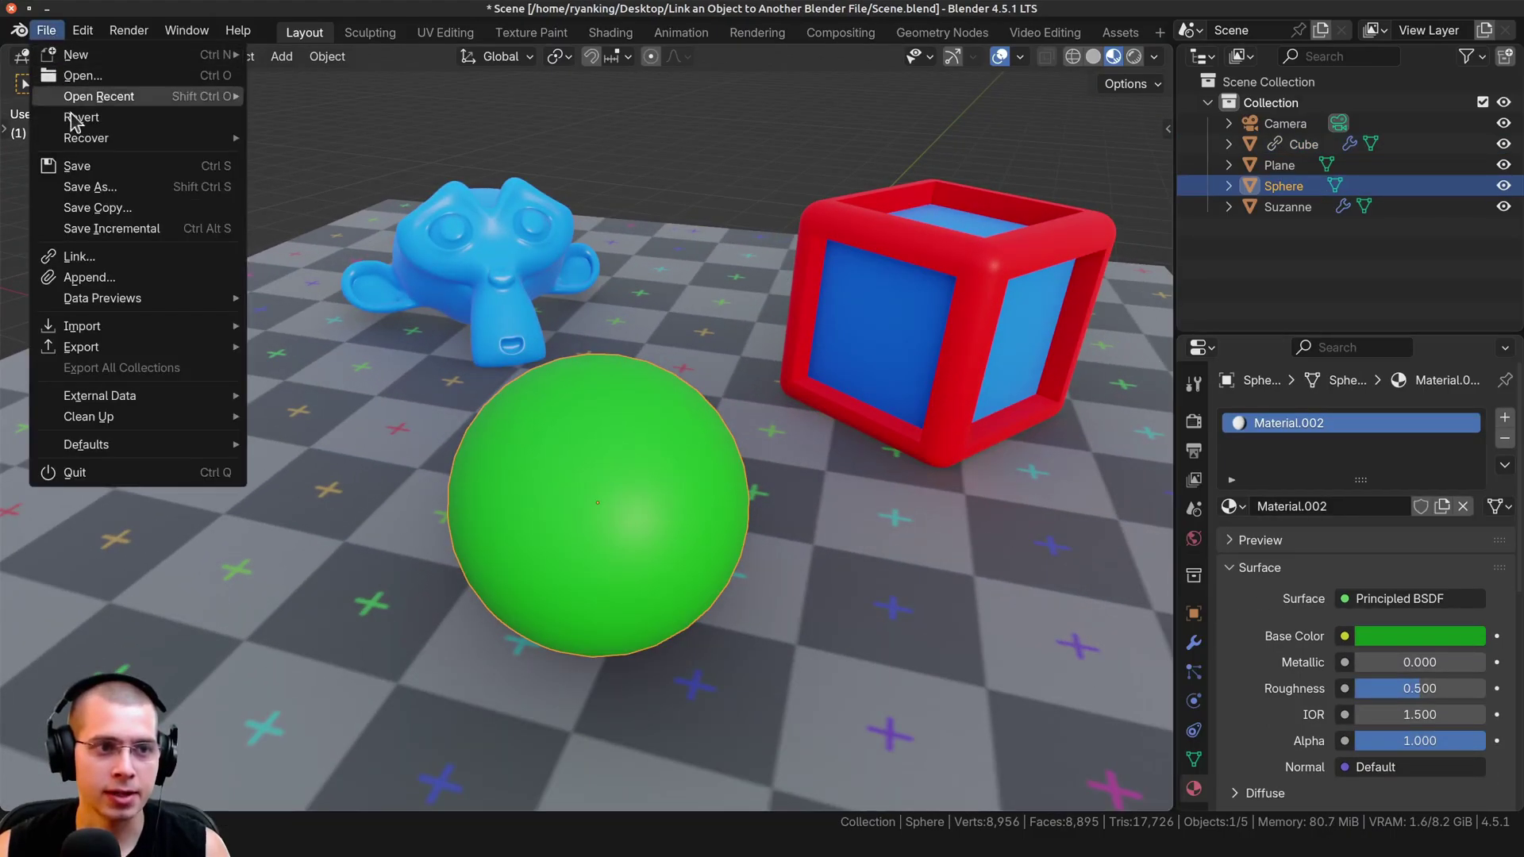
click(104, 258)
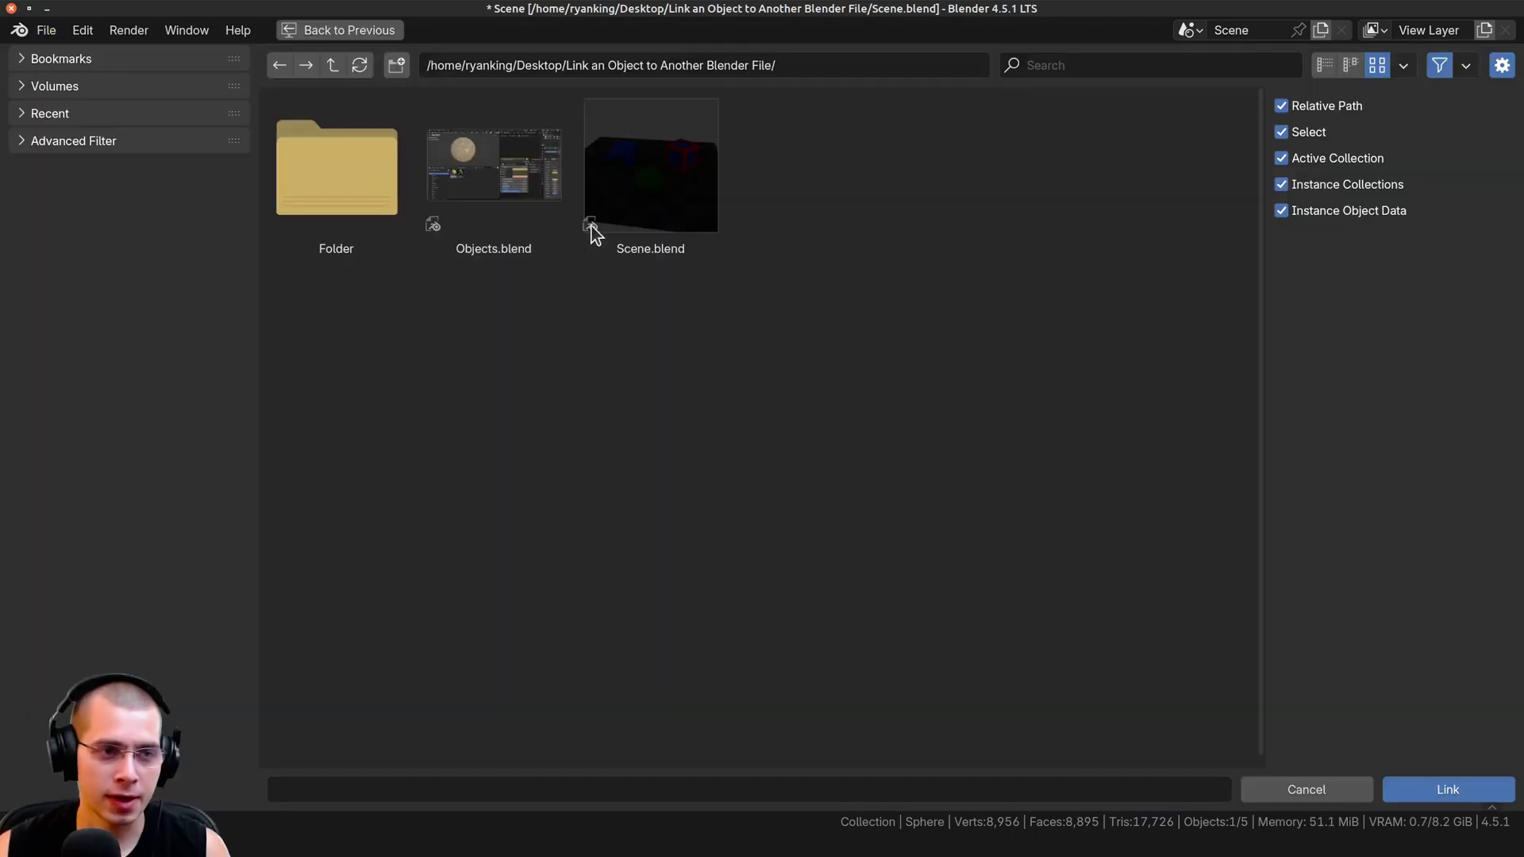
double_click(469, 159)
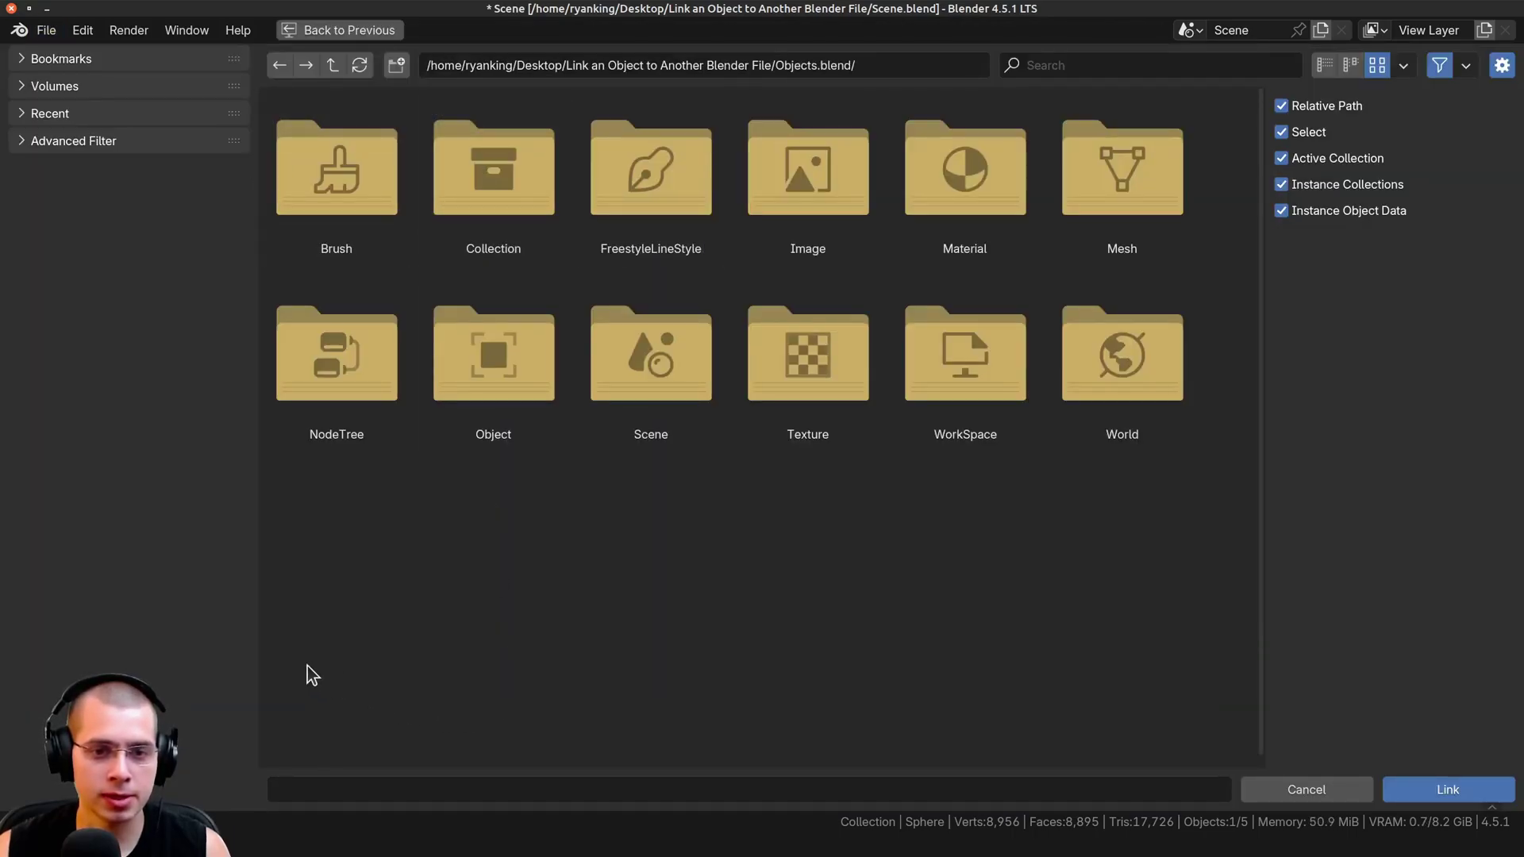
click(965, 168)
click(482, 346)
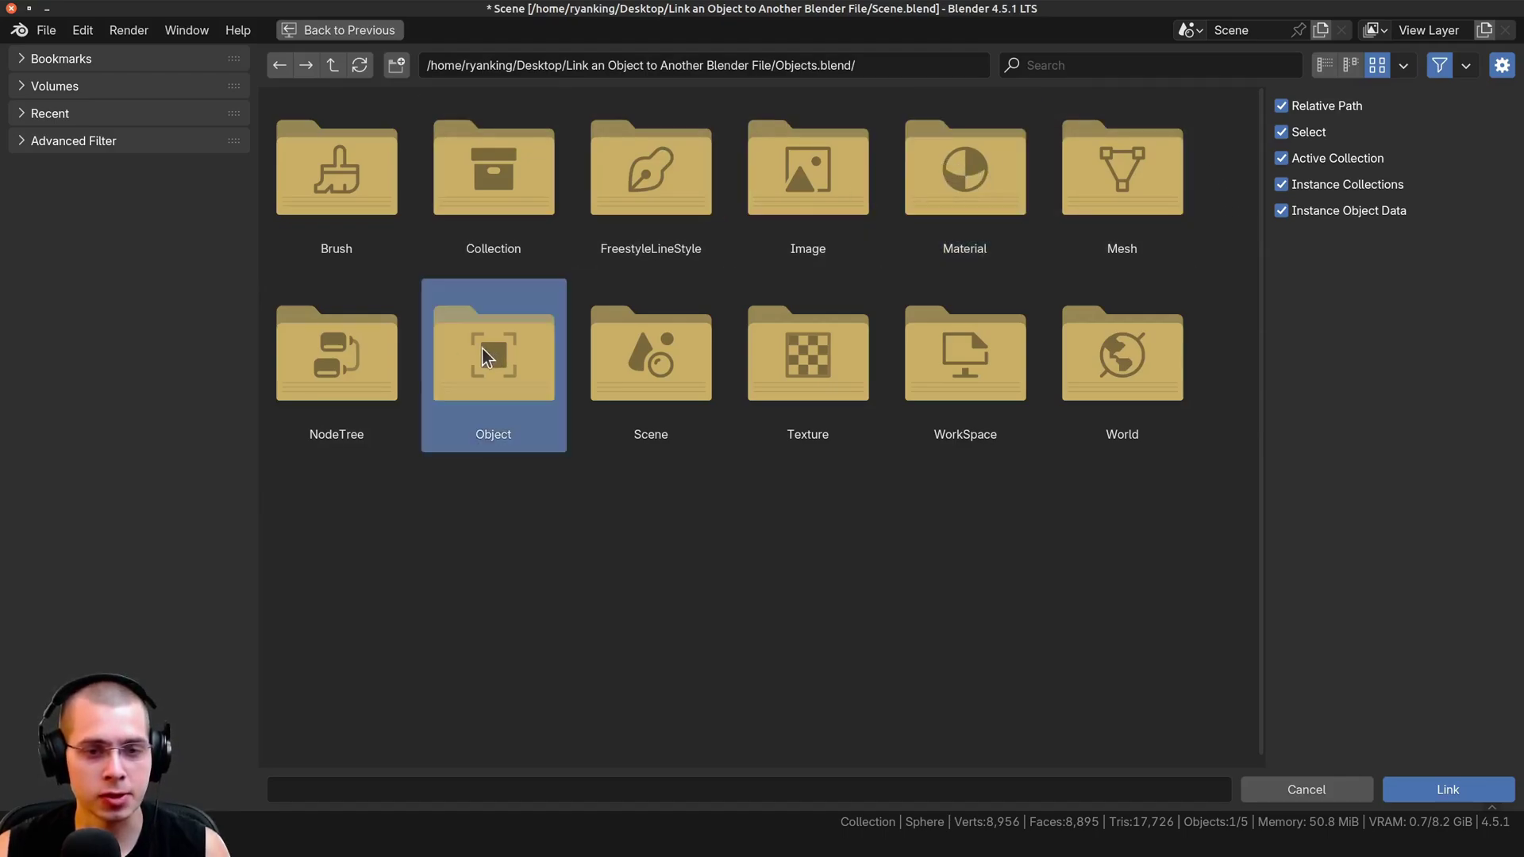
double_click(976, 159)
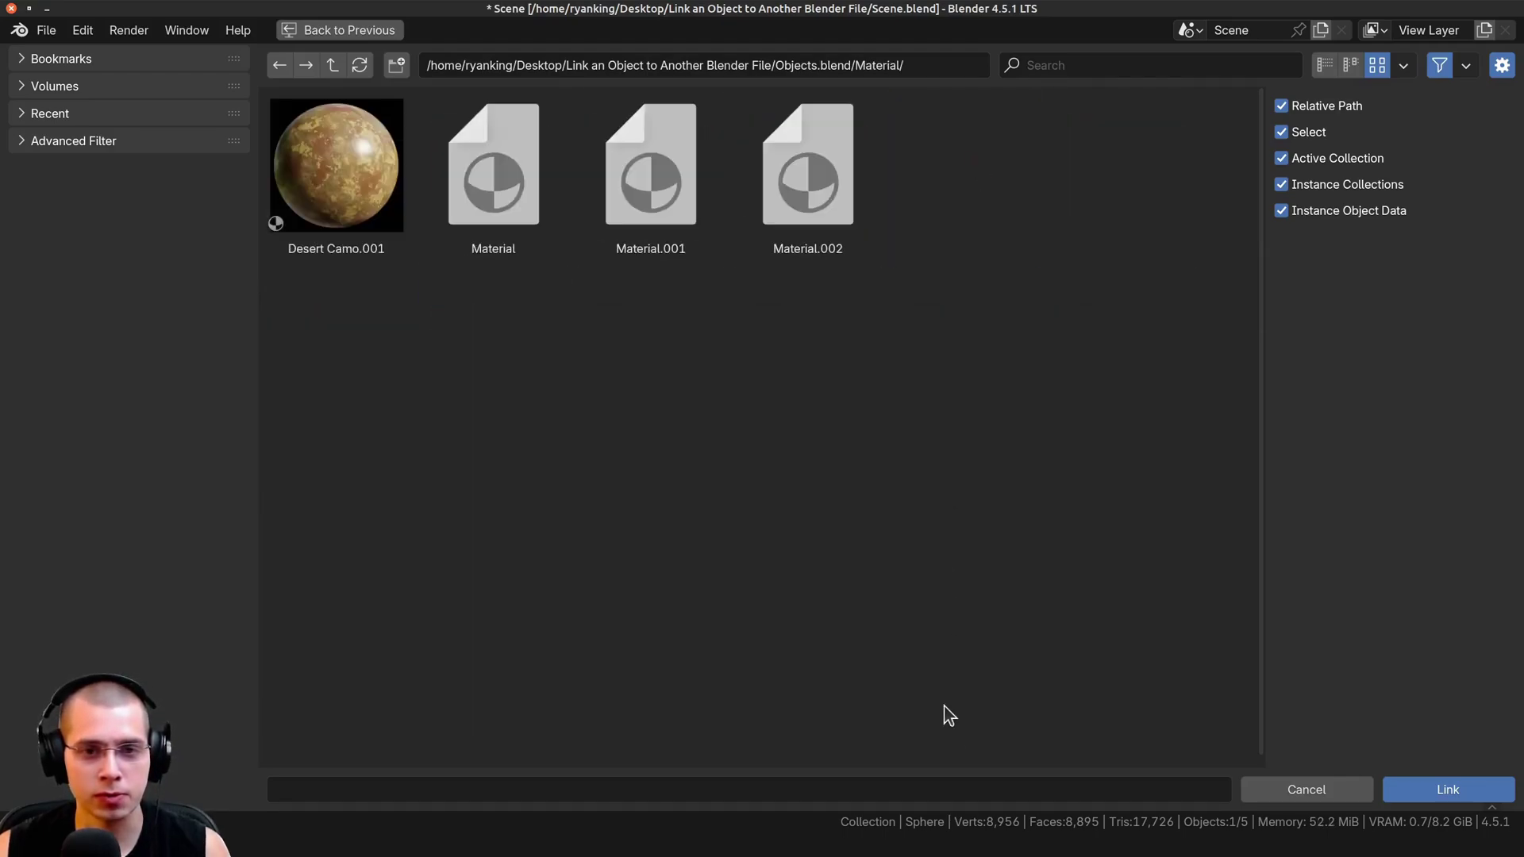
double_click(300, 150)
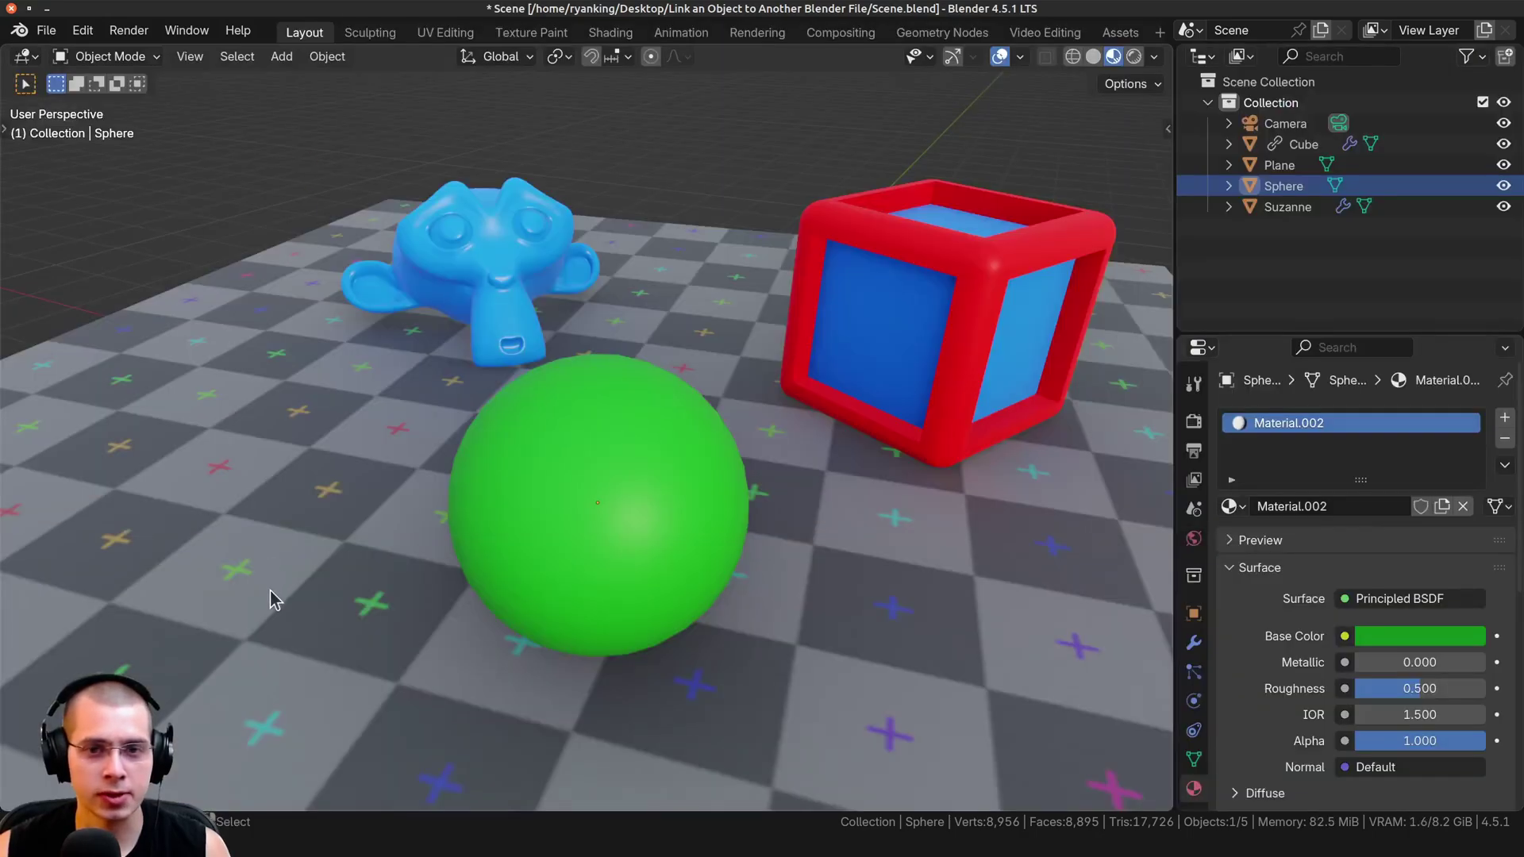
Step: Replace the green sphere's material with the linked Desert Camo.001
click(548, 516)
shift+middle_drag(687, 458, 677, 443)
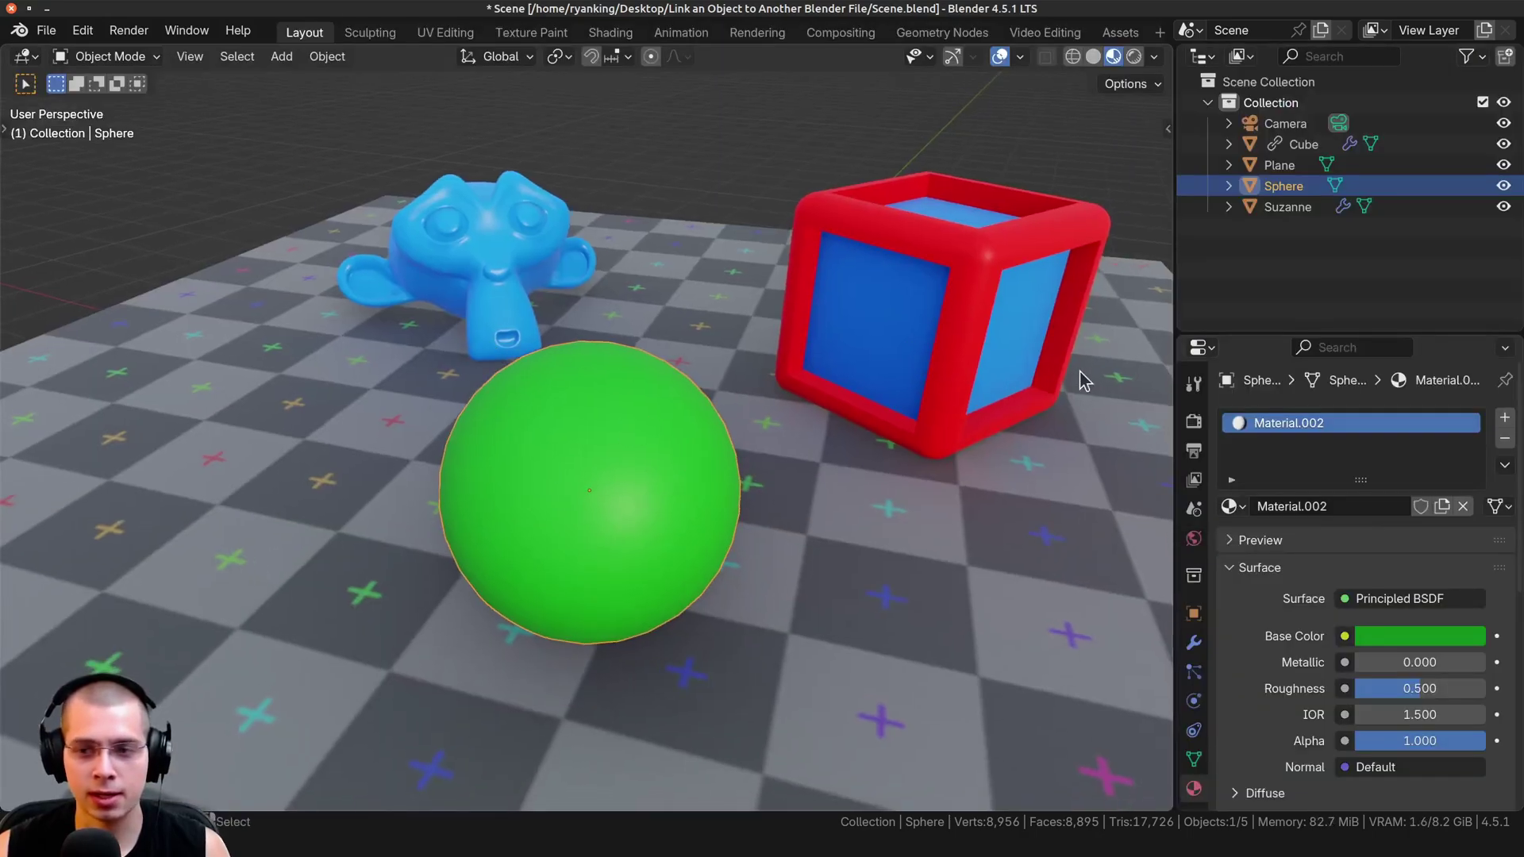
click(1229, 506)
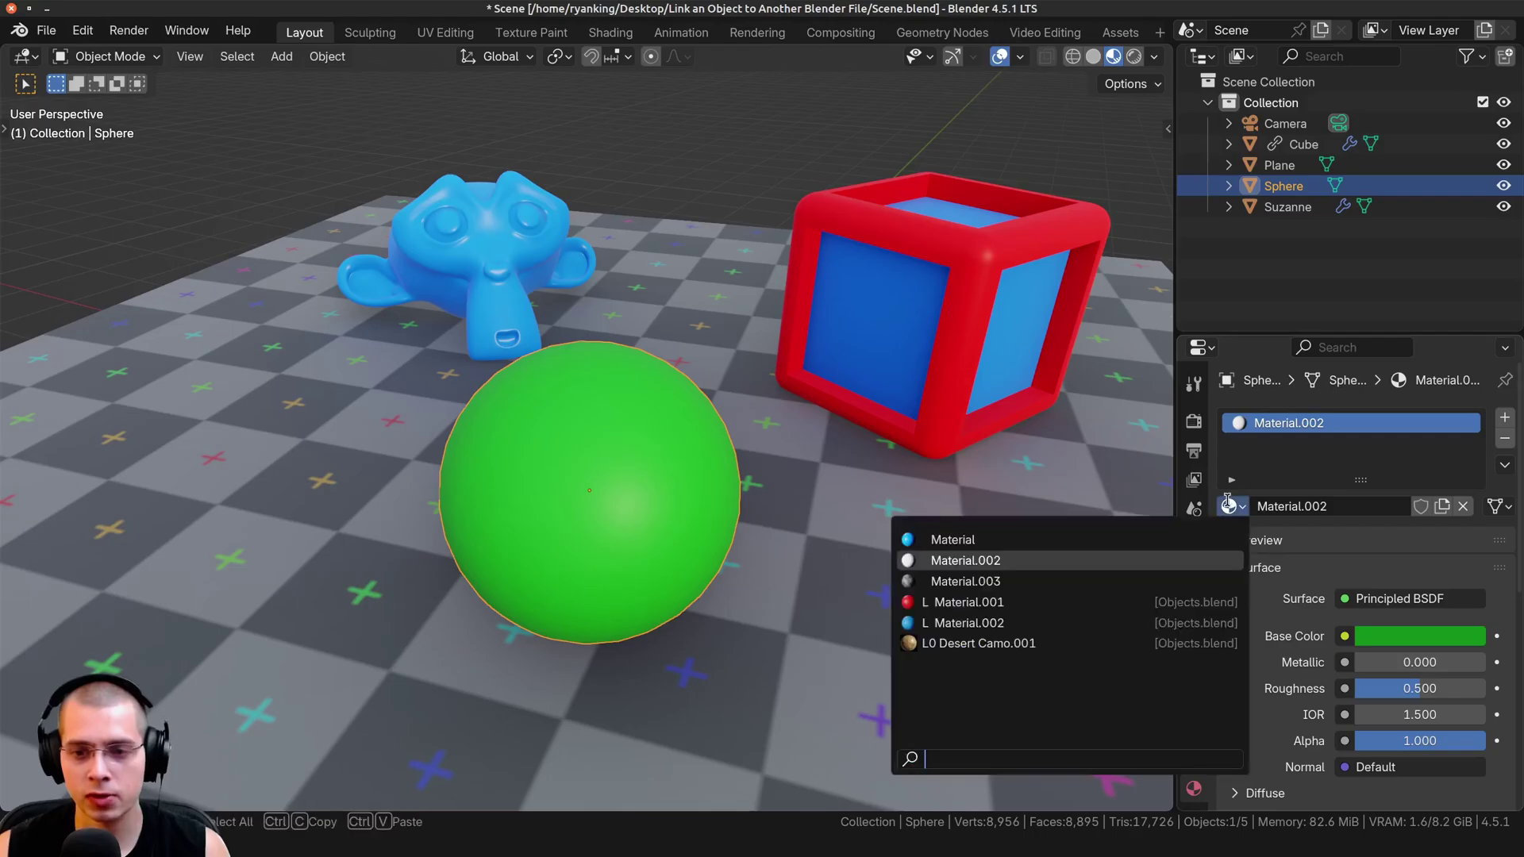
click(979, 643)
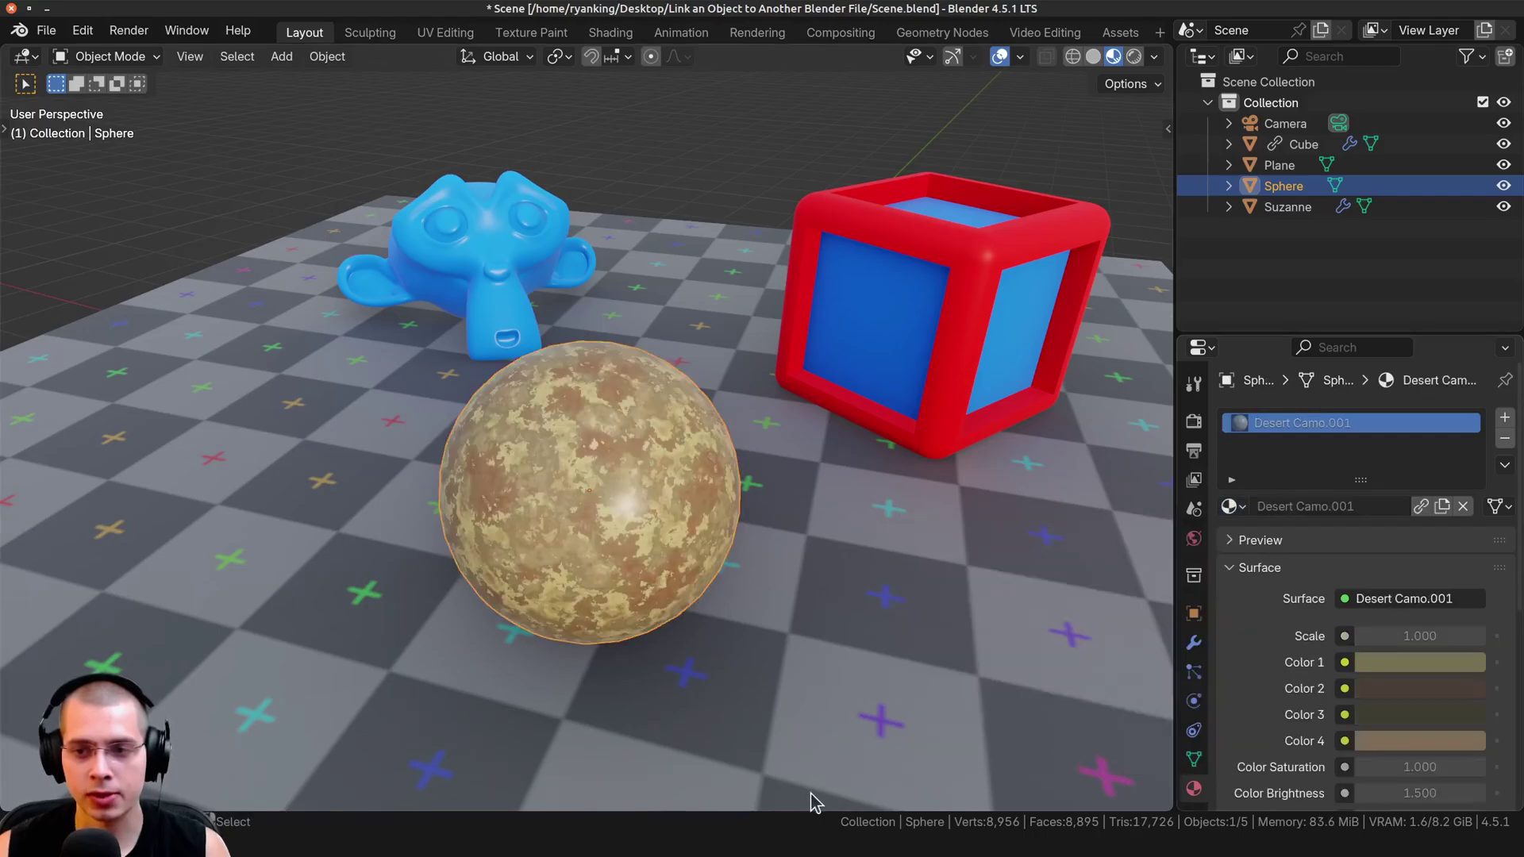
Step: Examine the sphere's linked Desert Camo.001 settings and how linked materials are marked in the list of available materials
middle_drag(627, 429, 681, 381)
scroll(1406, 631, down, 3)
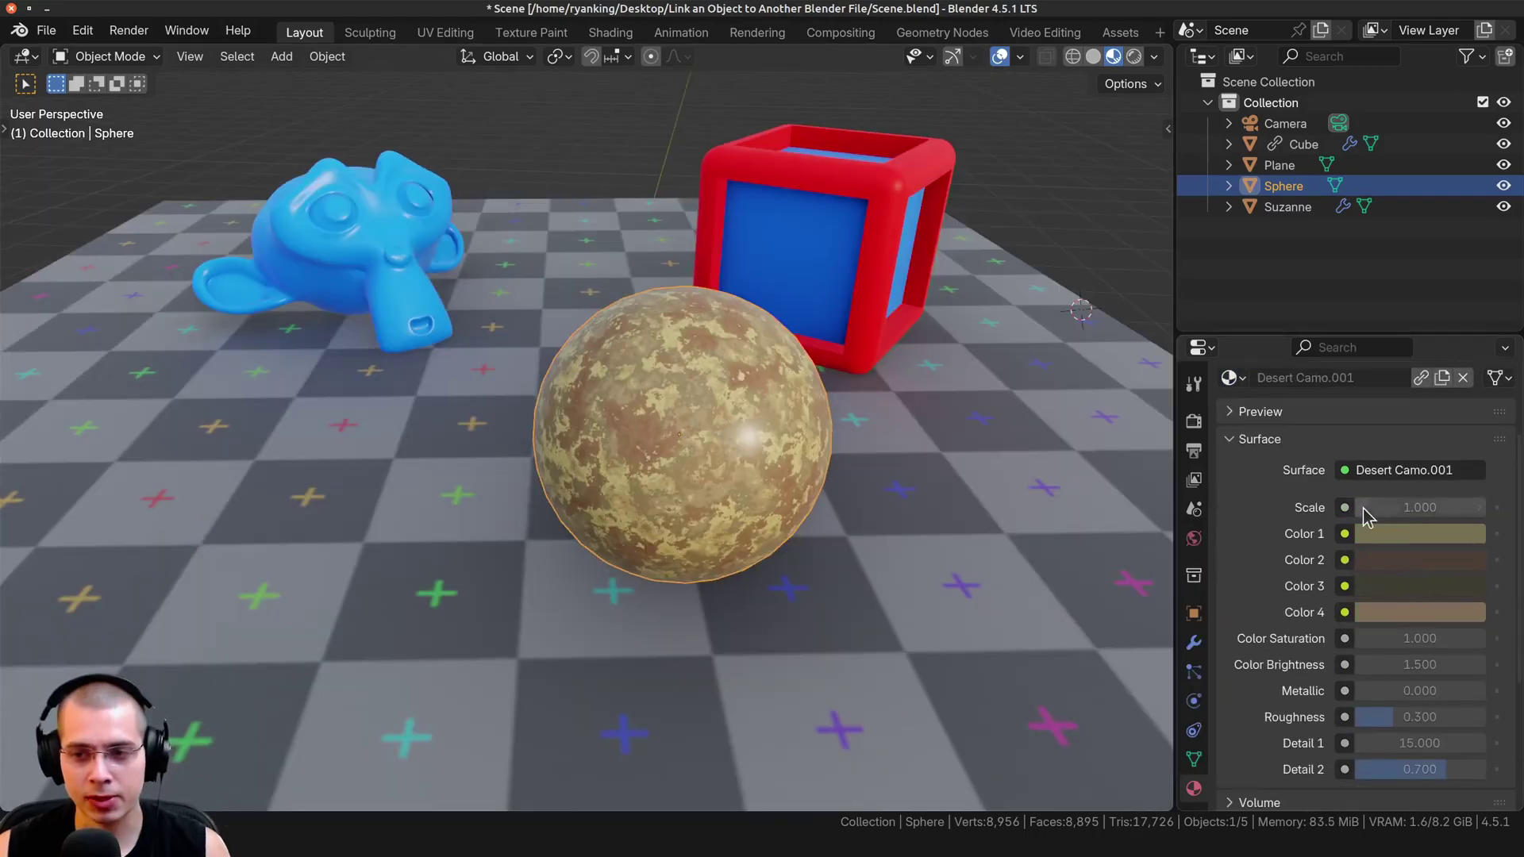
scroll(1317, 571, up, 5)
click(1228, 505)
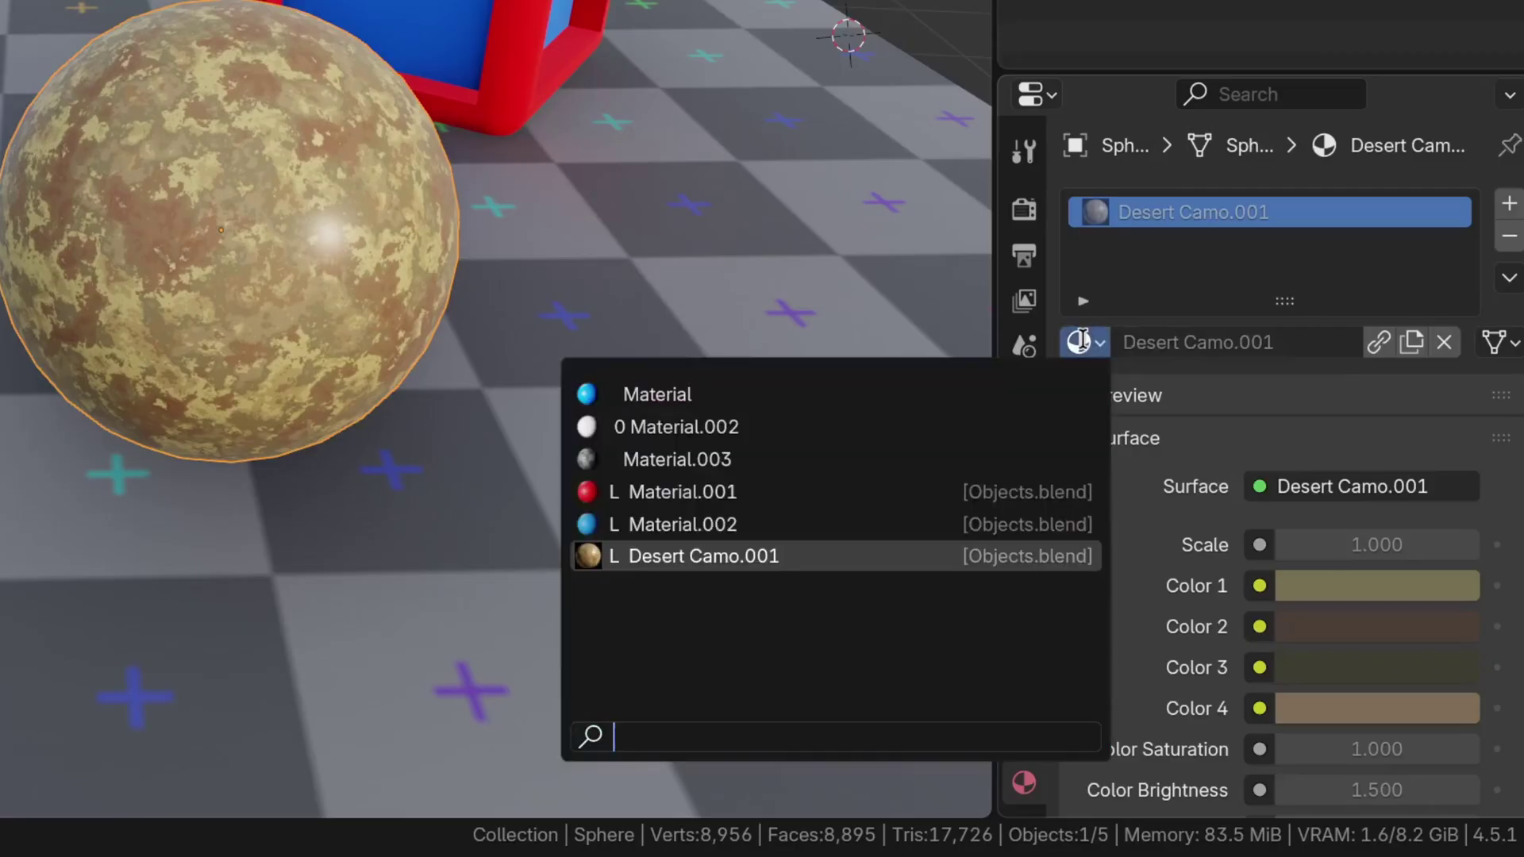
click(1080, 342)
click(1081, 341)
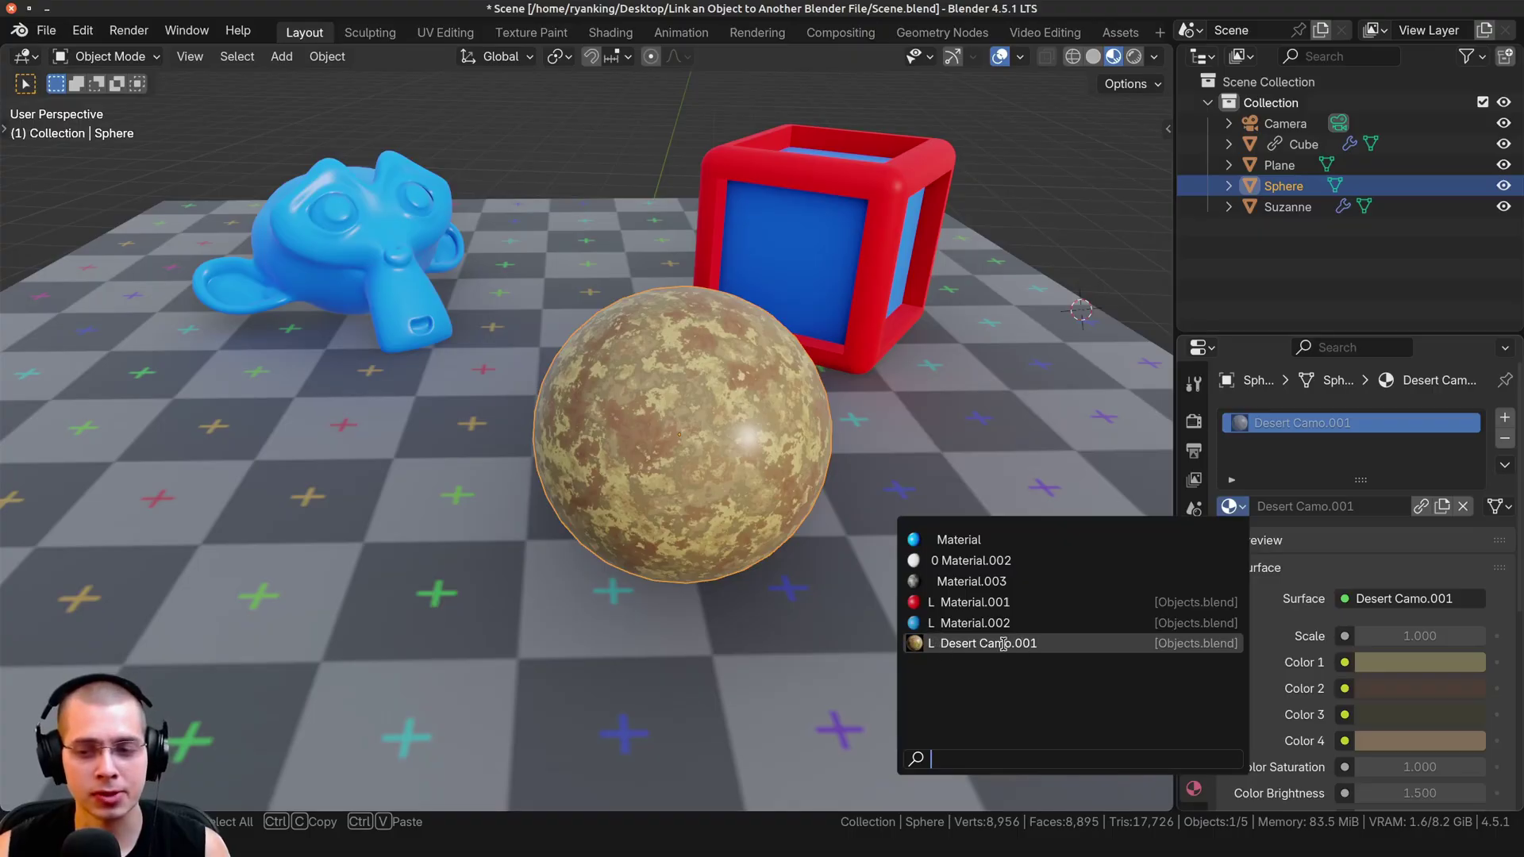
click(1104, 647)
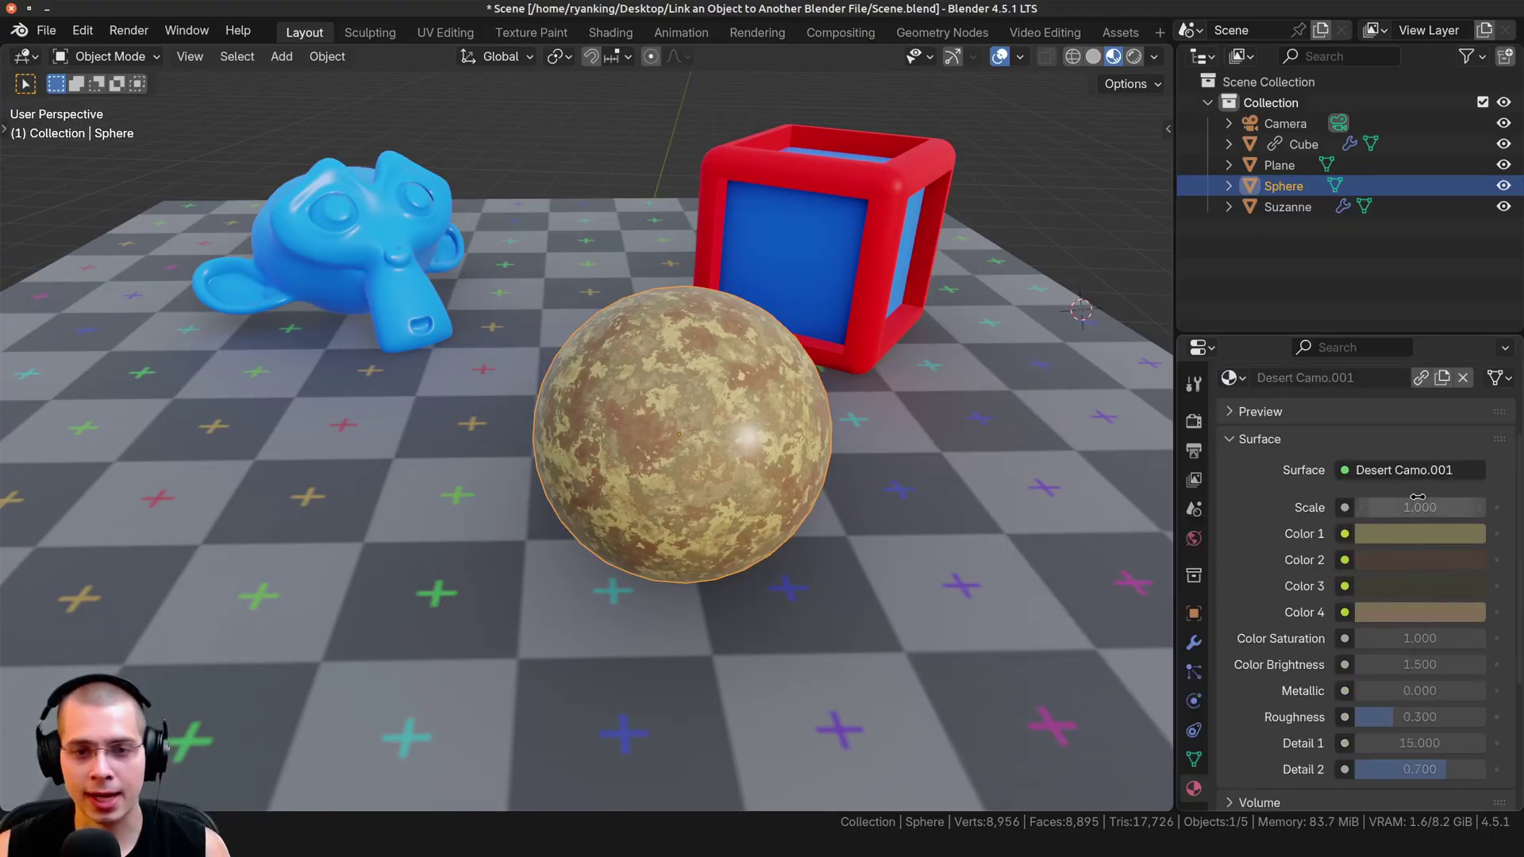
Step: Save and close Scene.blend, then open Objects.blend
key(ctrl+s)
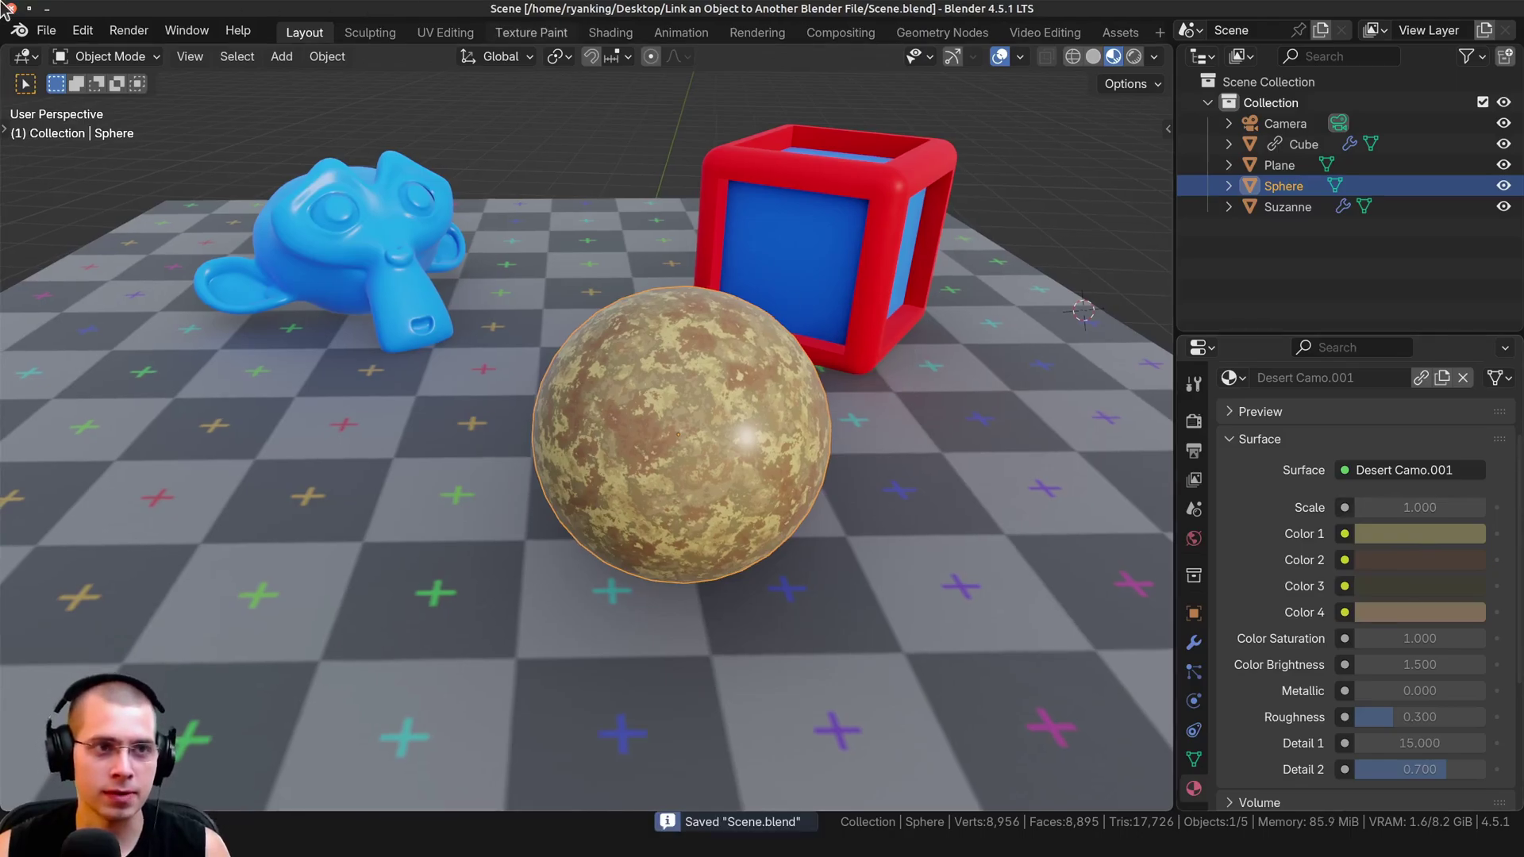
key(ctrl+q)
click(369, 162)
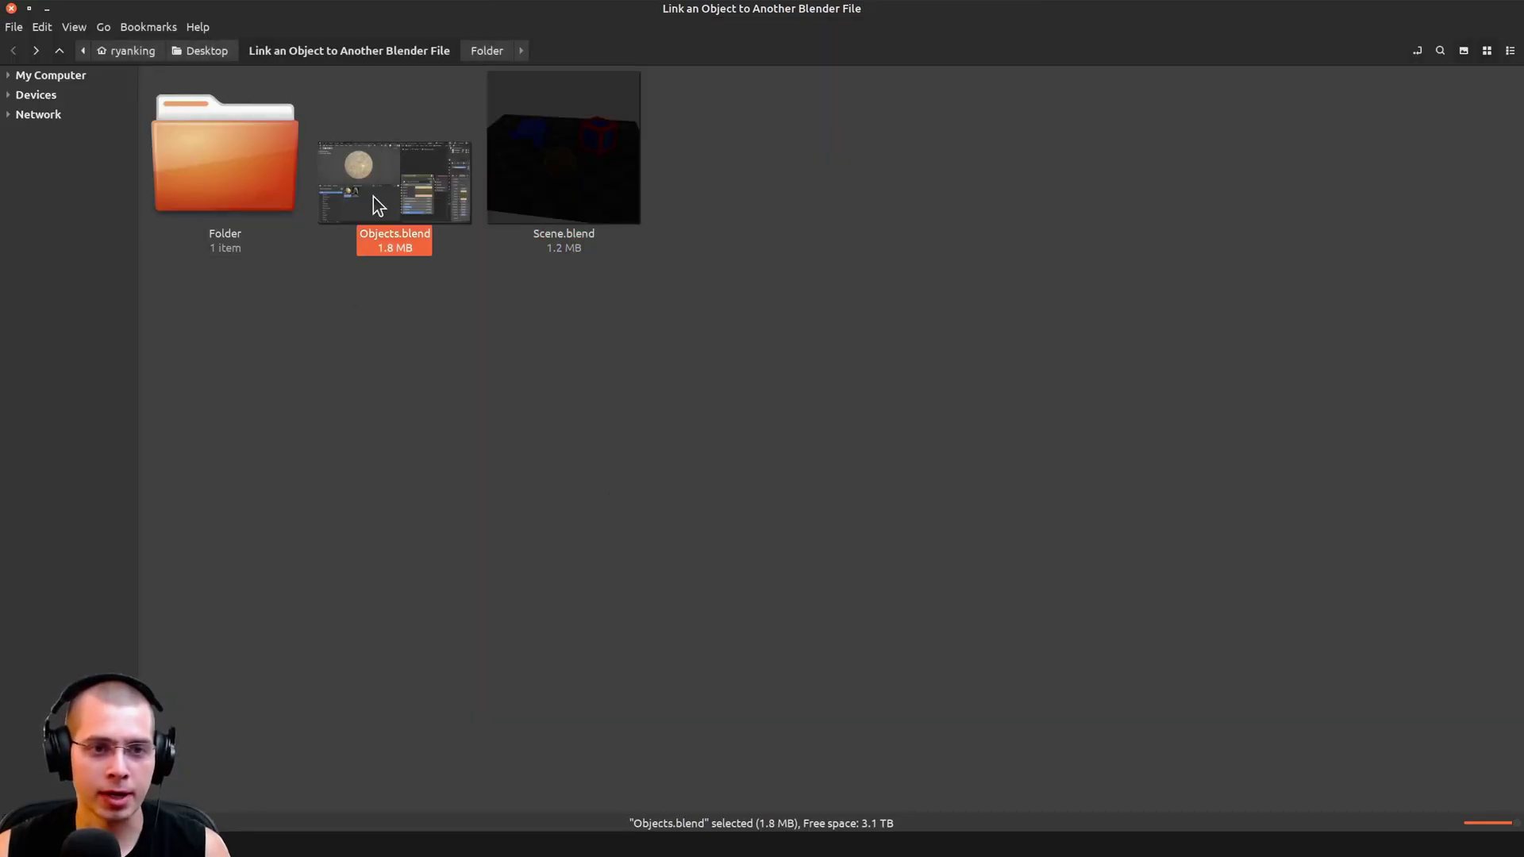
double_click(373, 197)
shift+middle_drag(638, 395, 653, 404)
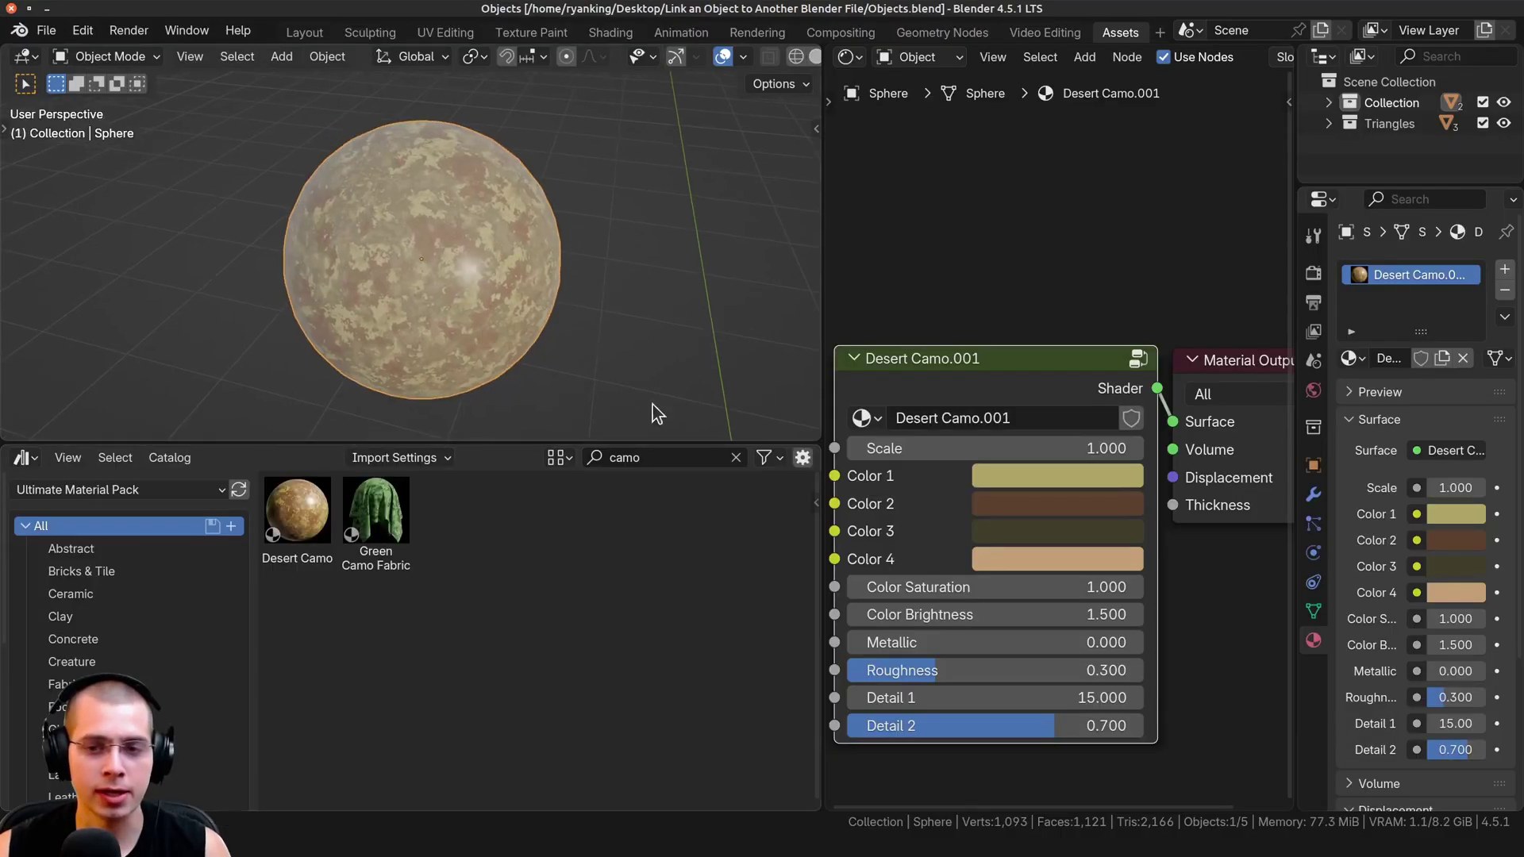
Step: Set Desert Camo.001's Color 1 to bright green, Color 2 to dark green, Color 3 to dark brown and Color 4 to brick red, and save
click(1006, 491)
click(1062, 143)
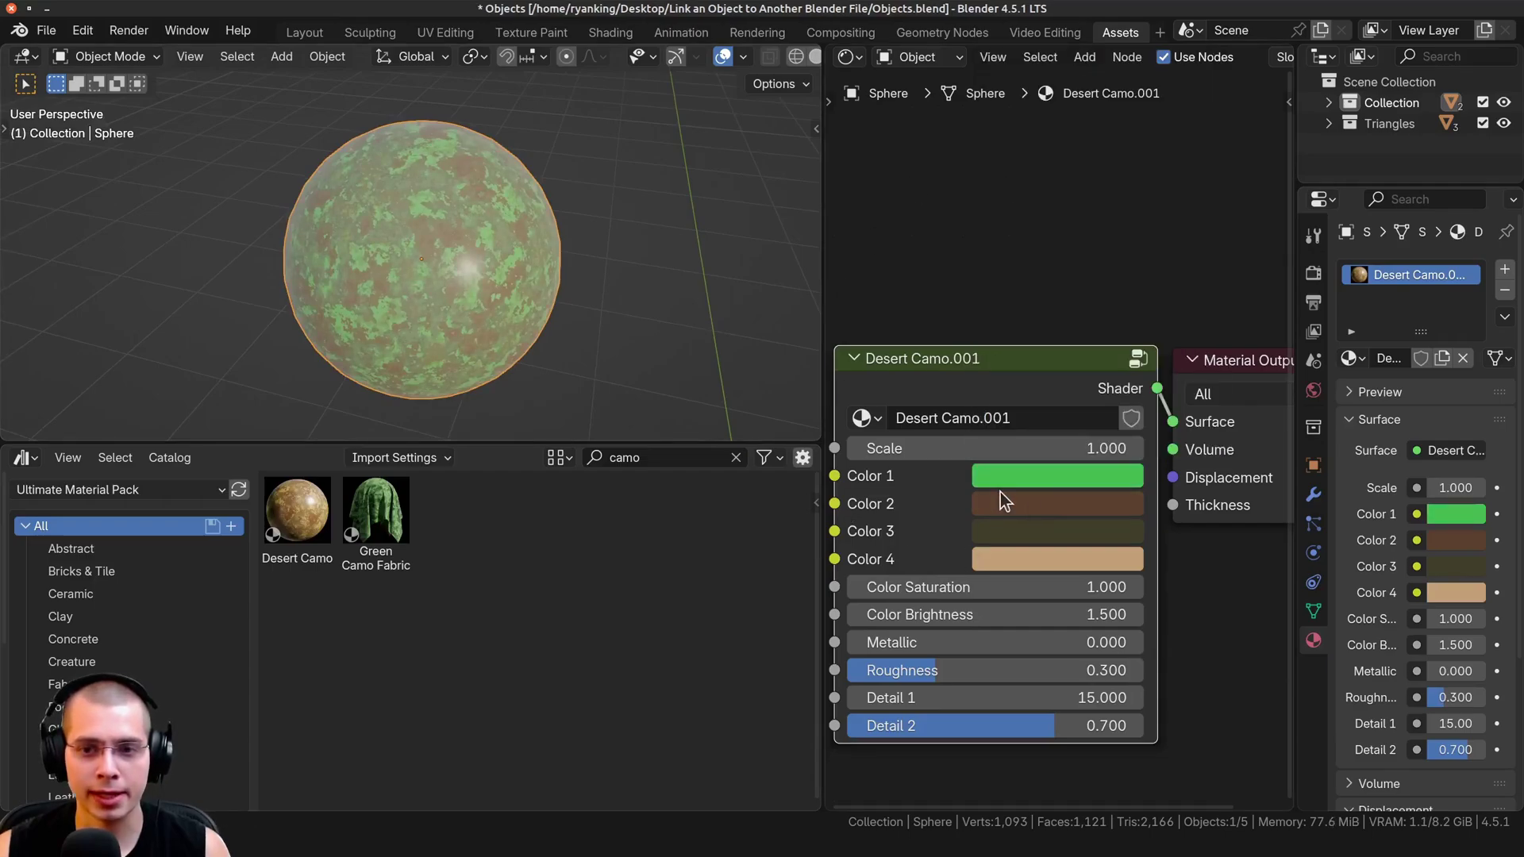
click(1000, 502)
click(1072, 157)
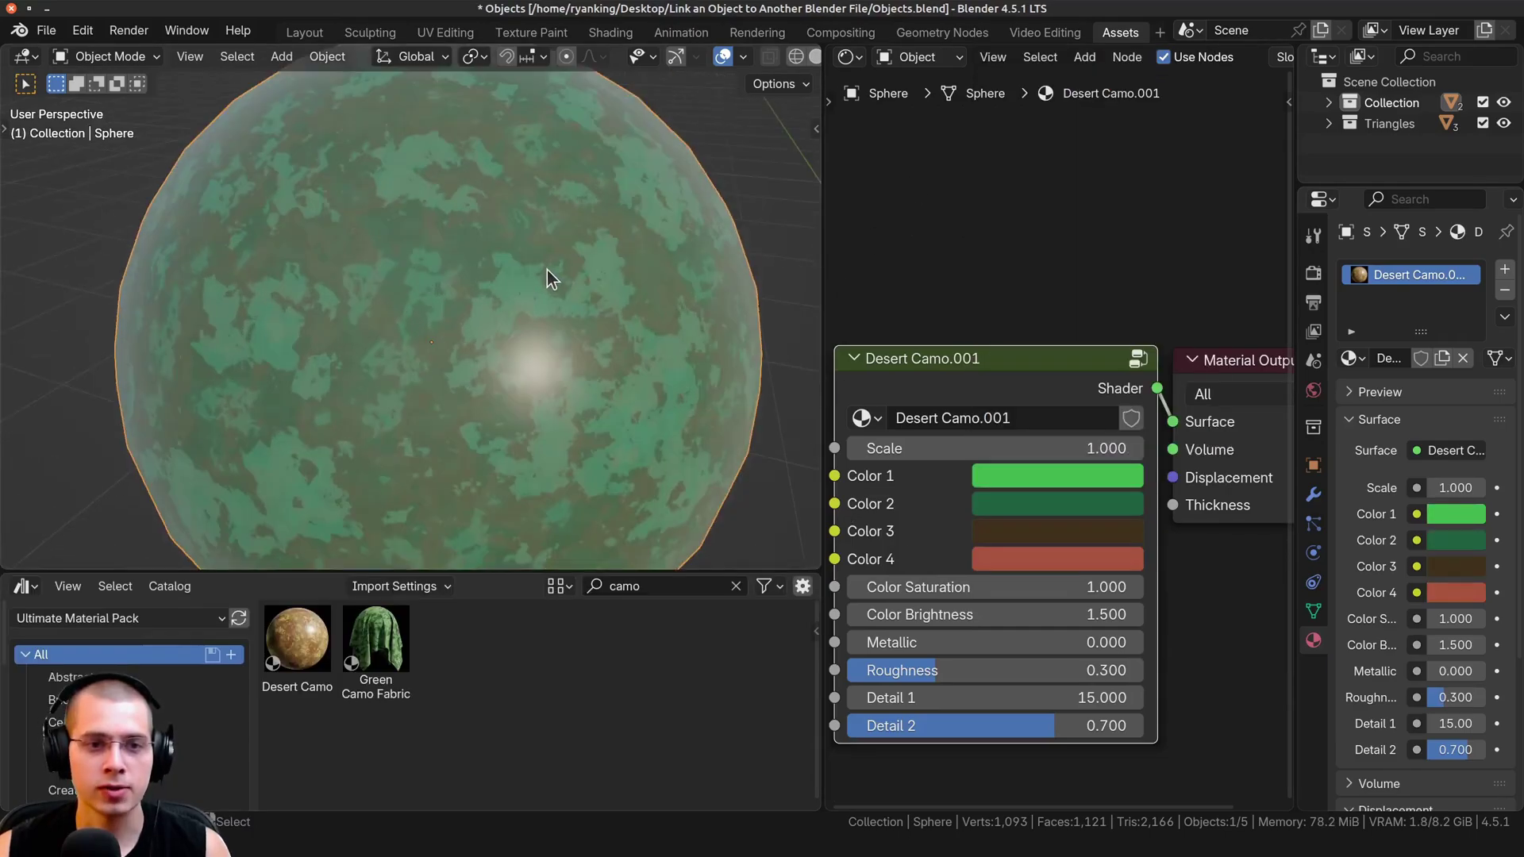
key(ctrl+s)
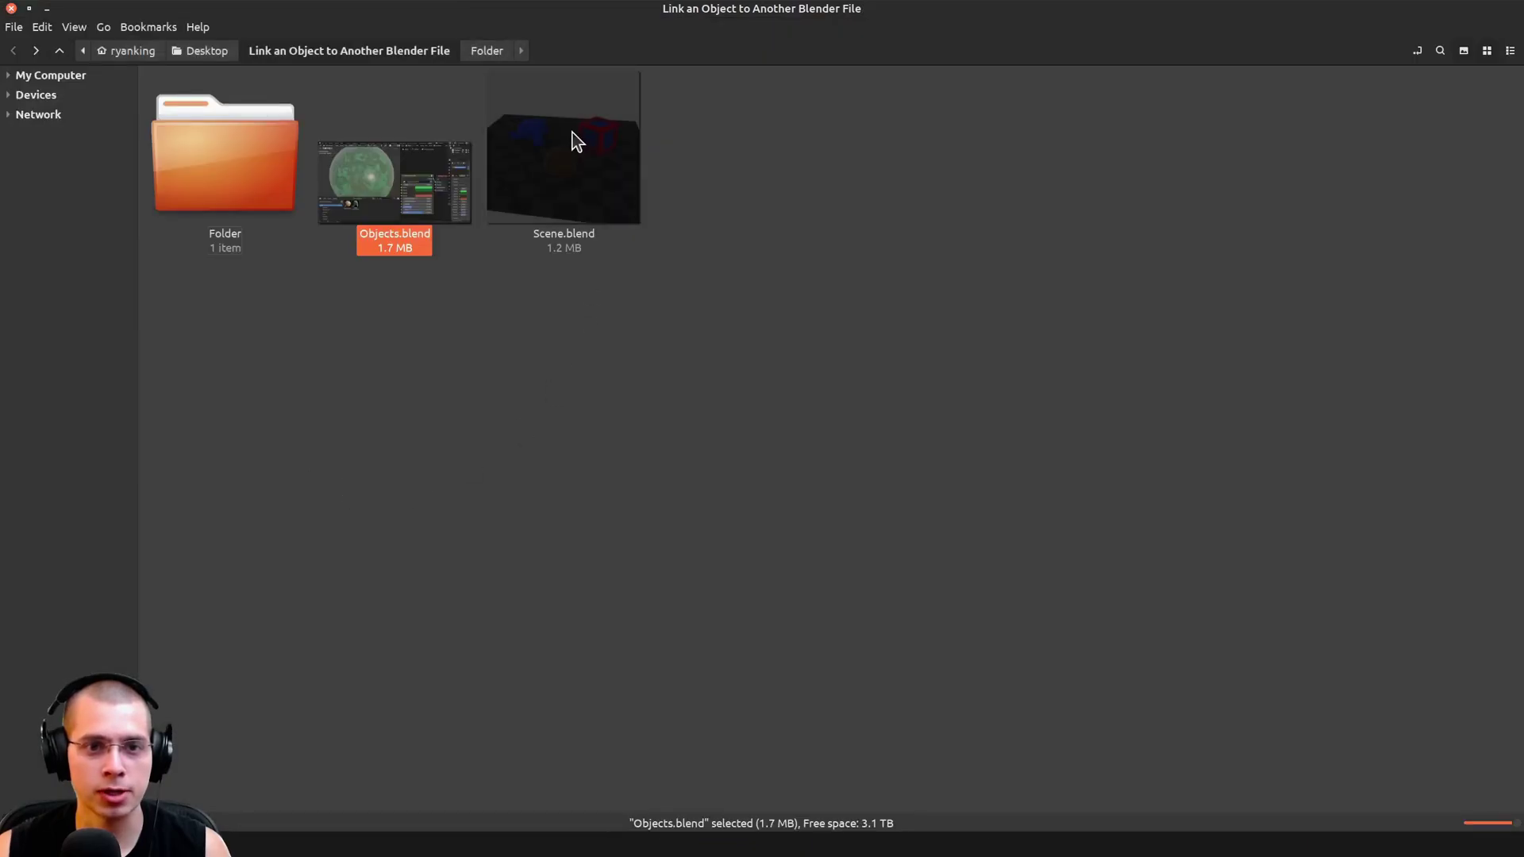
Step: Open Scene.blend and inspect the camo colors on the sphere's linked Desert Camo.001 material
double_click(565, 238)
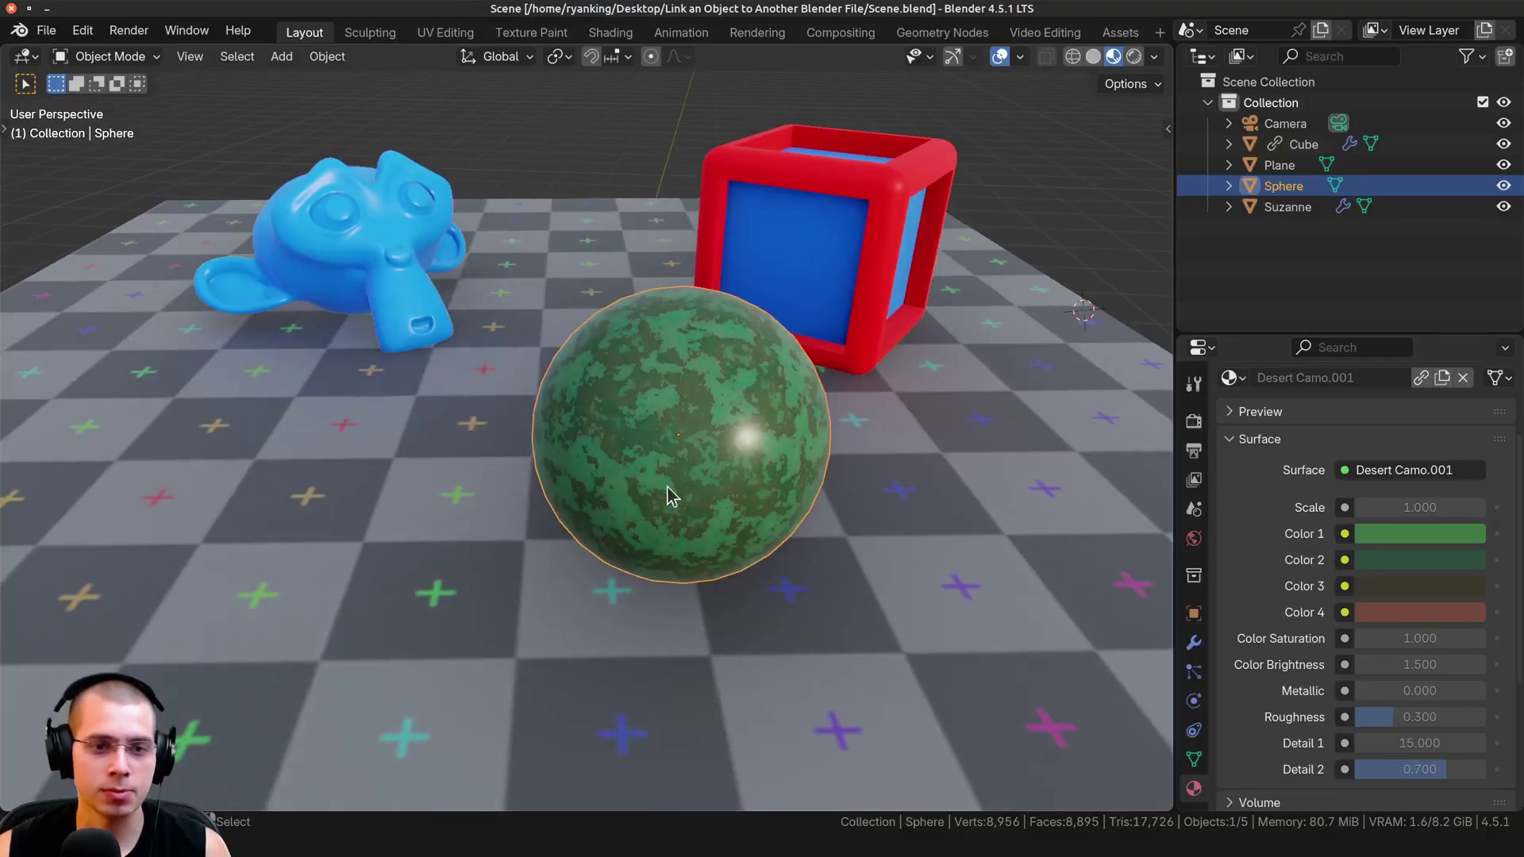
scroll(561, 479, up, 5)
scroll(578, 392, down, 6)
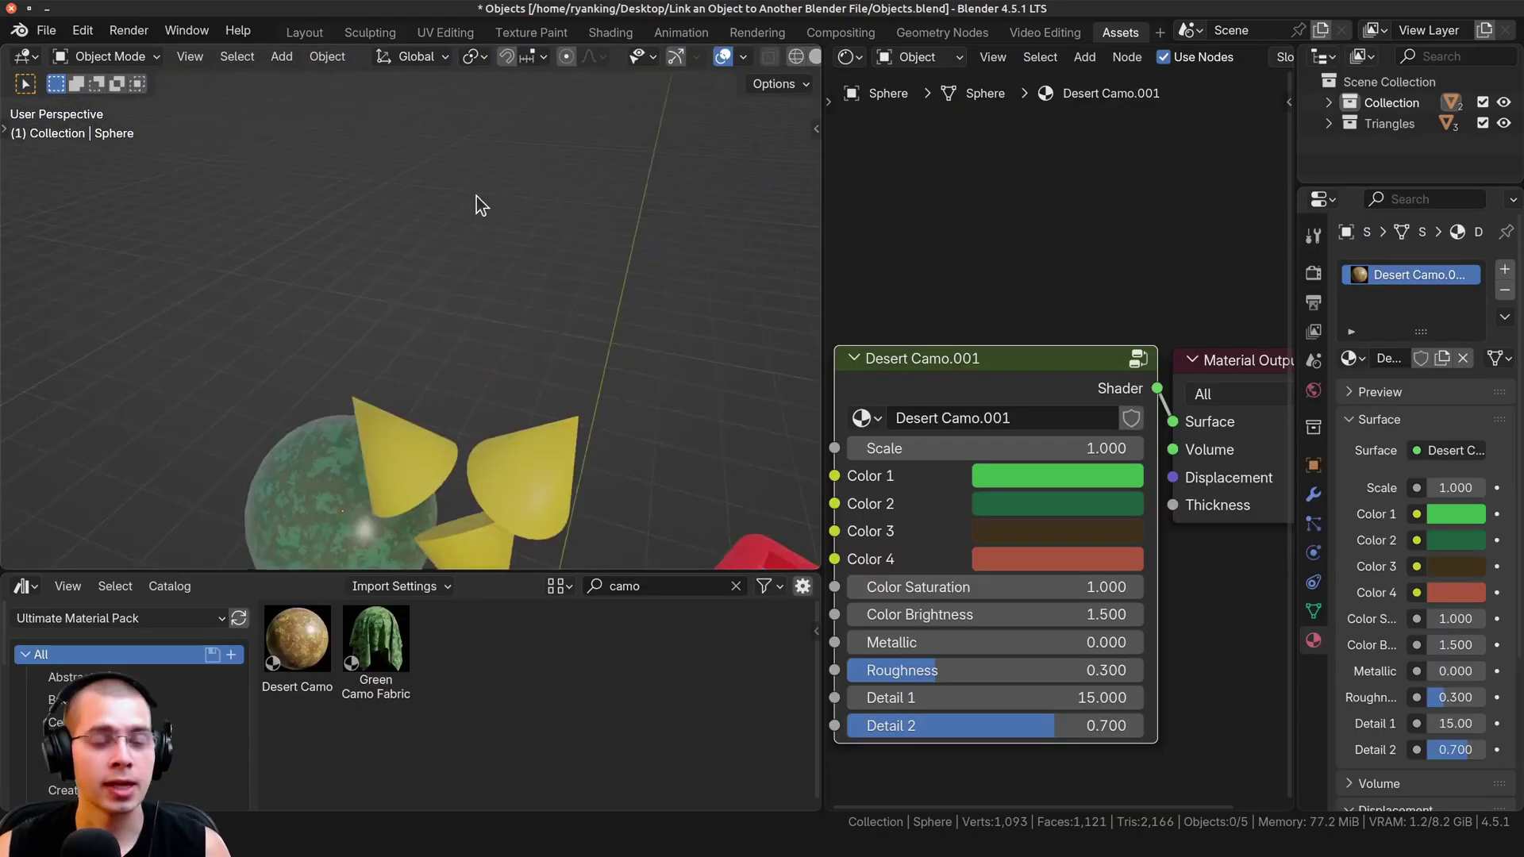
Step: Make the Triangles collection holding the yellow cones active in Objects.blend, then save and close the file
middle_drag(476, 197, 465, 182)
drag(465, 182, 698, 393)
click(1424, 126)
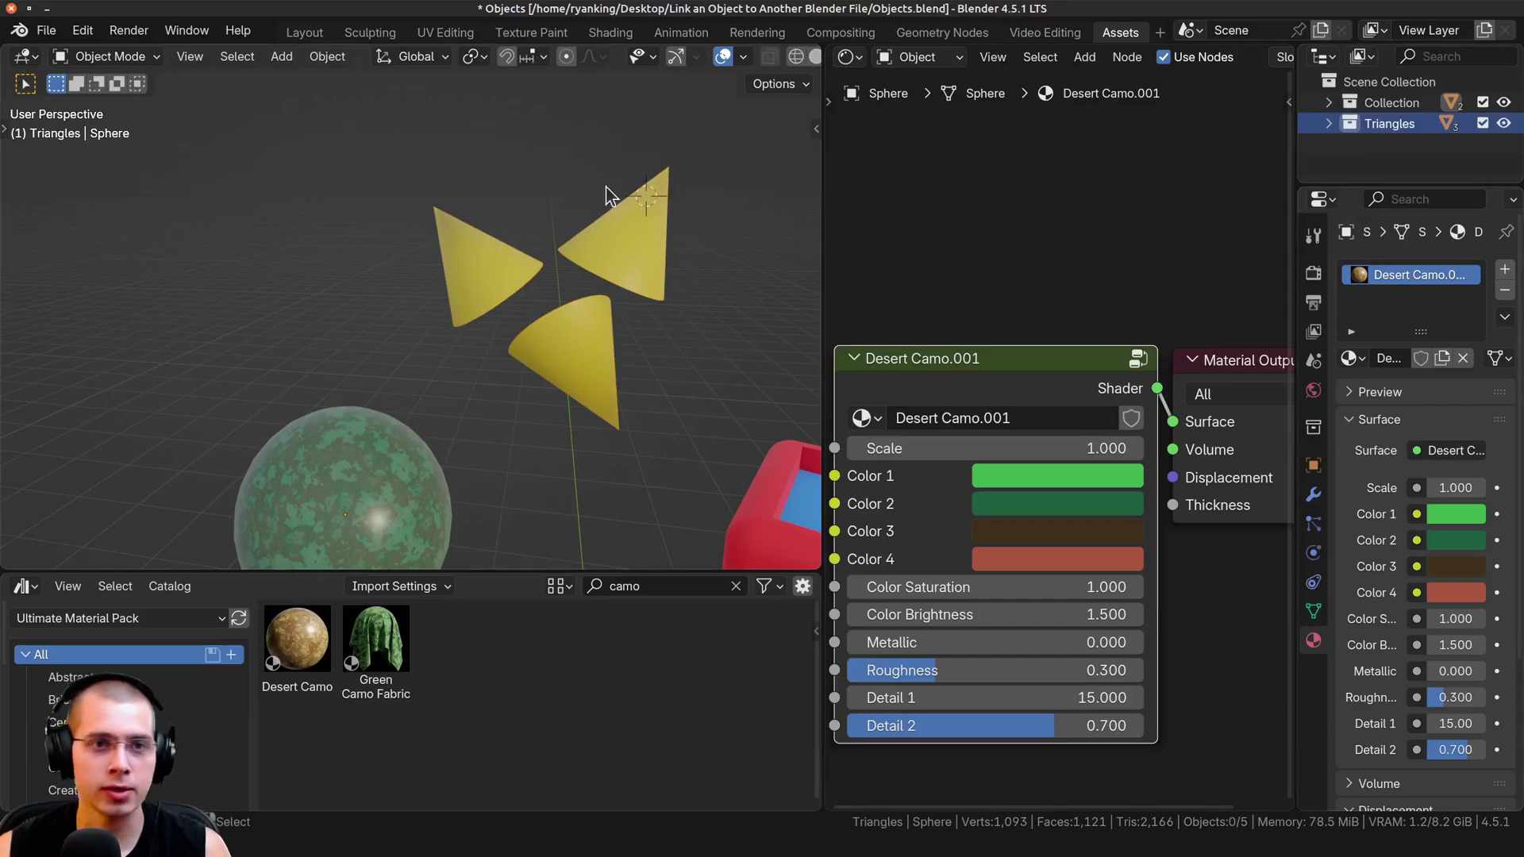
key(ctrl+s)
click(10, 8)
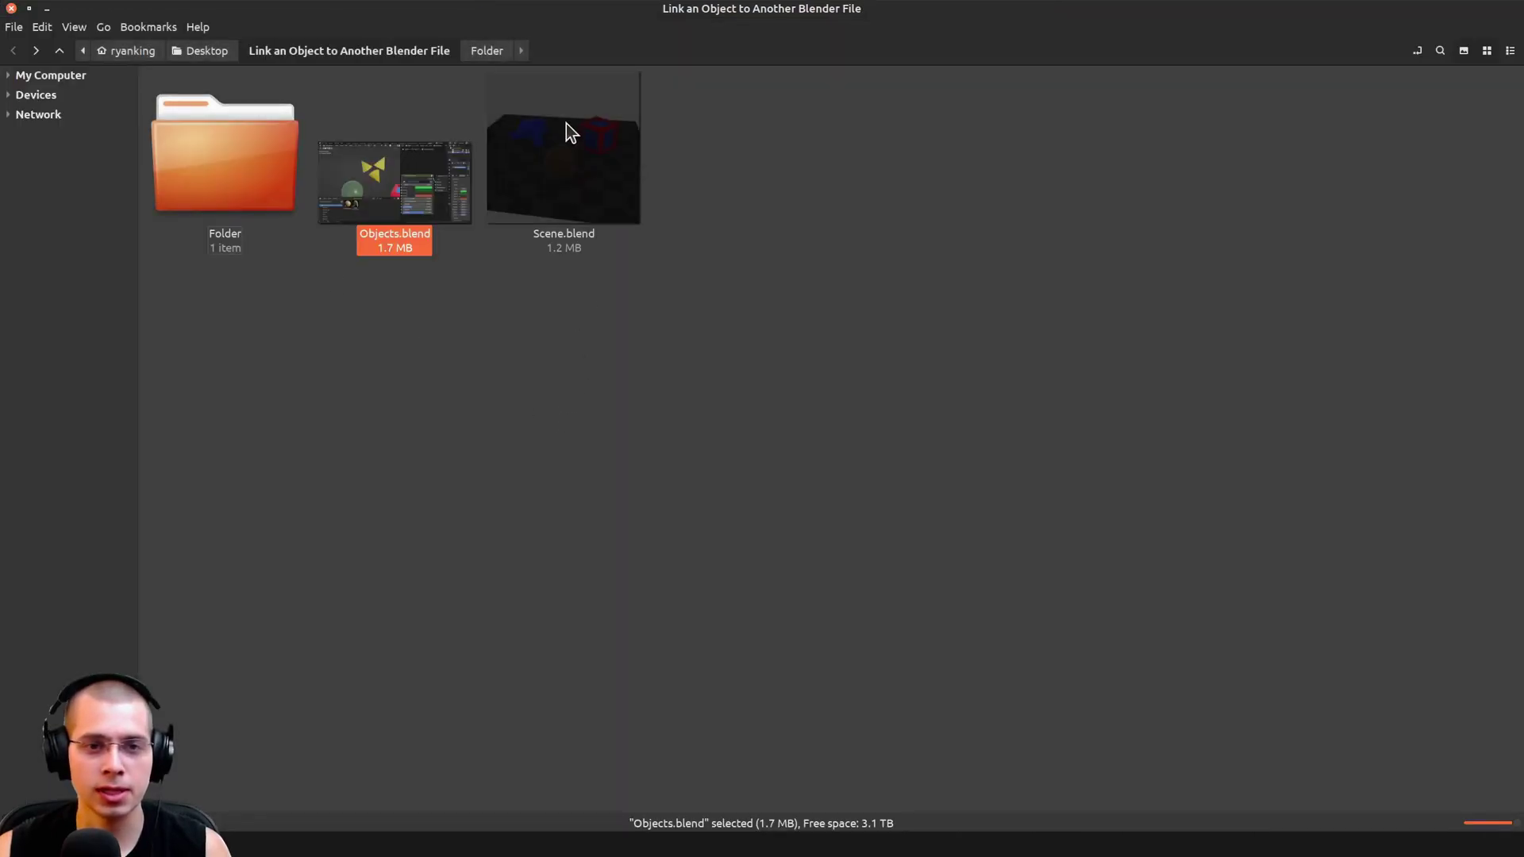
Step: Open Scene.blend and link the Triangles collection from Objects.blend into it
double_click(566, 173)
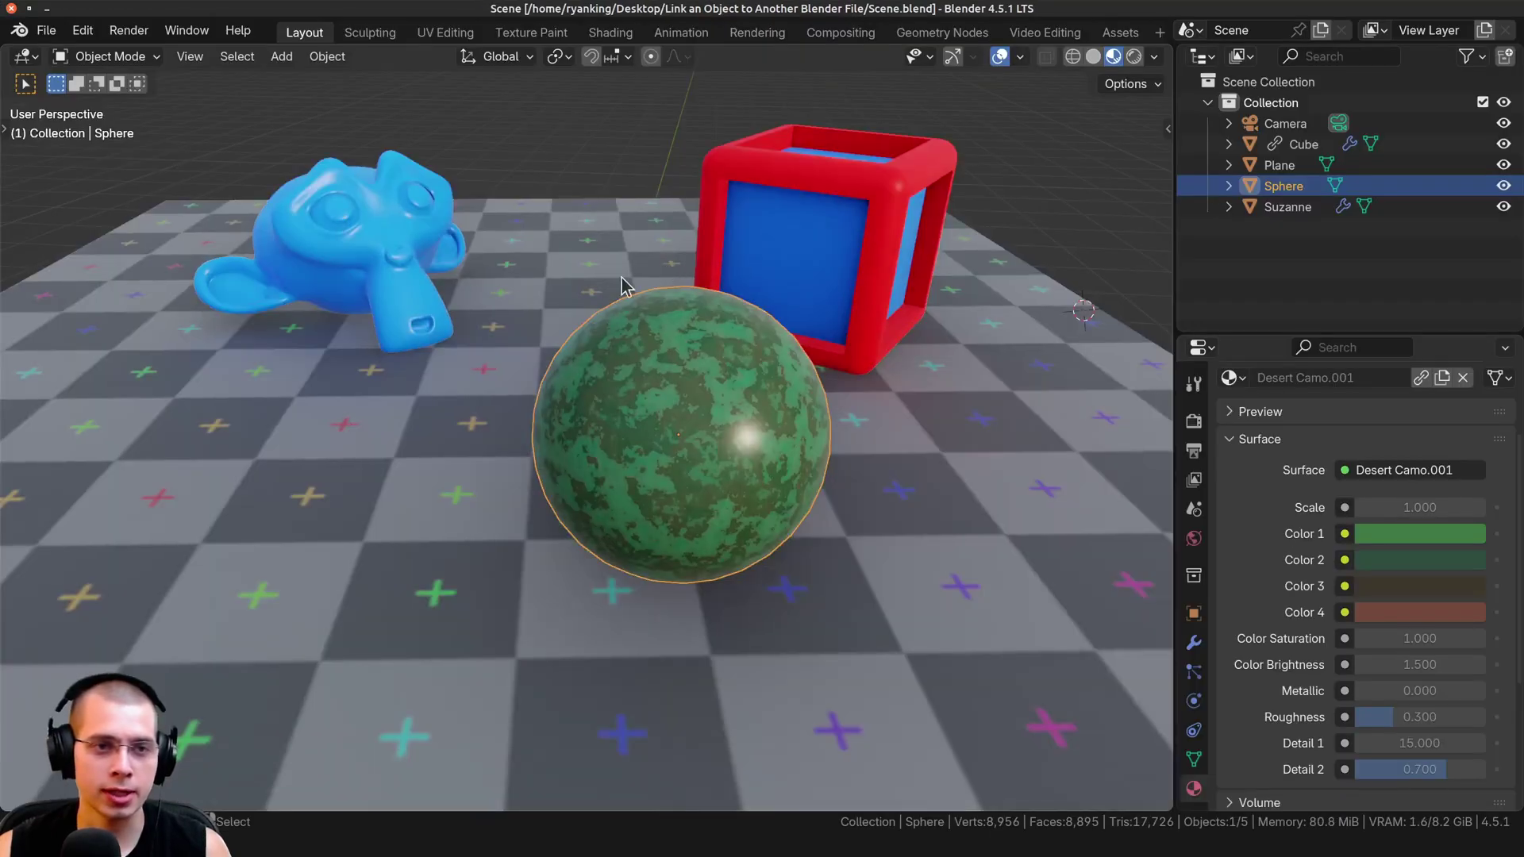
click(46, 32)
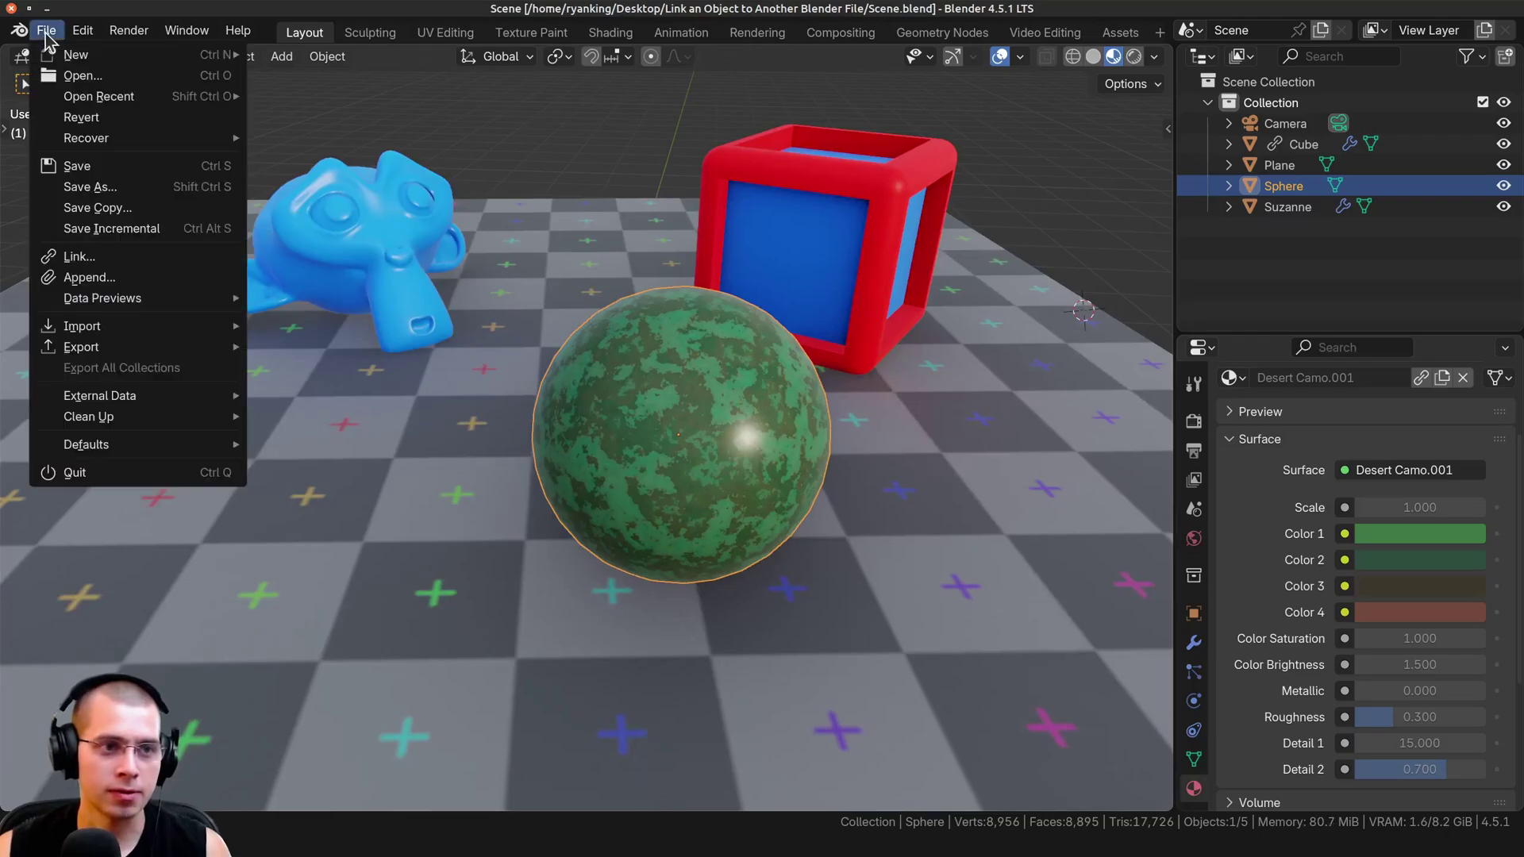
click(94, 257)
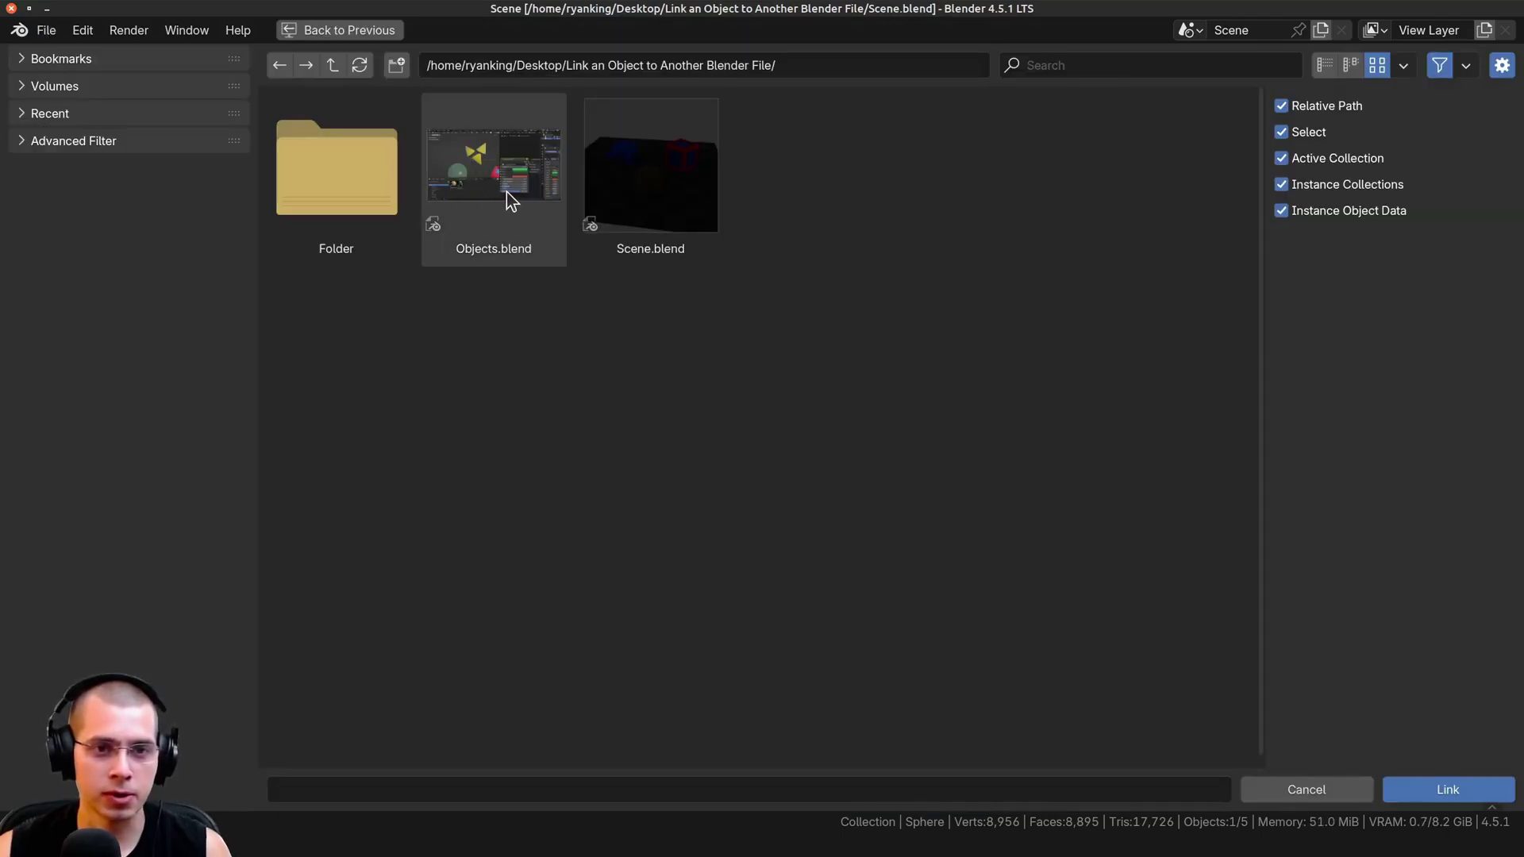
double_click(504, 195)
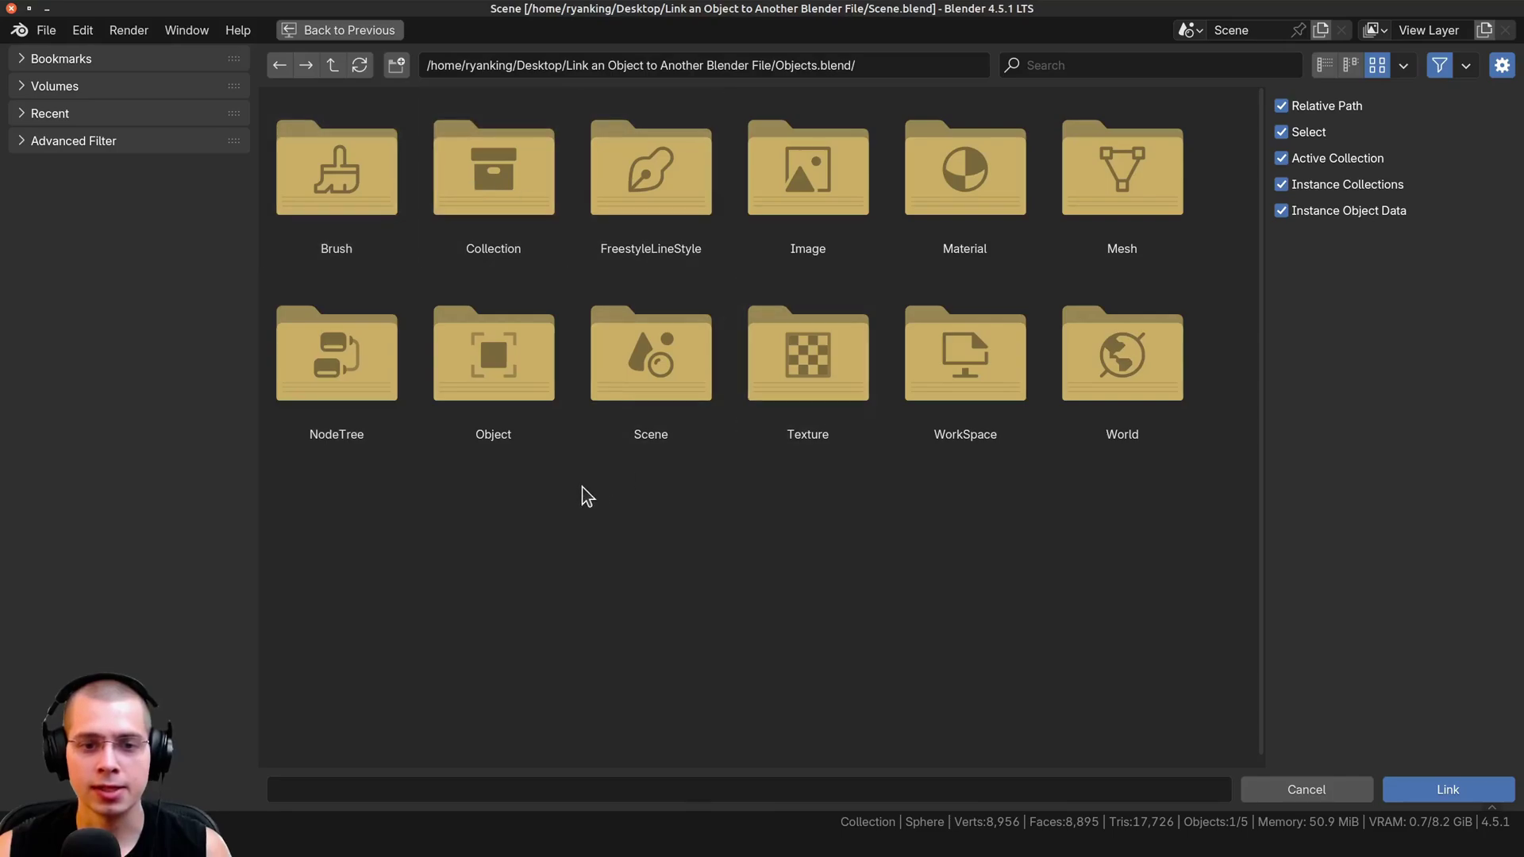
click(476, 217)
click(478, 188)
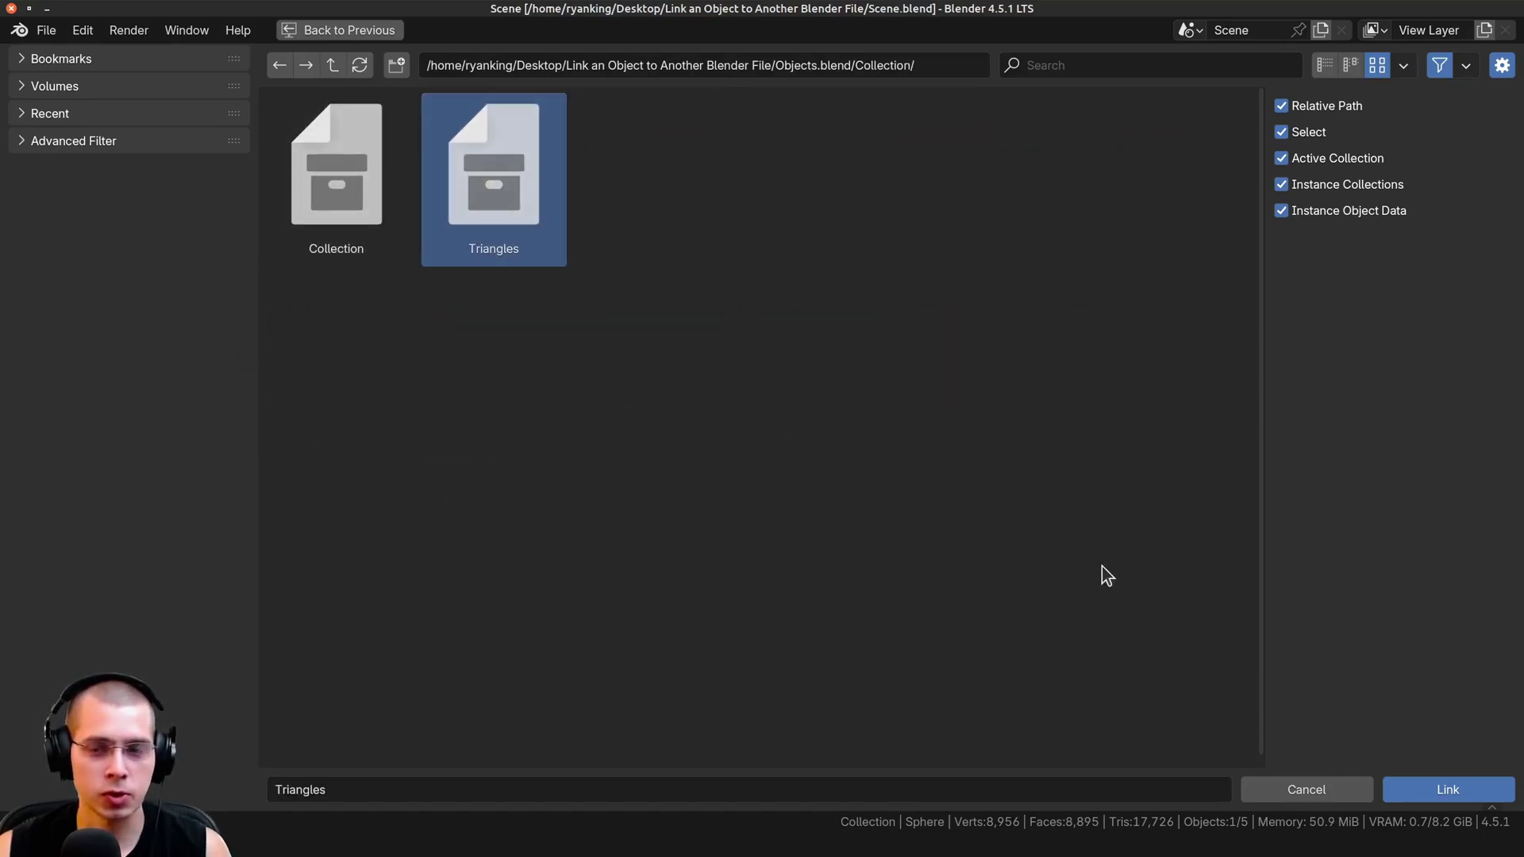
click(1421, 790)
Step: Try rotating and scaling the linked Triangles collection instance
scroll(776, 453, down, 2)
shift+middle_drag(776, 452, 599, 503)
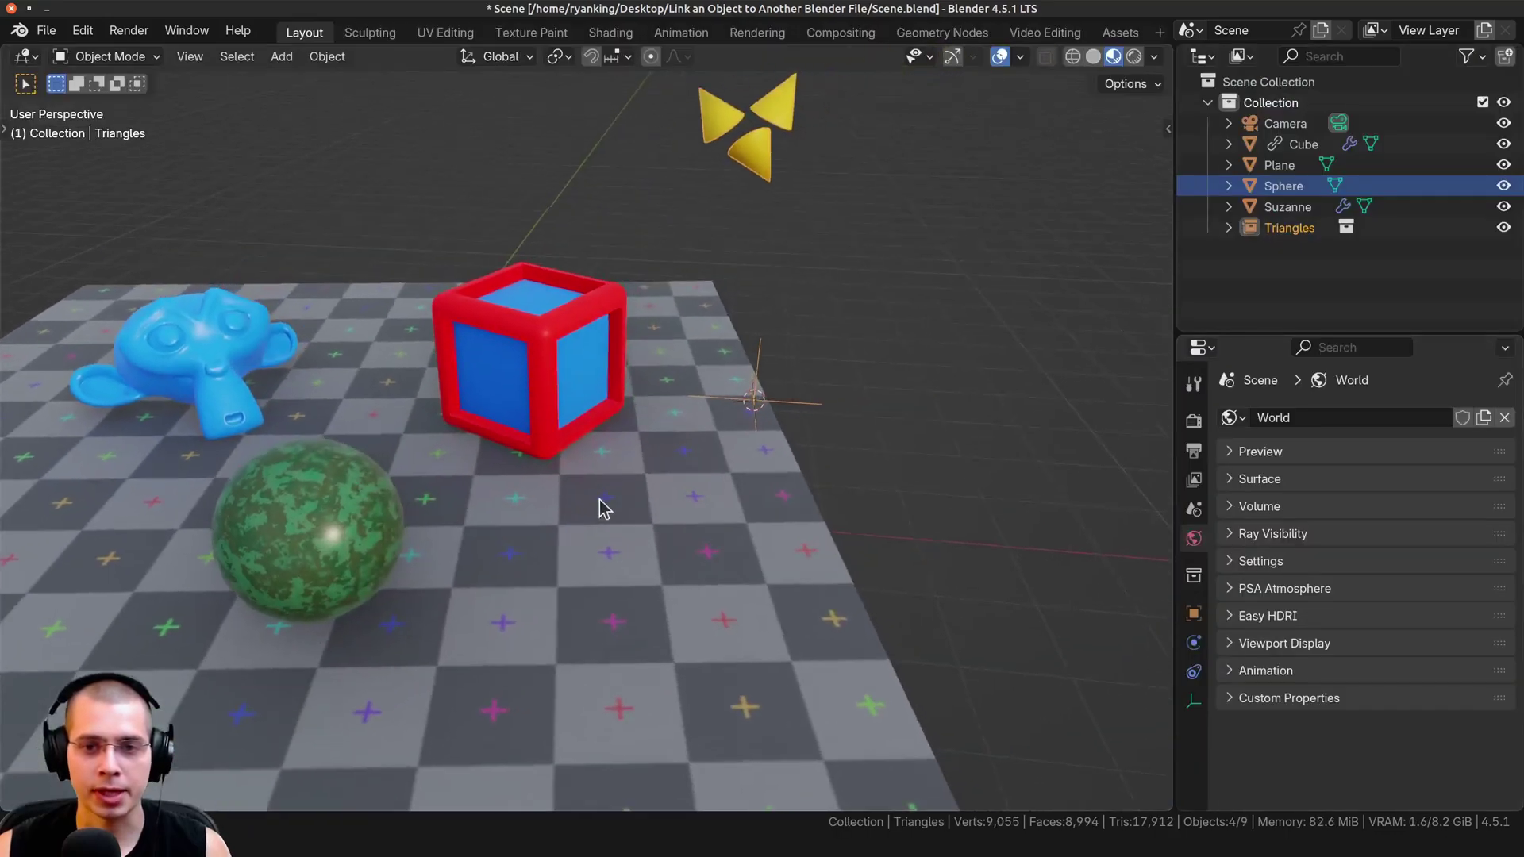
shift+middle_drag(700, 445, 666, 337)
key(r)
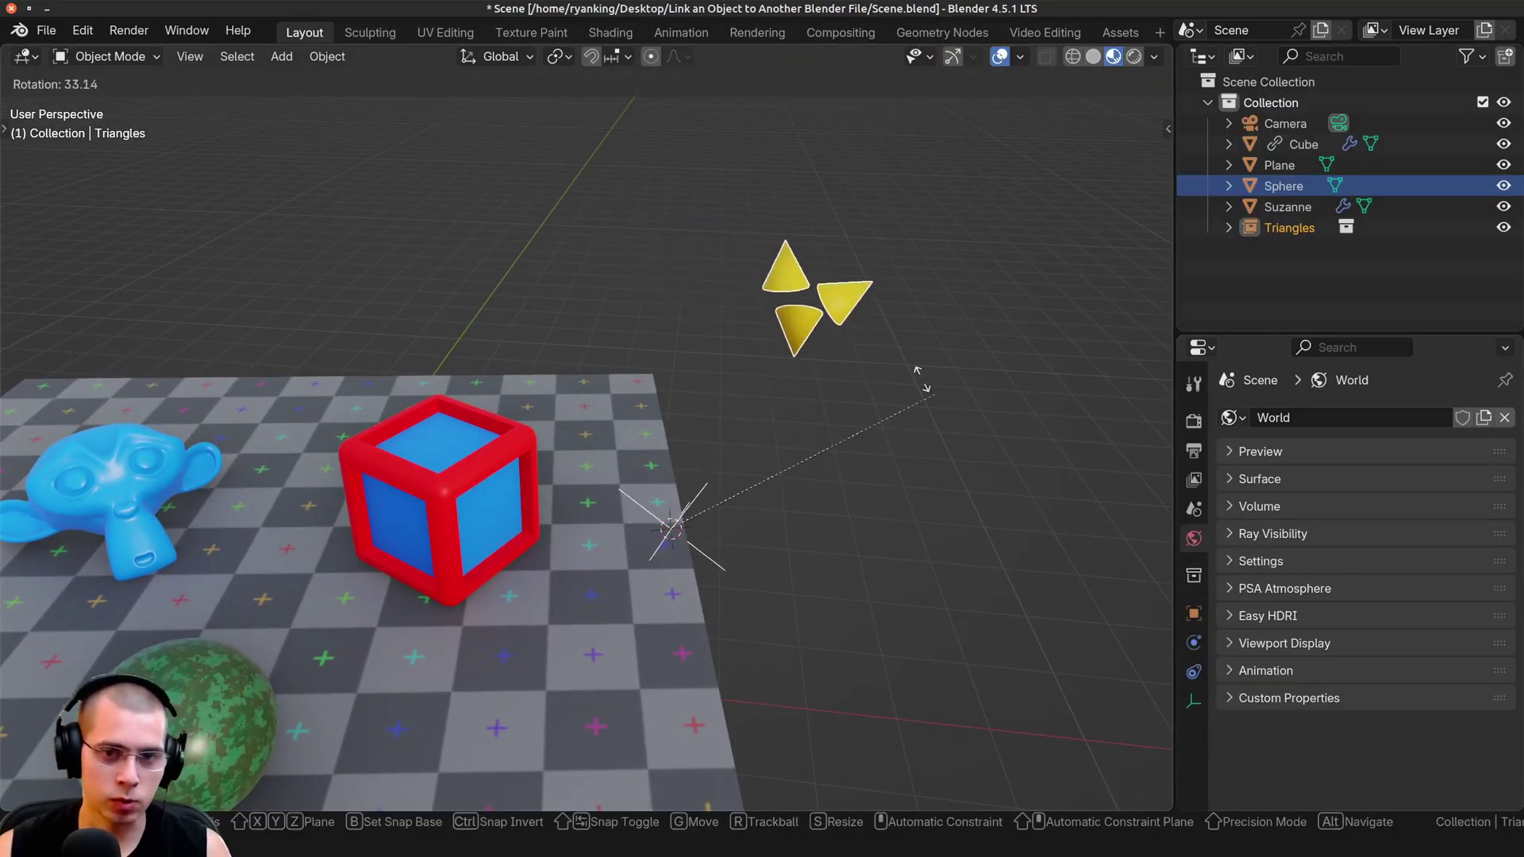
key(Escape)
key(s)
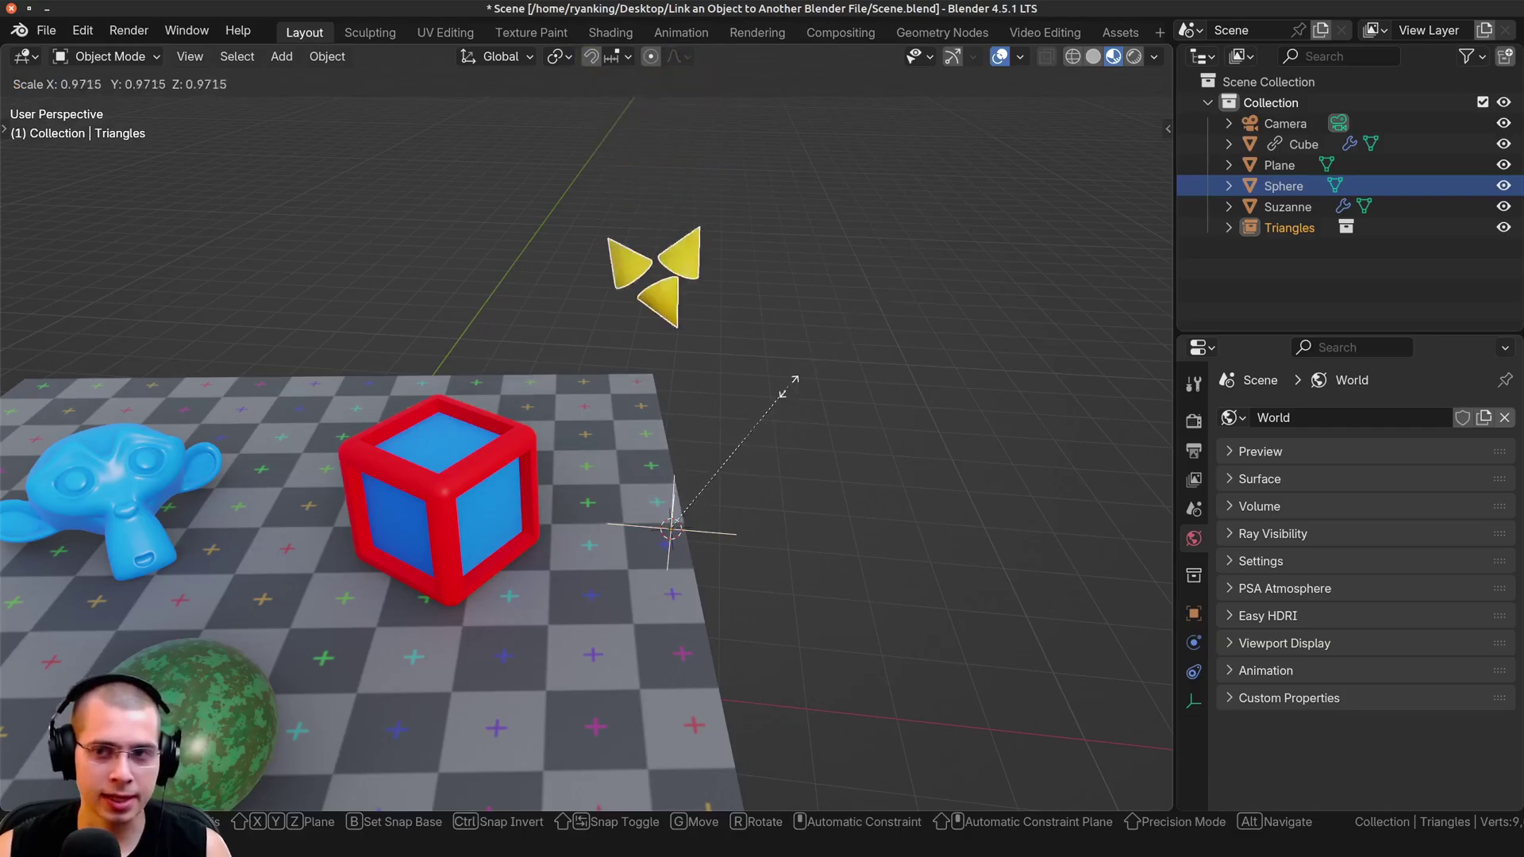
key(Escape)
Step: Widen the Outliner, expand the Triangles instance and select the linked Triangles collection inside it
click(1229, 227)
drag(1175, 211, 1112, 210)
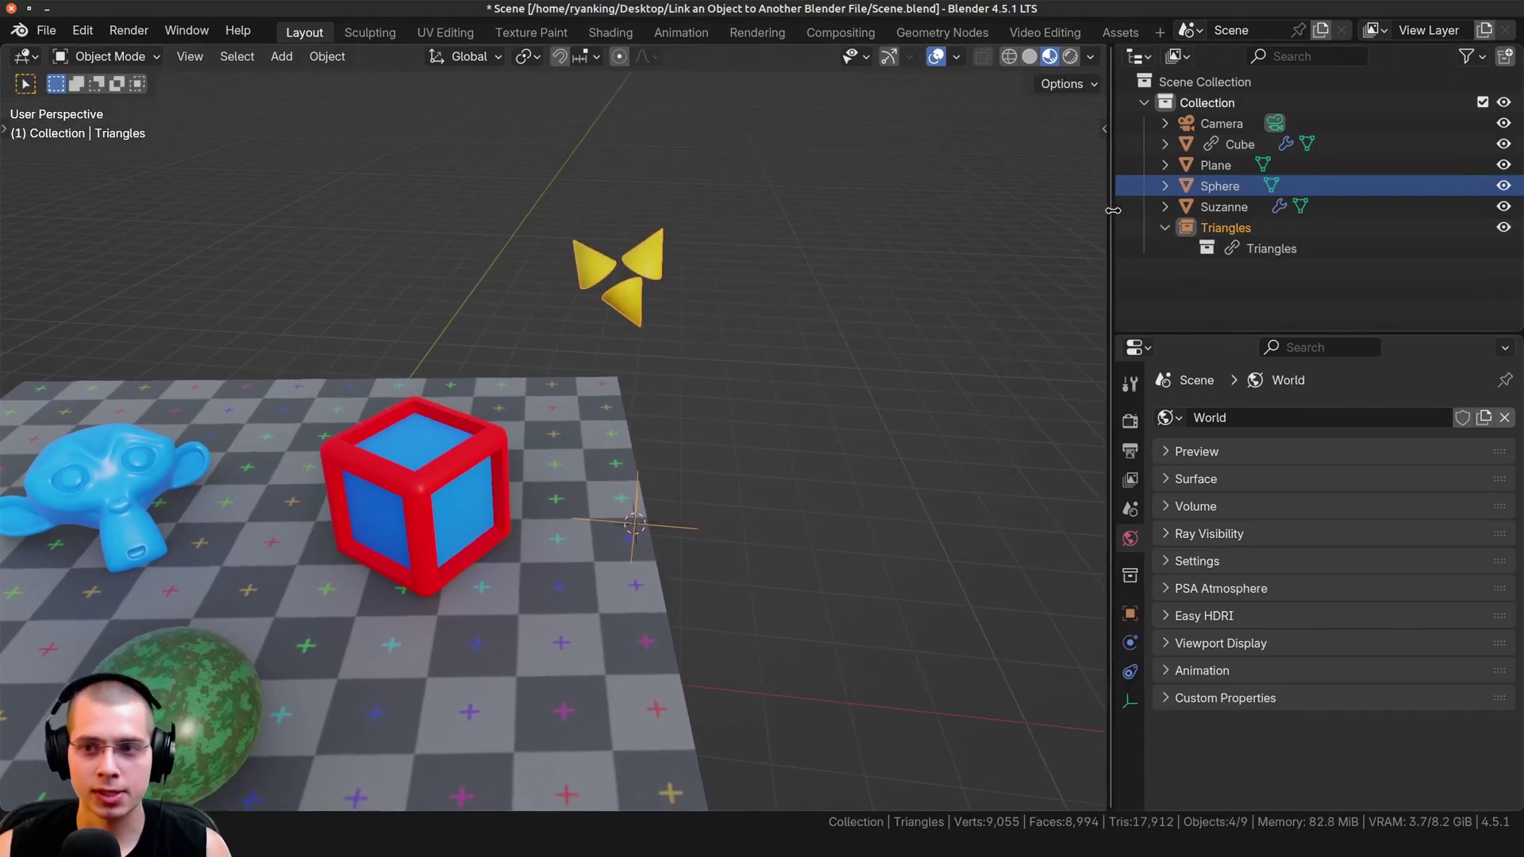
click(1203, 233)
click(1230, 250)
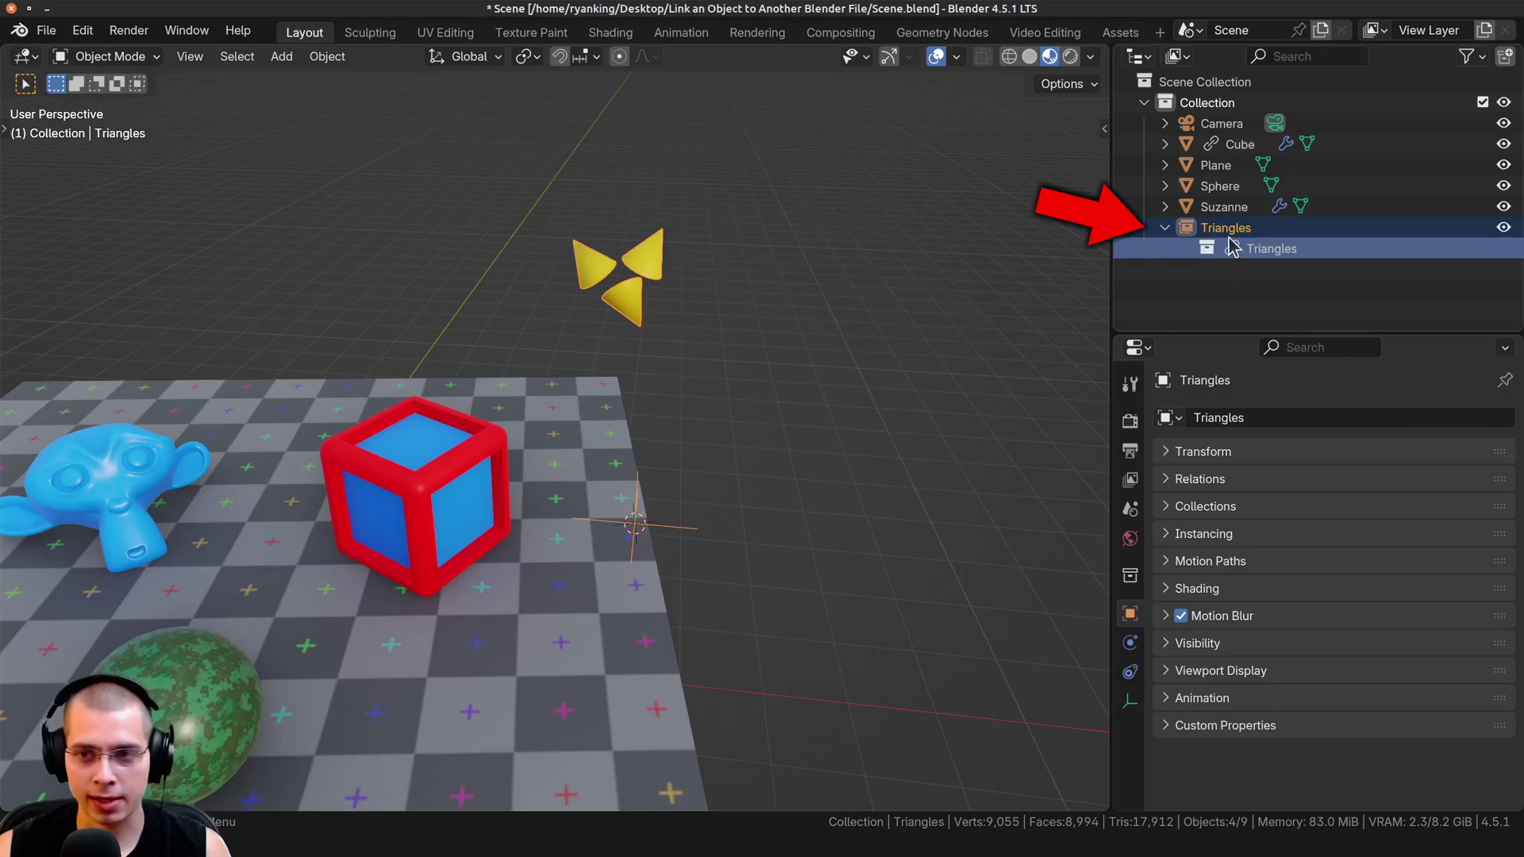
Step: Try moving the linked Triangles collection instance above the checkered plane as a single unit
middle_drag(456, 354, 537, 354)
shift+middle_drag(666, 285, 476, 367)
scroll(413, 378, up, 3)
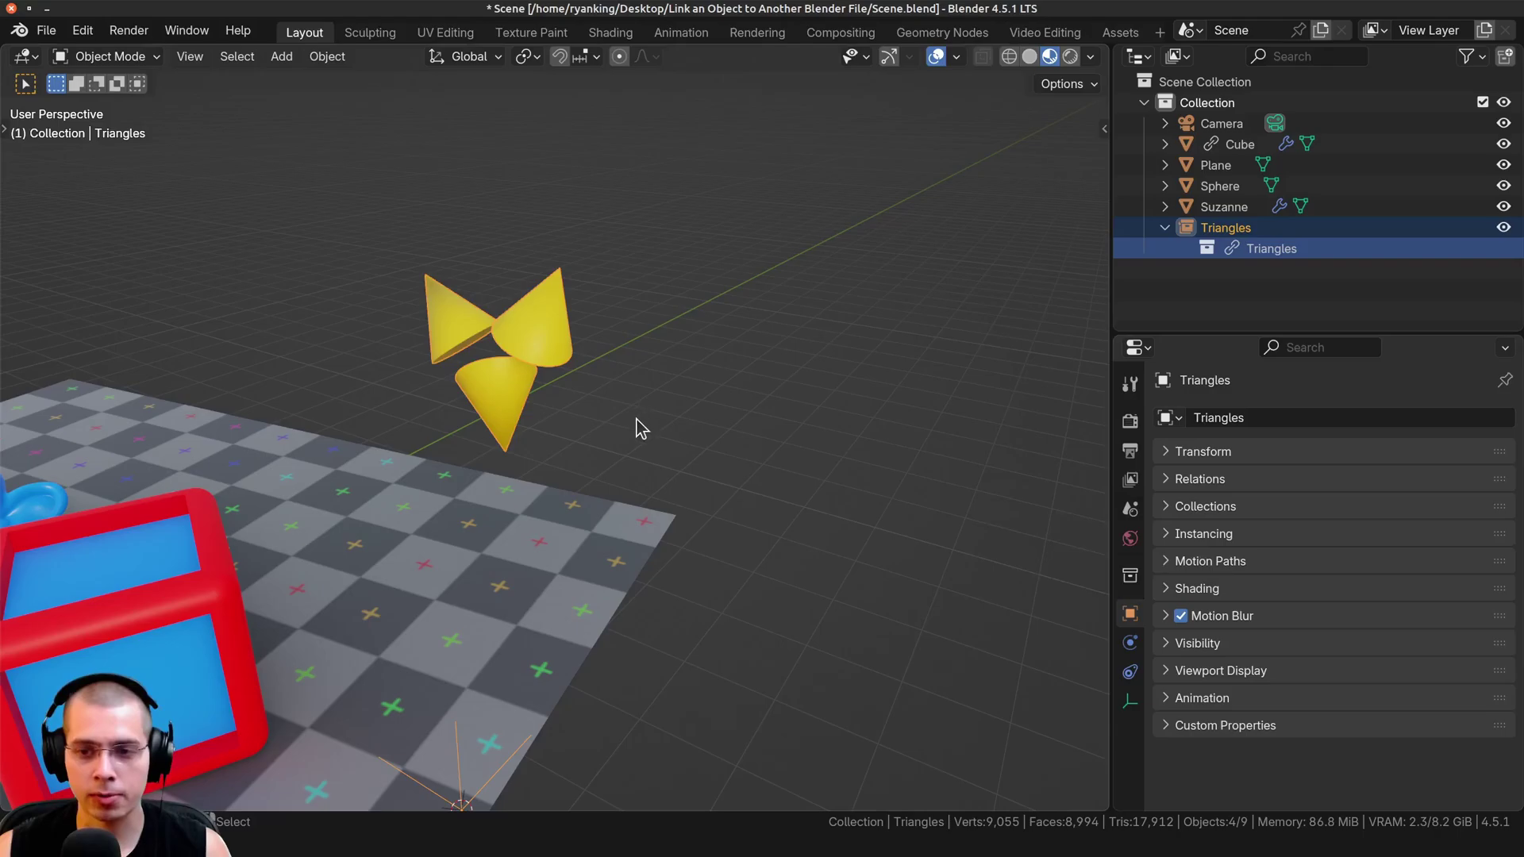
middle_drag(715, 354, 802, 329)
middle_drag(606, 248, 699, 210)
shift+middle_drag(715, 278, 545, 446)
scroll(547, 442, down, 3)
key(g)
right_click(544, 394)
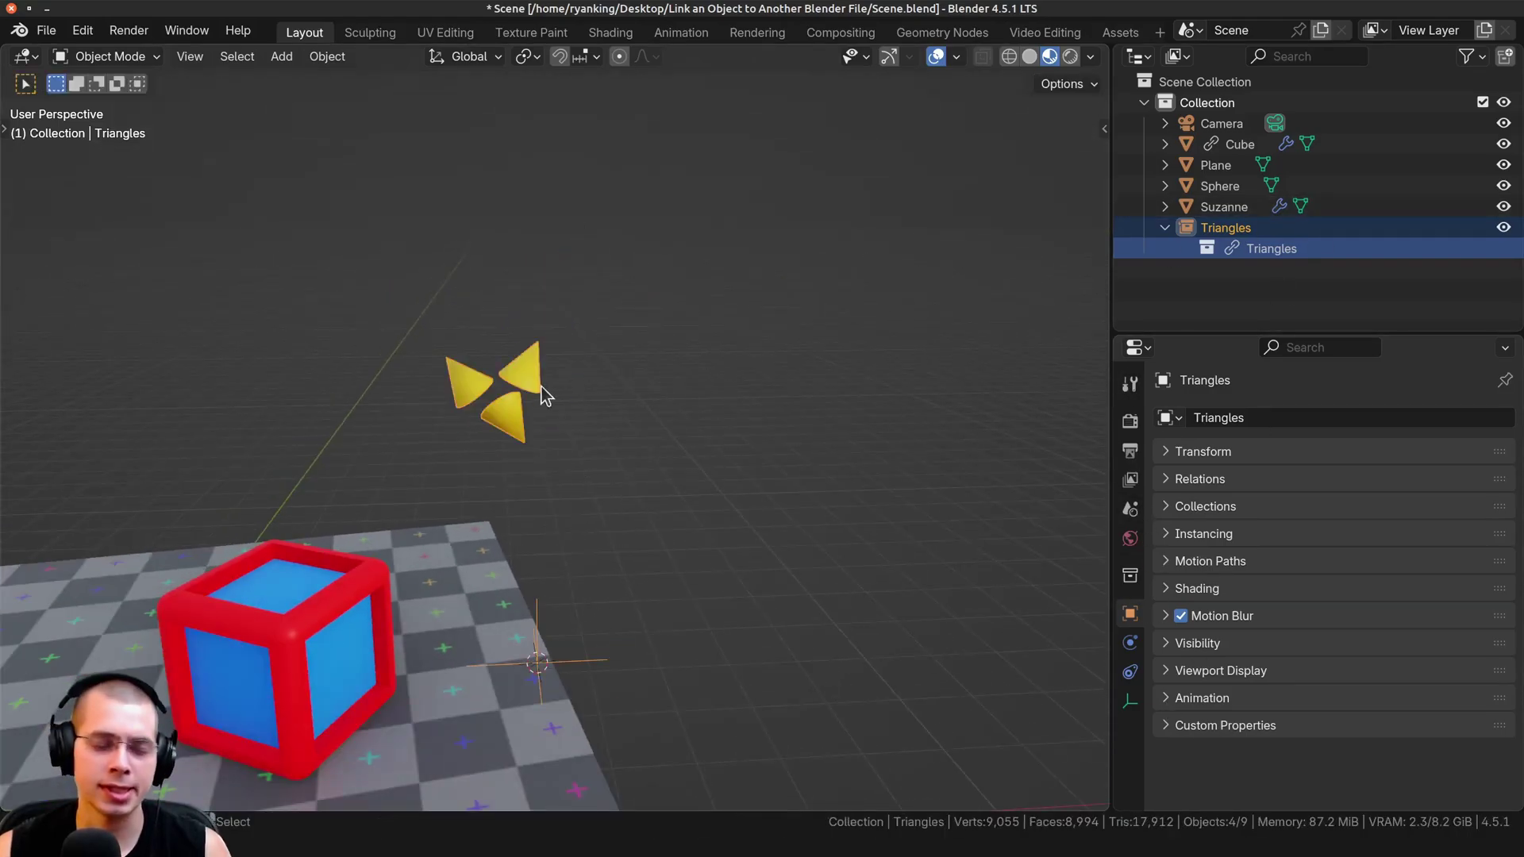
key(g)
right_click(544, 354)
middle_drag(573, 349, 673, 300)
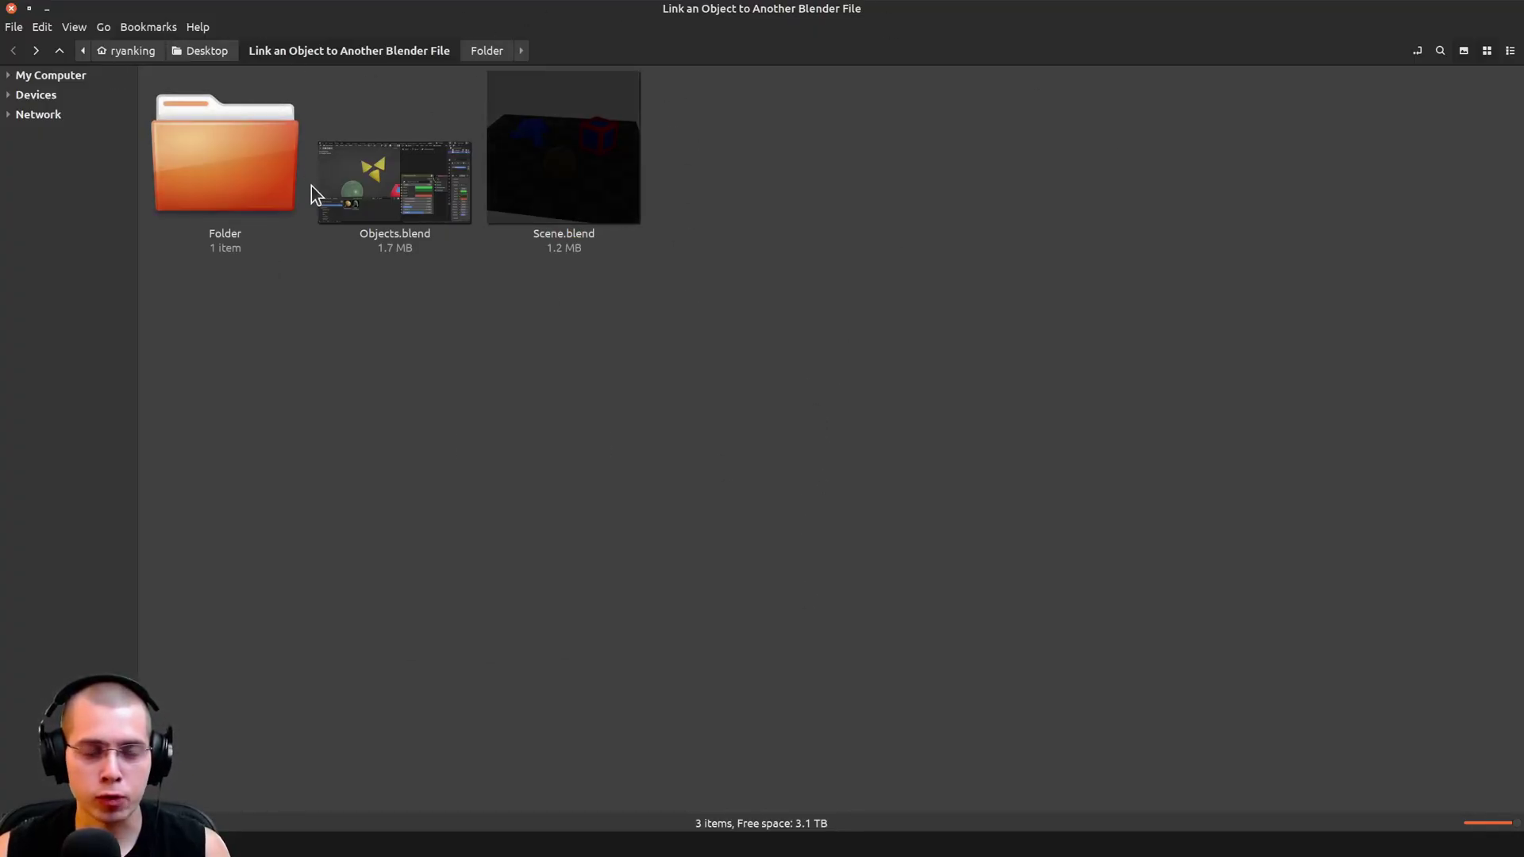
Step: Move Objects.blend into the subfolder named Folder and open Scene.blend
drag(396, 174, 218, 131)
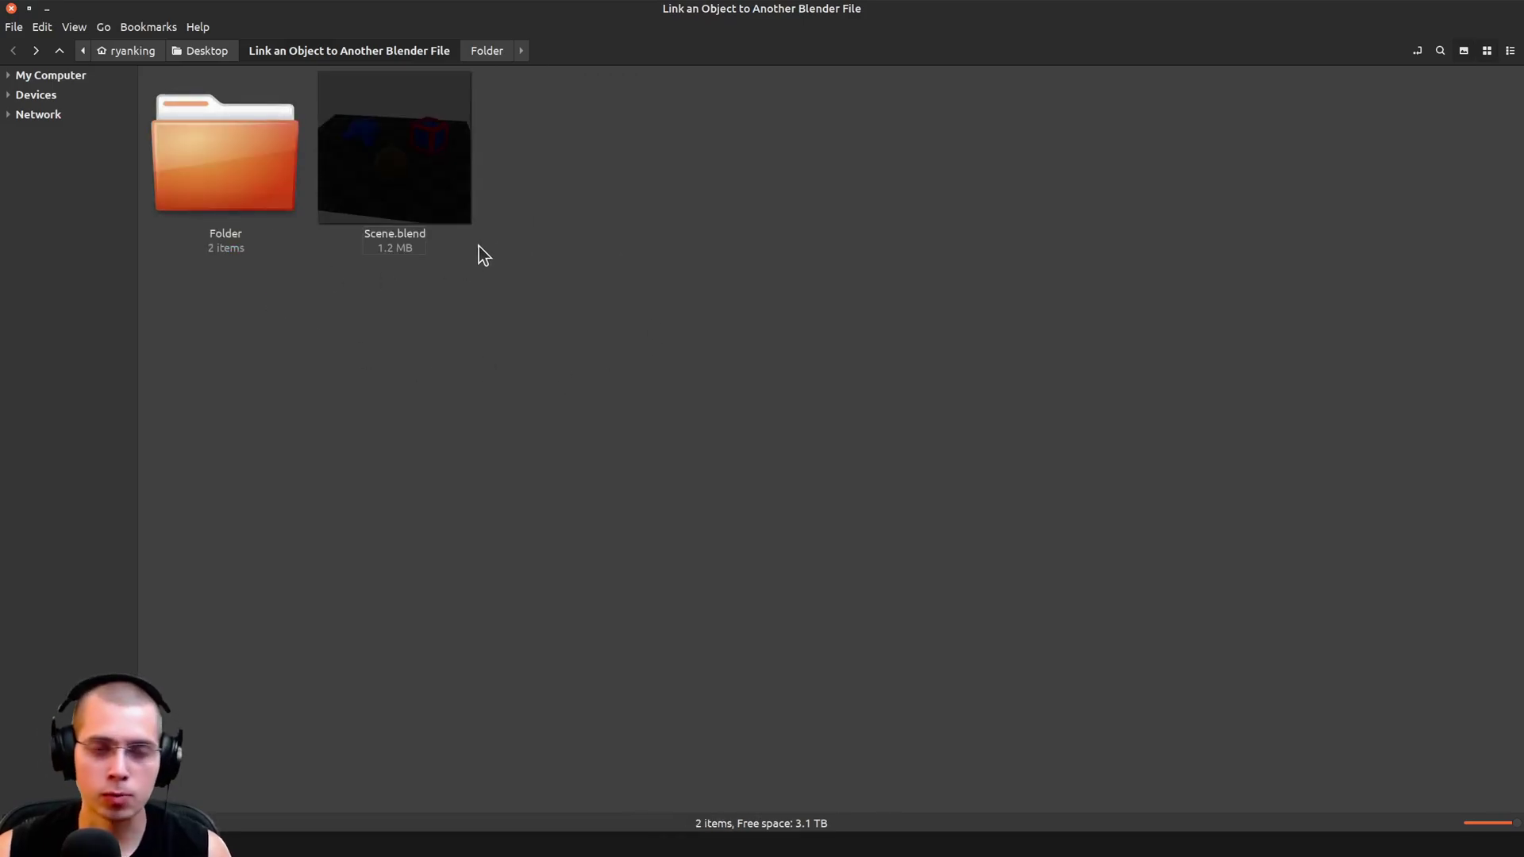
double_click(399, 135)
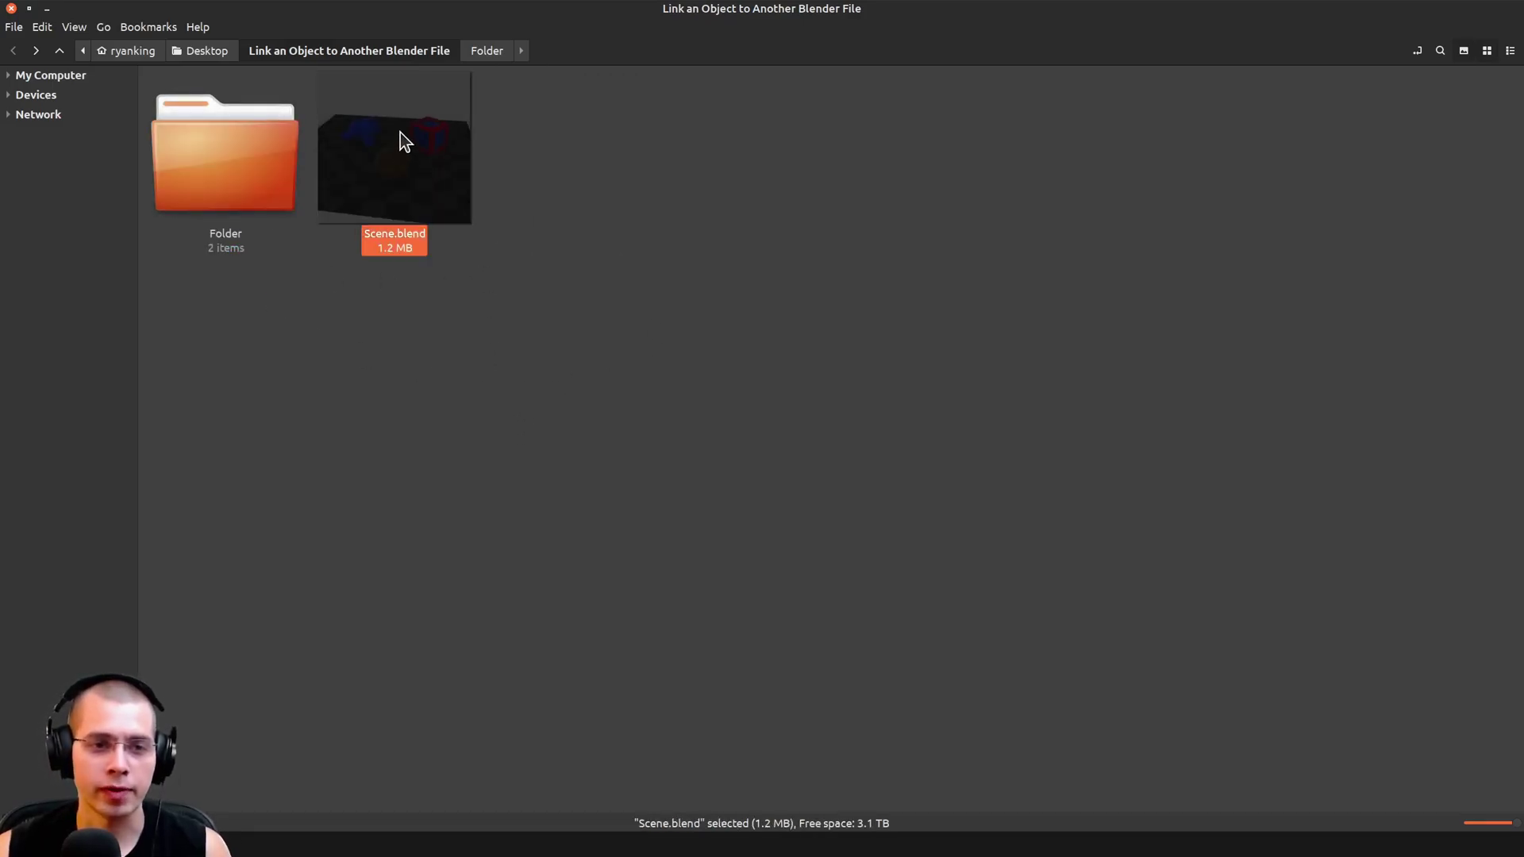
Step: Examine how the linked Cube and the sphere's Desert Camo.001 material appear with Objects.blend in its new location
scroll(660, 497, down, 7)
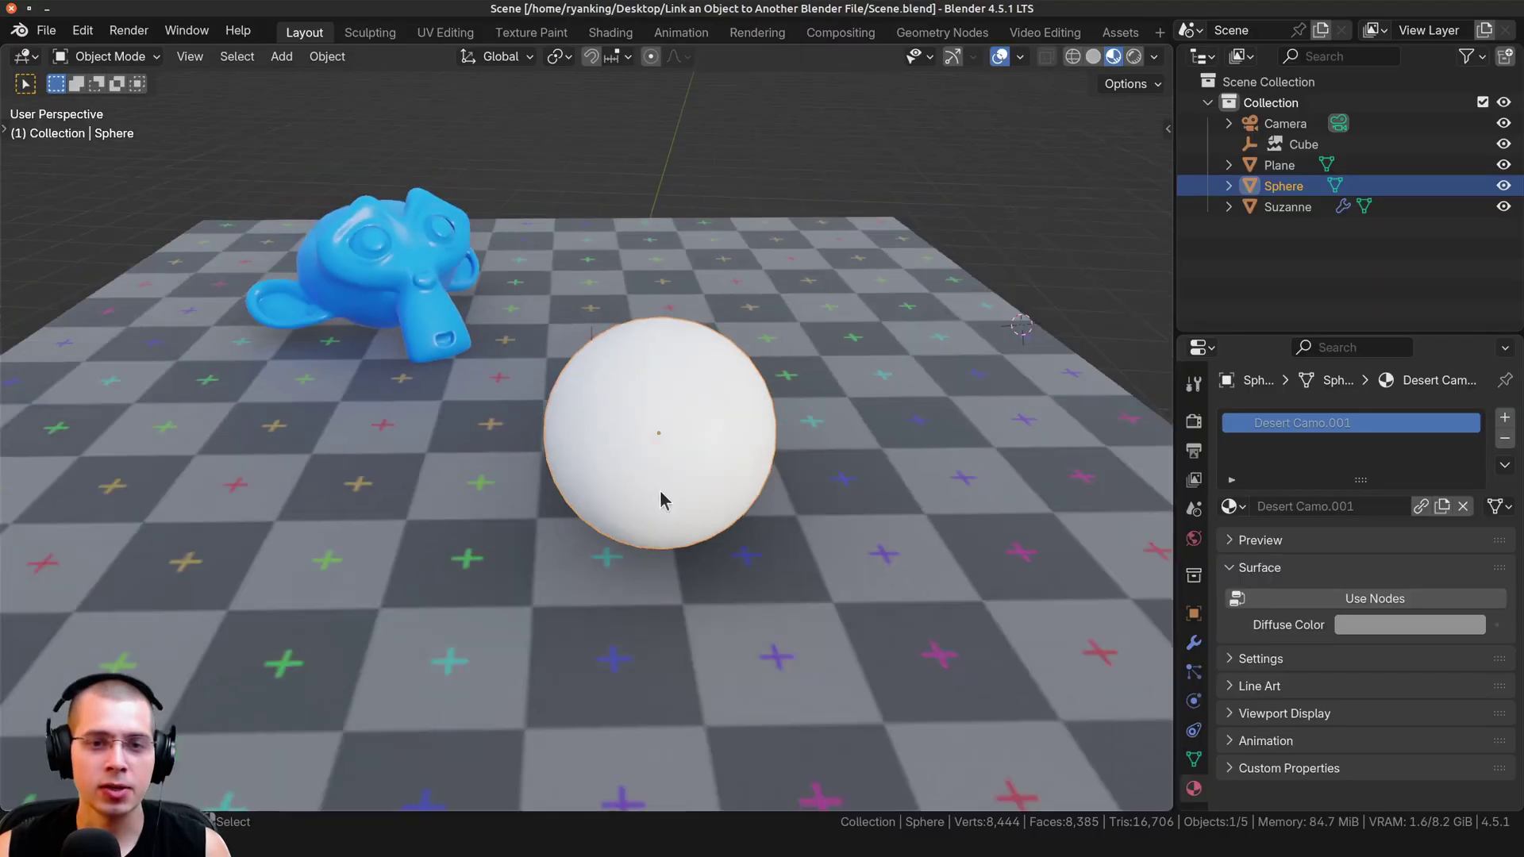
middle_drag(615, 468, 510, 488)
scroll(510, 488, up, 3)
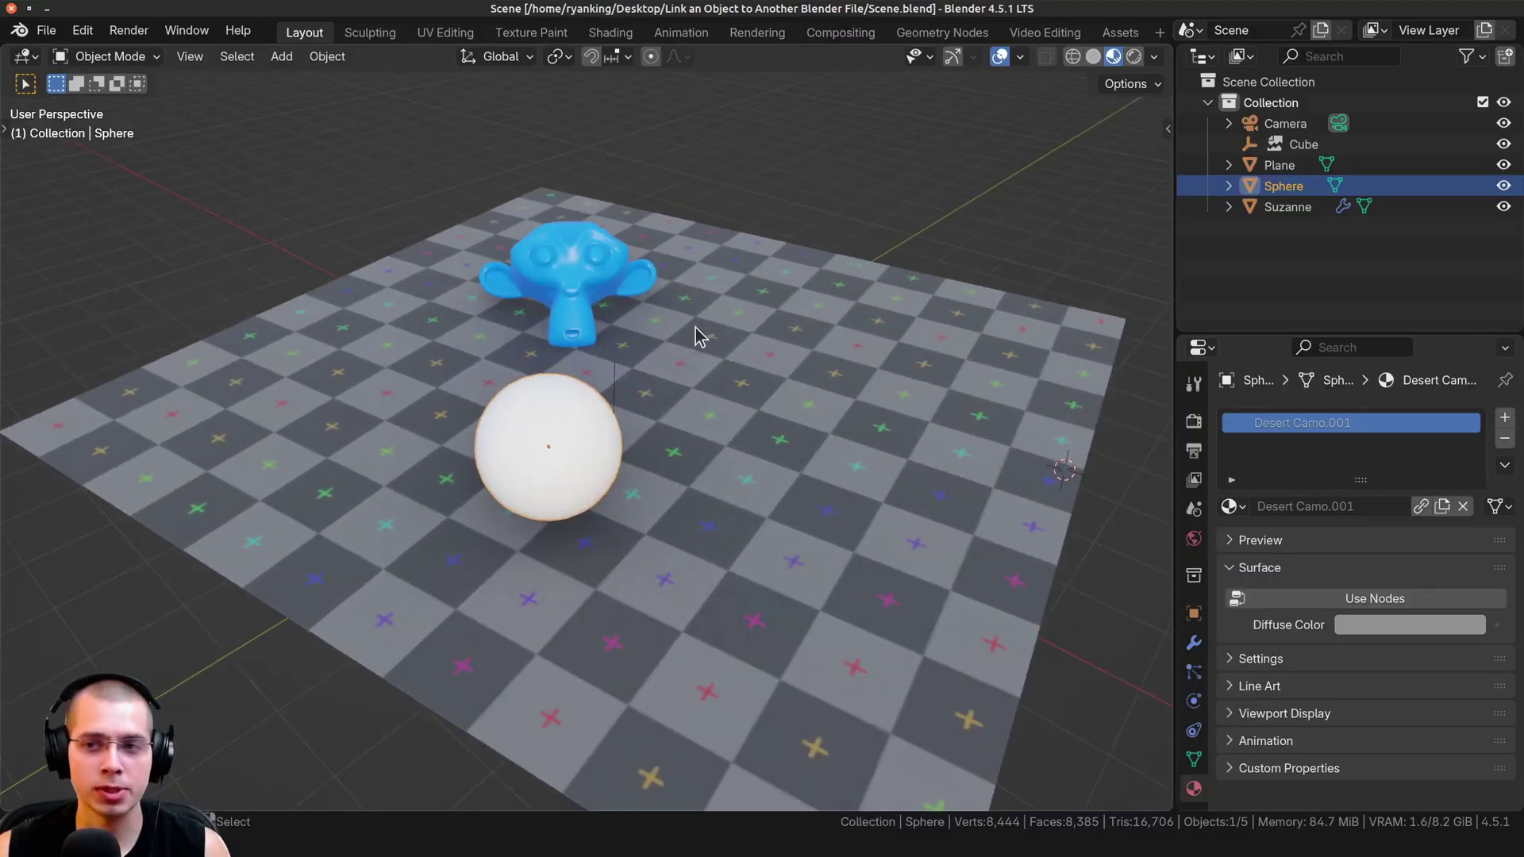
middle_drag(696, 337, 508, 485)
scroll(516, 492, up, 3)
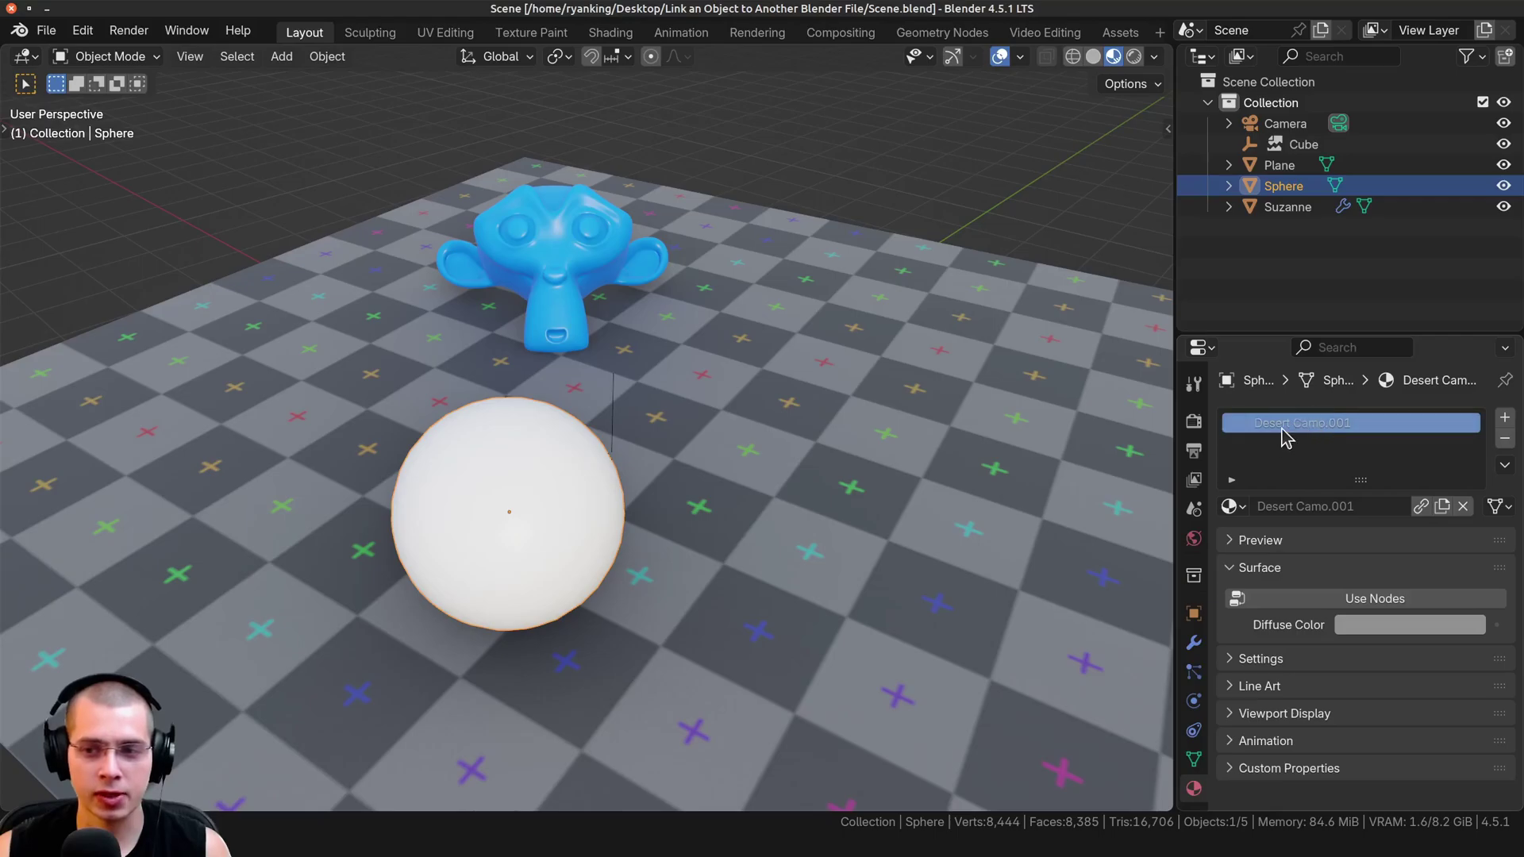
middle_drag(729, 535, 923, 475)
scroll(230, 460, down, 3)
shift+middle_drag(637, 429, 658, 408)
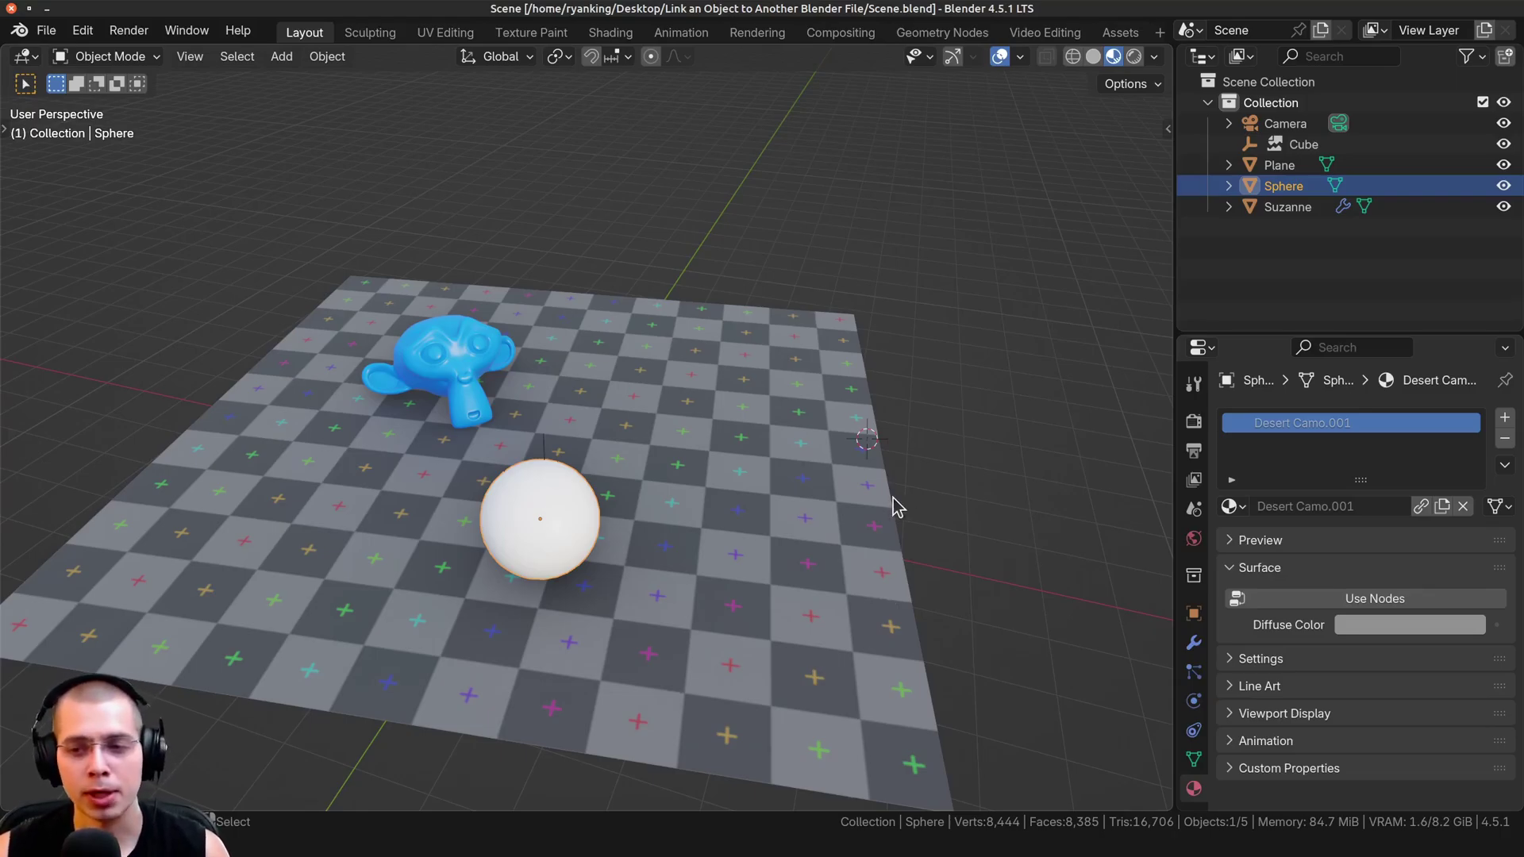
Step: Make the linked Cube local with the Selected Objects, Data and Materials option
scroll(861, 503, up, 3)
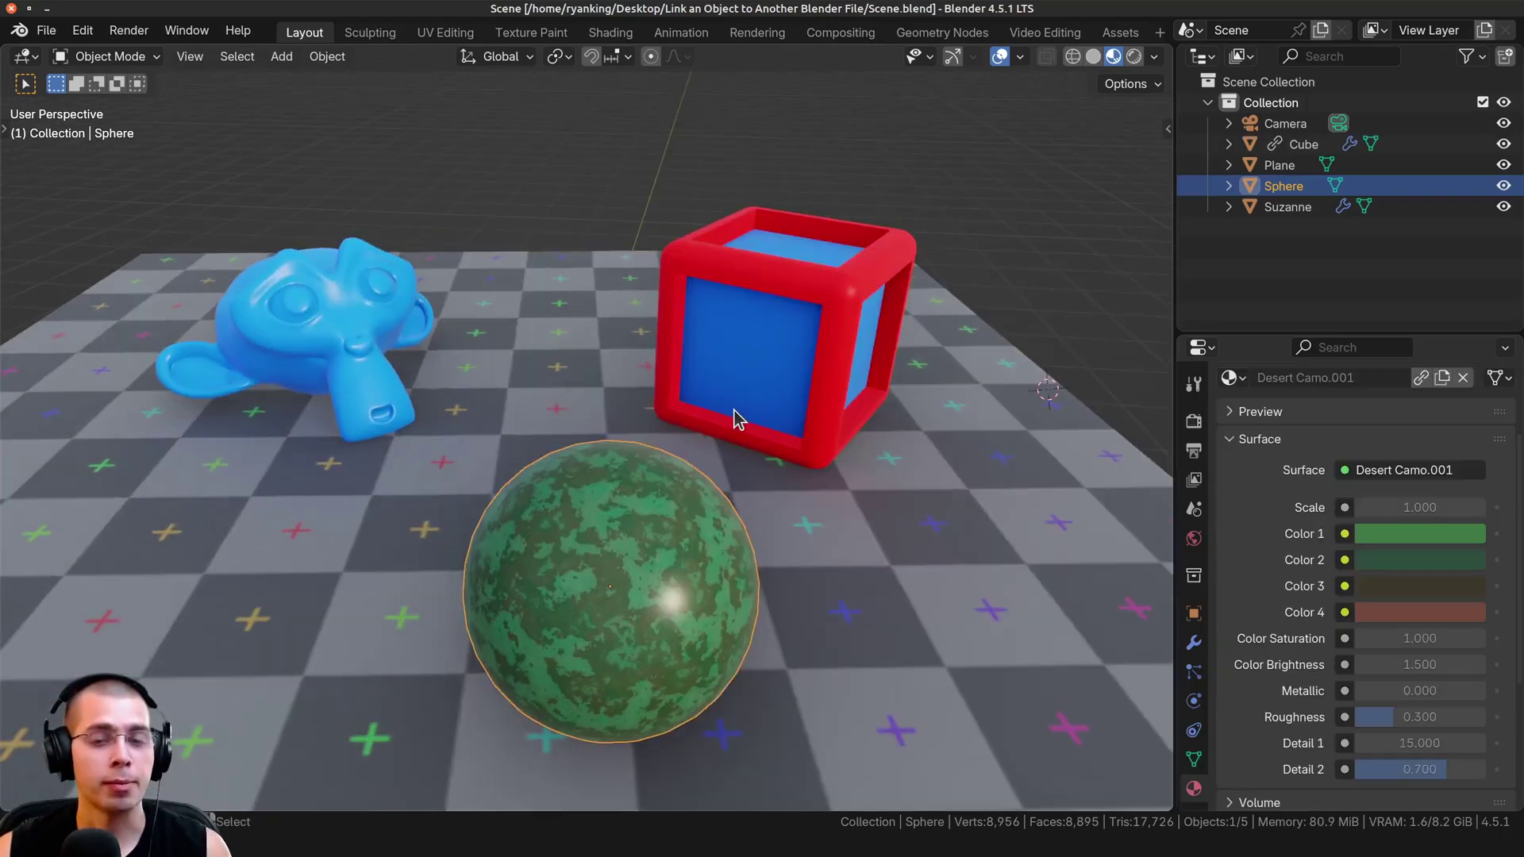
scroll(688, 449, up, 2)
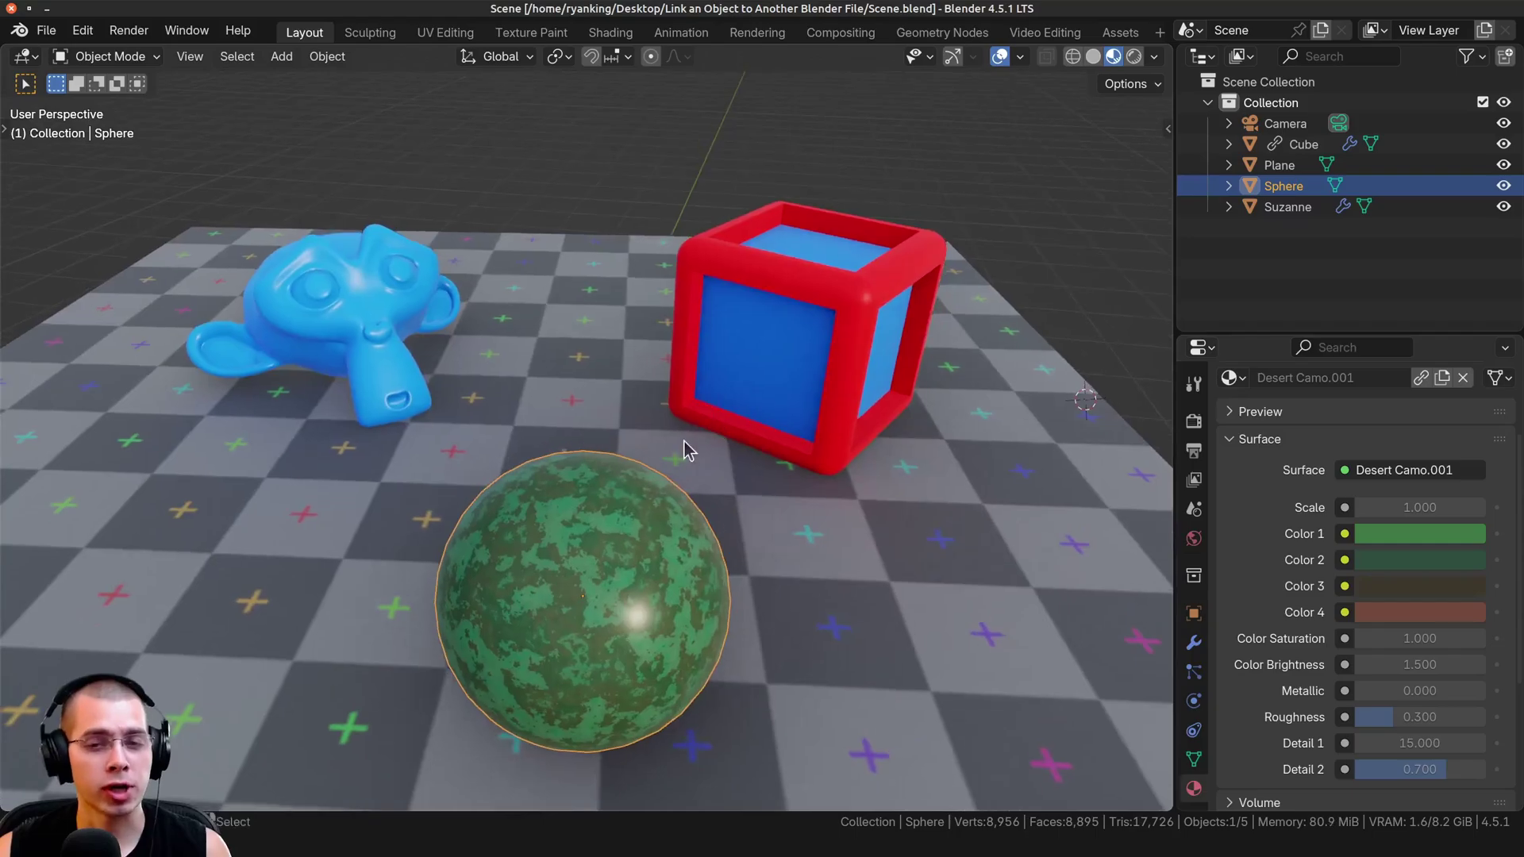
click(718, 398)
key(KP_Decimal)
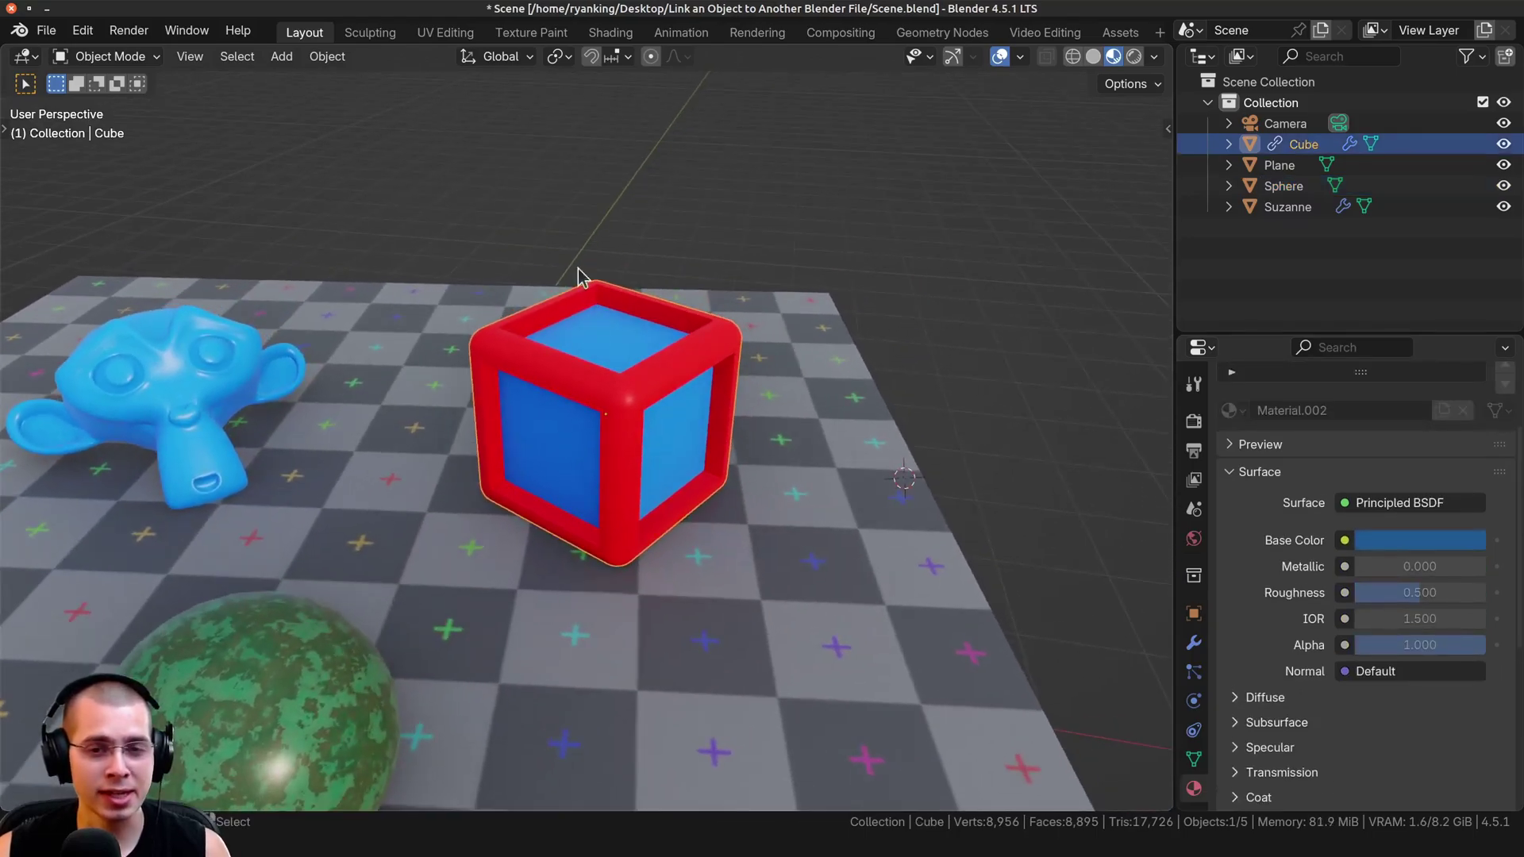
shift+middle_drag(521, 406, 415, 198)
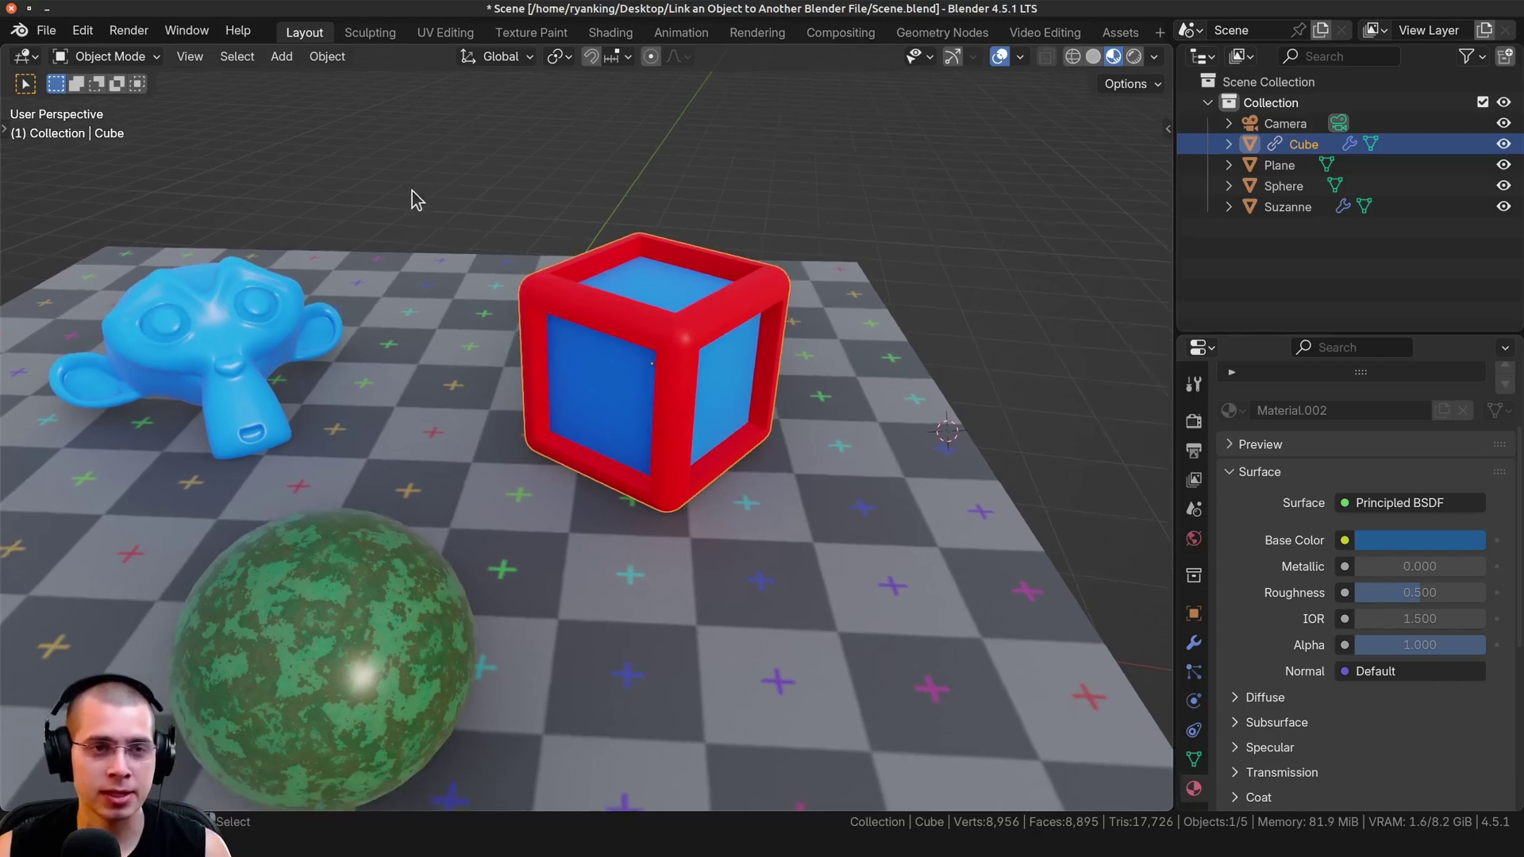
click(327, 56)
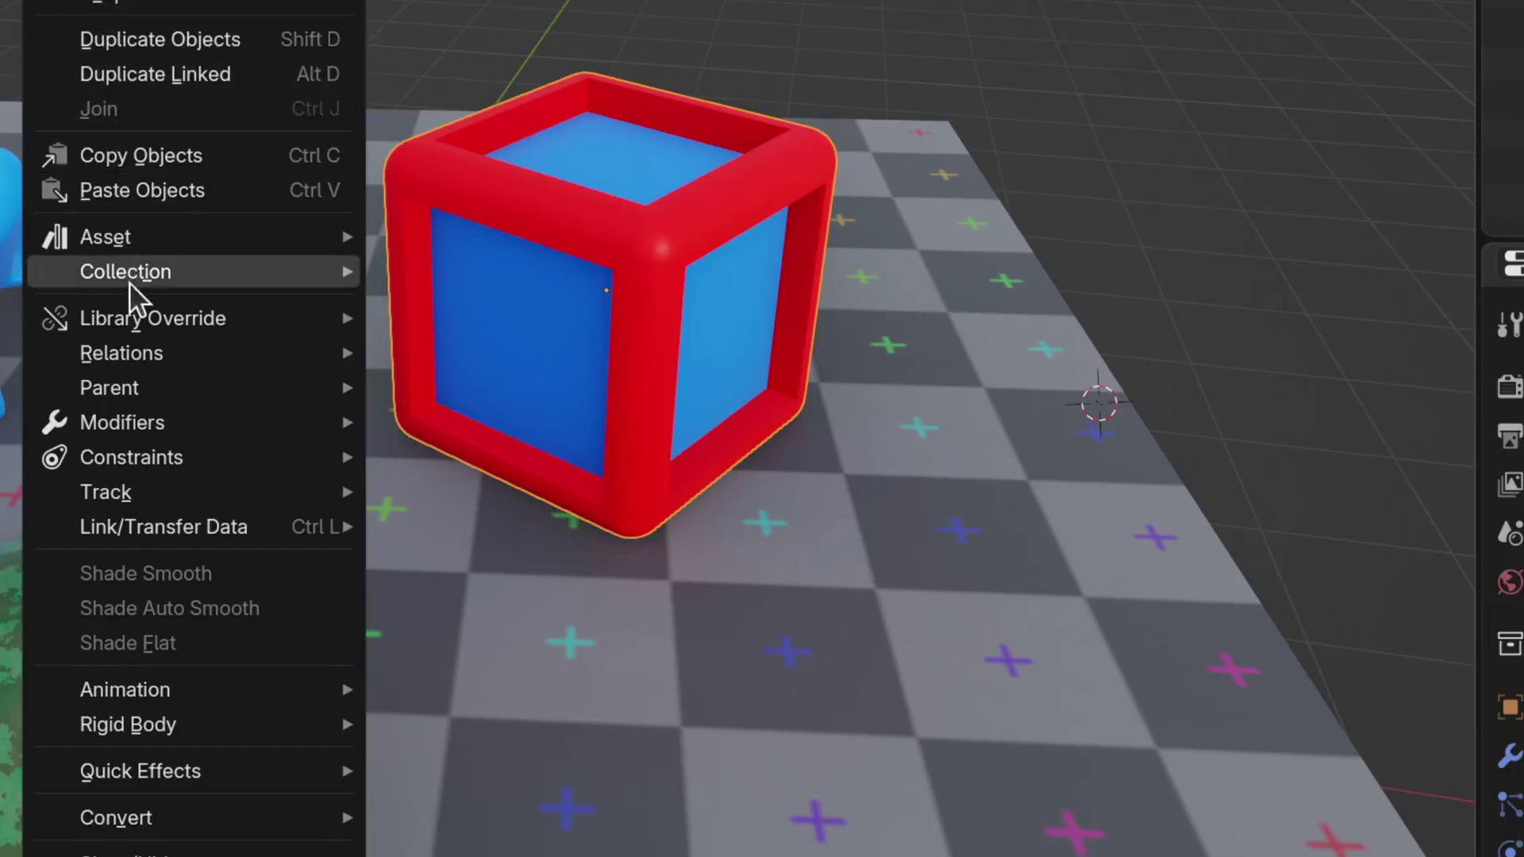
mouse_move(358, 402)
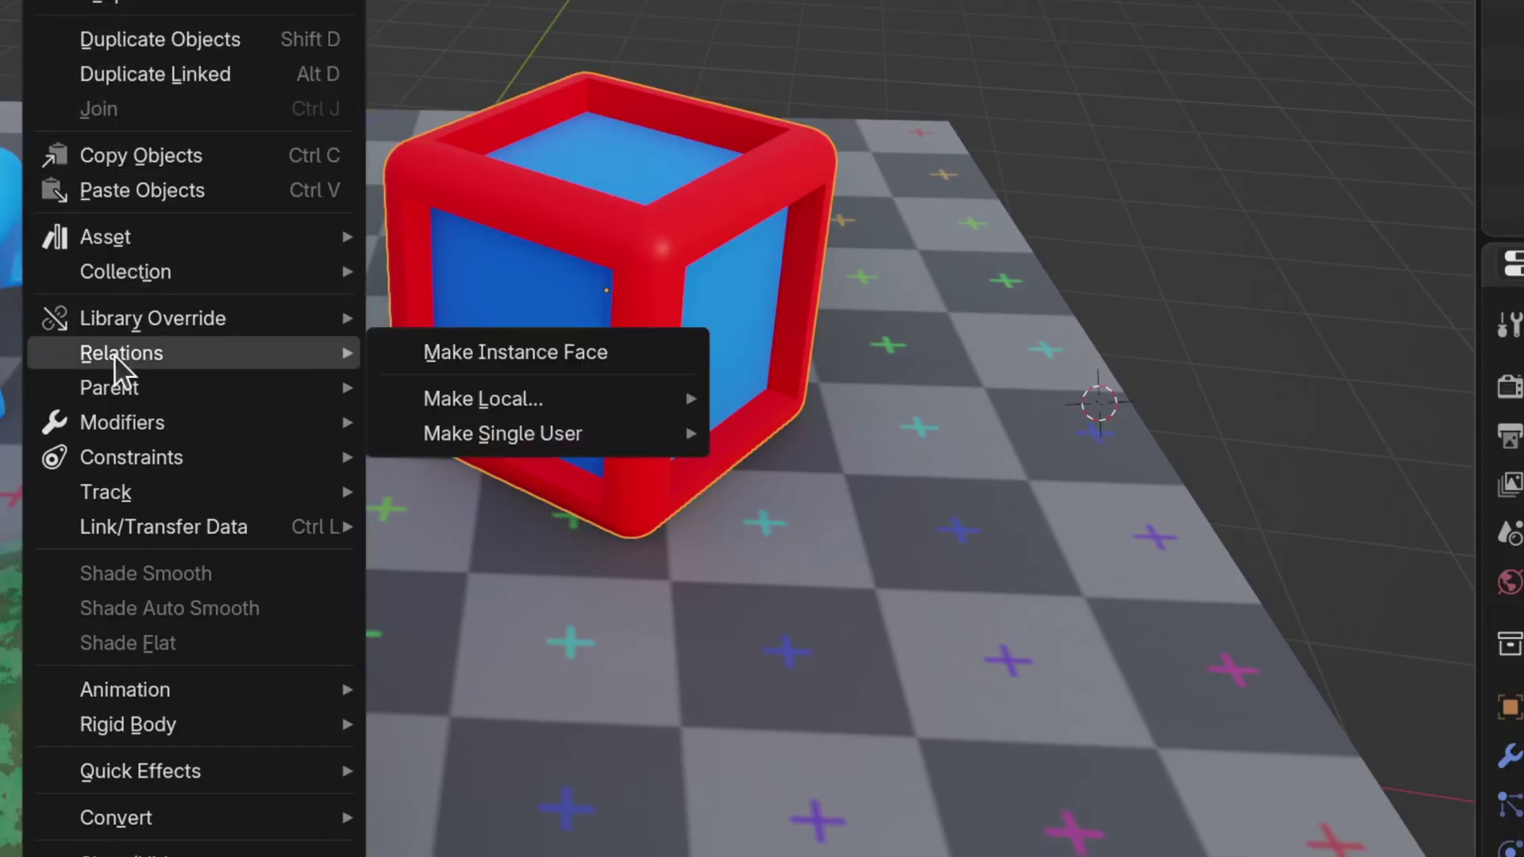
mouse_move(480, 398)
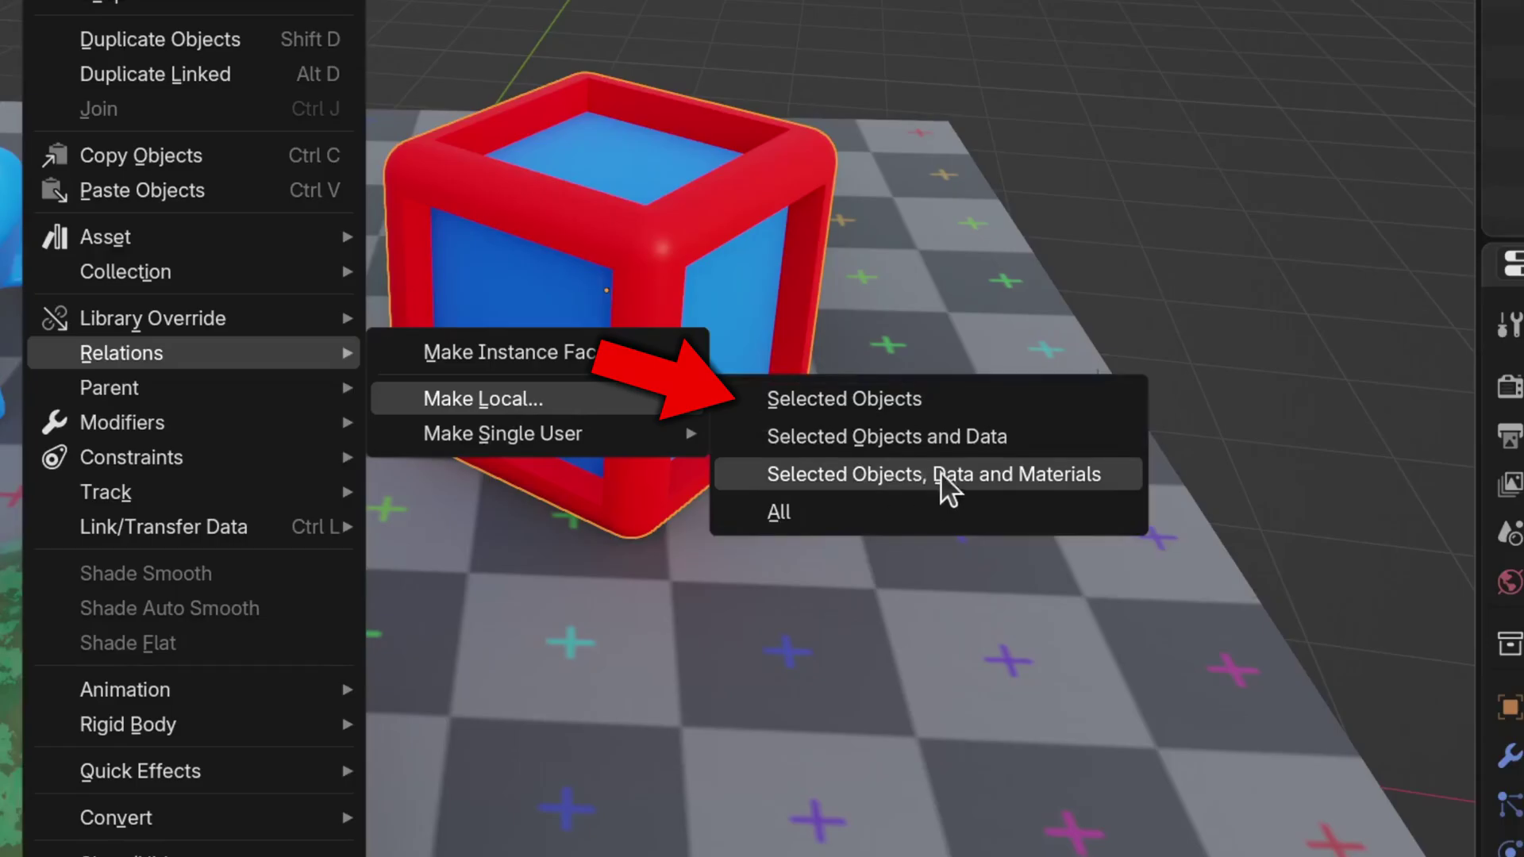
click(1017, 479)
Step: Try moving the local Cube, and switch briefly into Edit Mode and back to Object Mode
key(g)
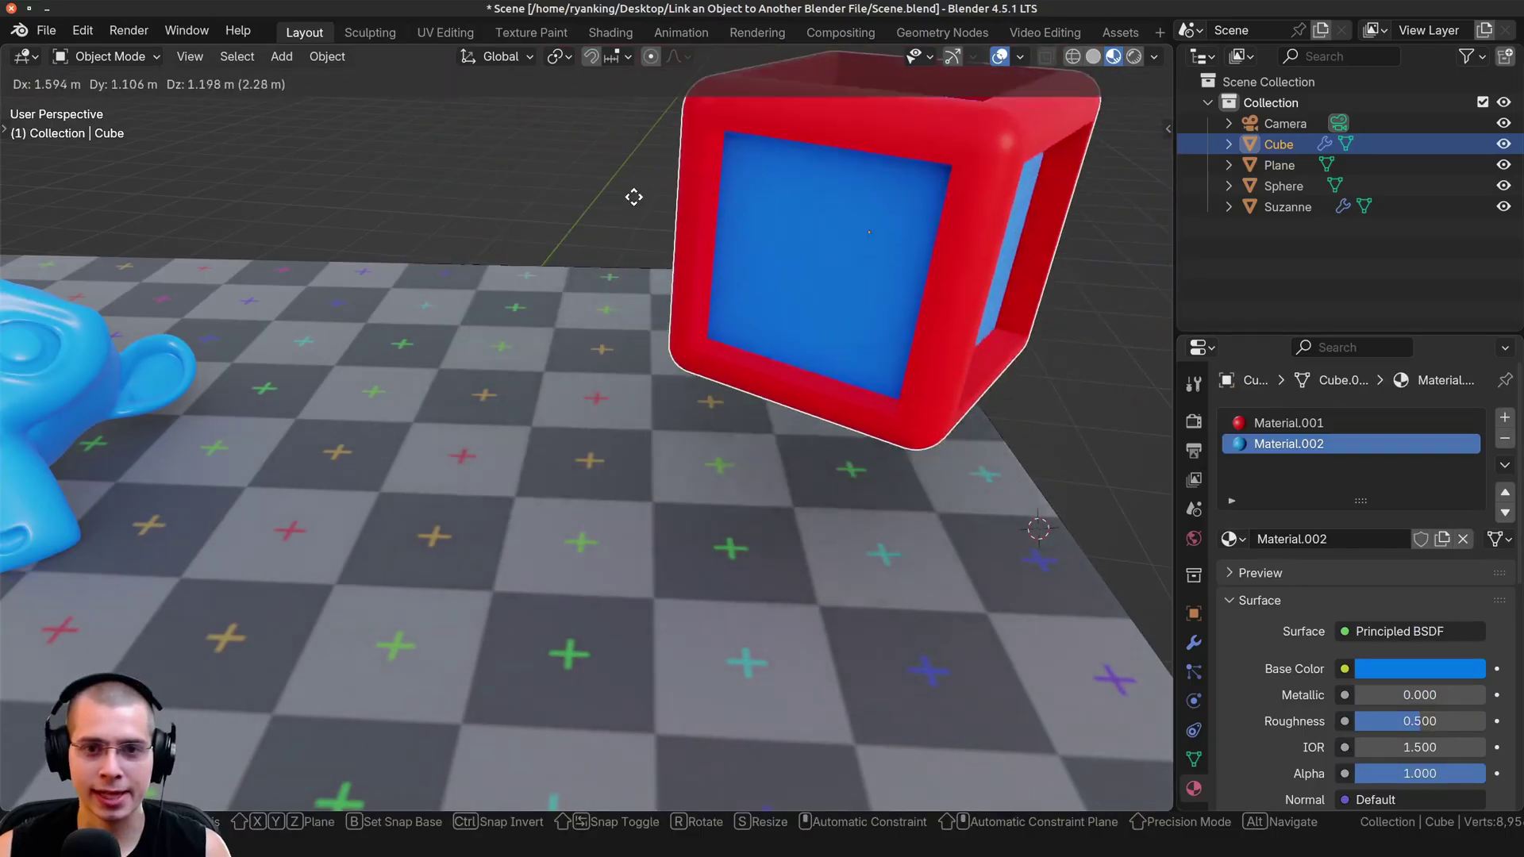
right_click(693, 272)
middle_drag(651, 262, 543, 271)
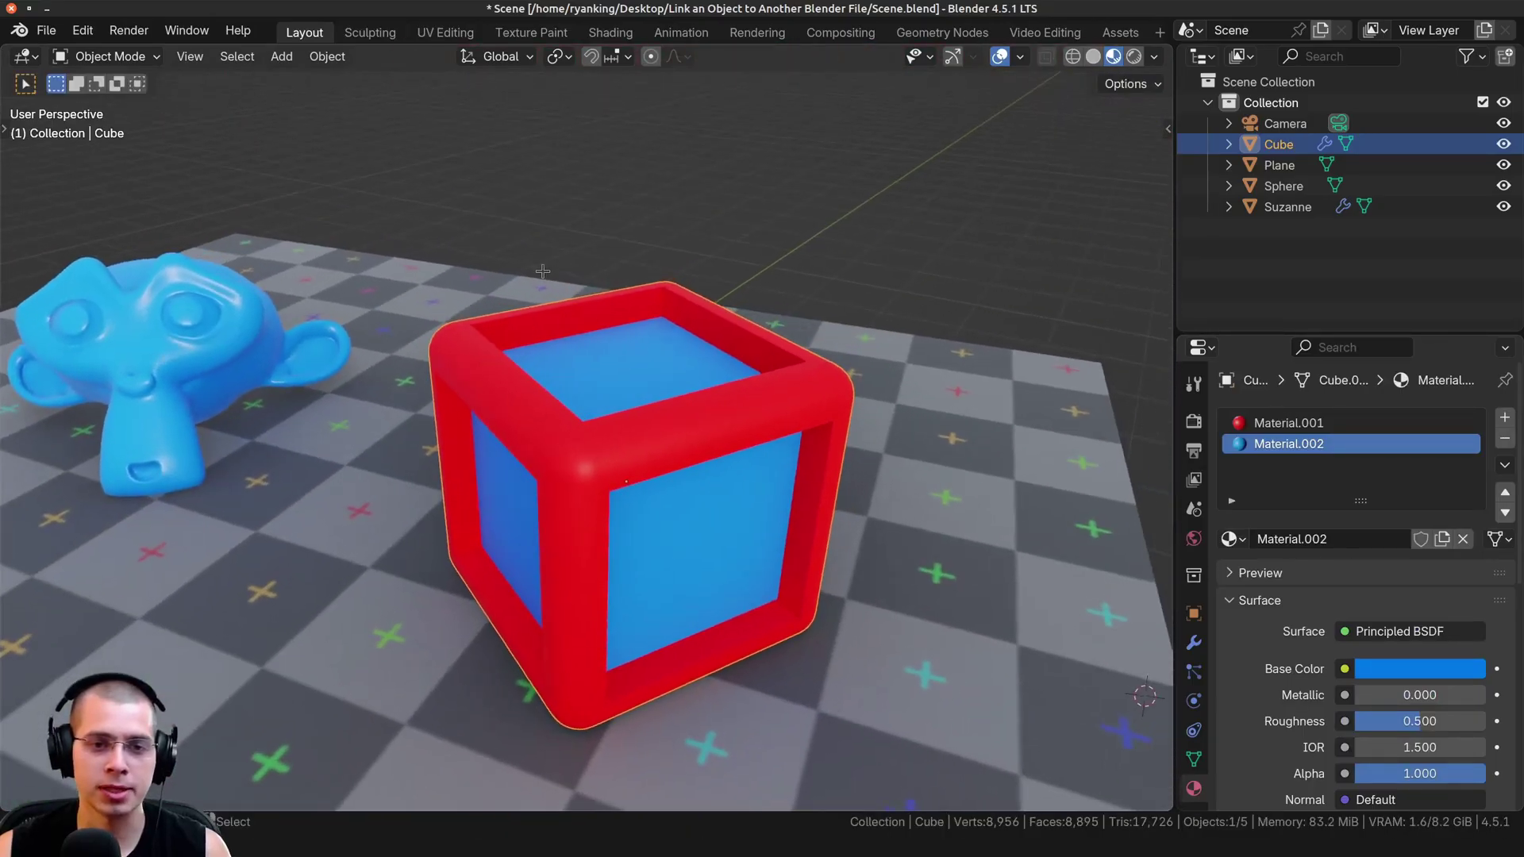
key(Tab)
key(Tab)
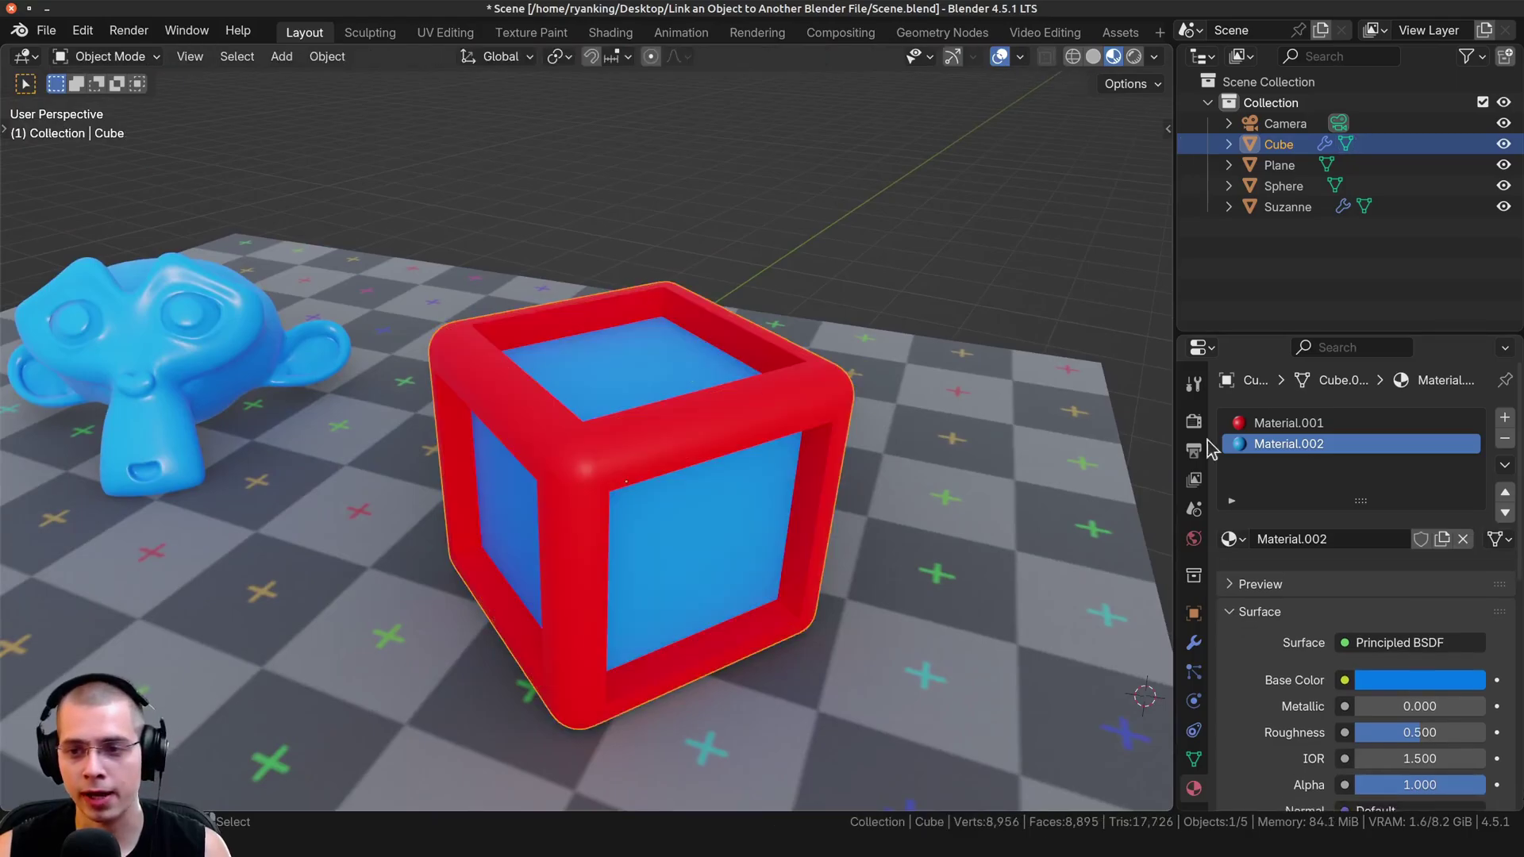
Step: Remove the Material.002 slot from the Cube and undo the removal
click(1504, 439)
key(ctrl+z)
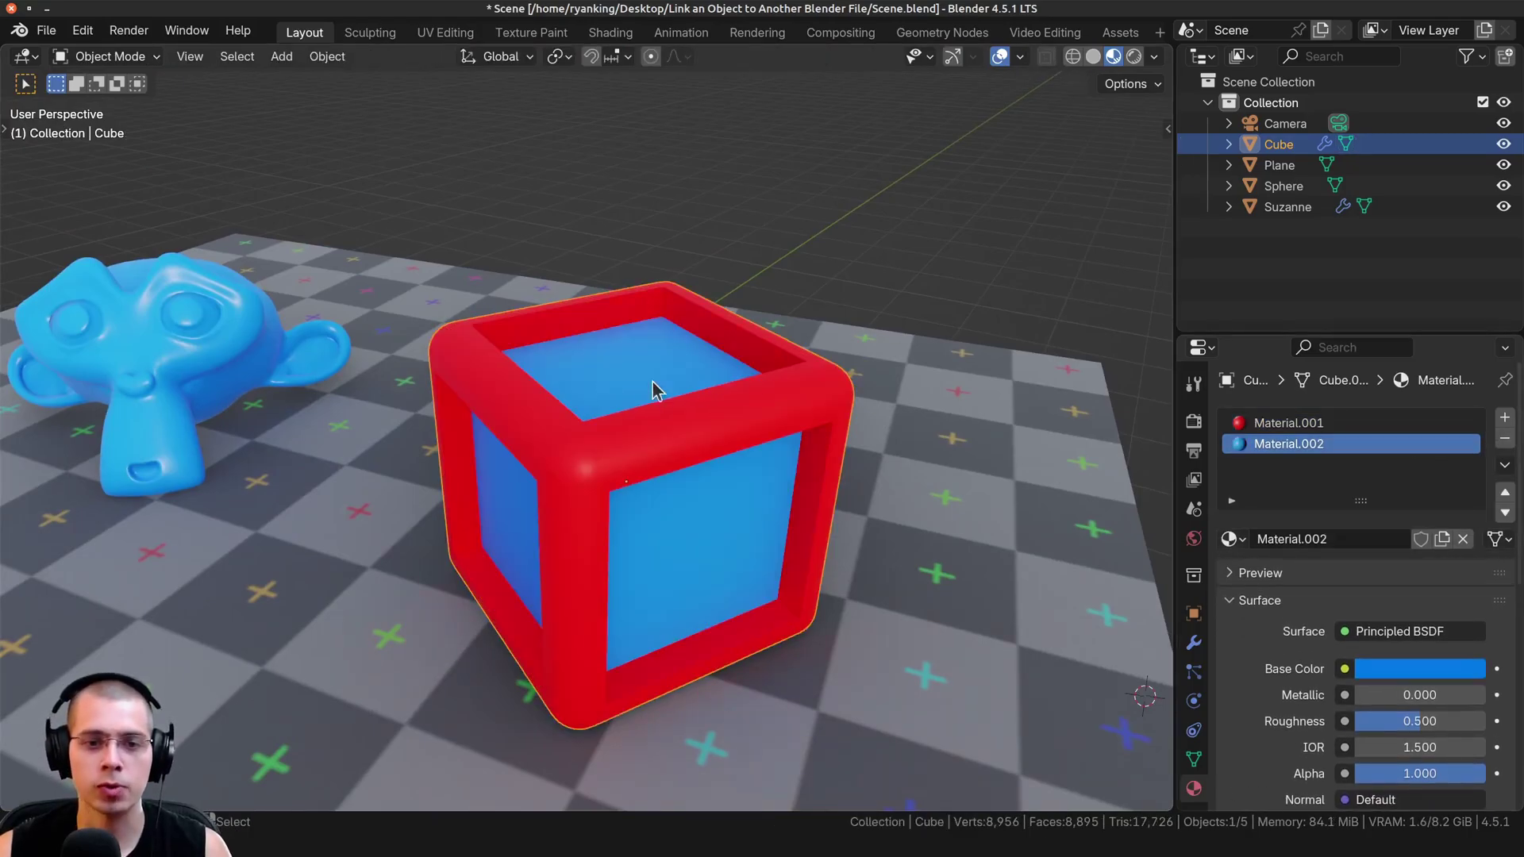
middle_drag(656, 384, 298, 555)
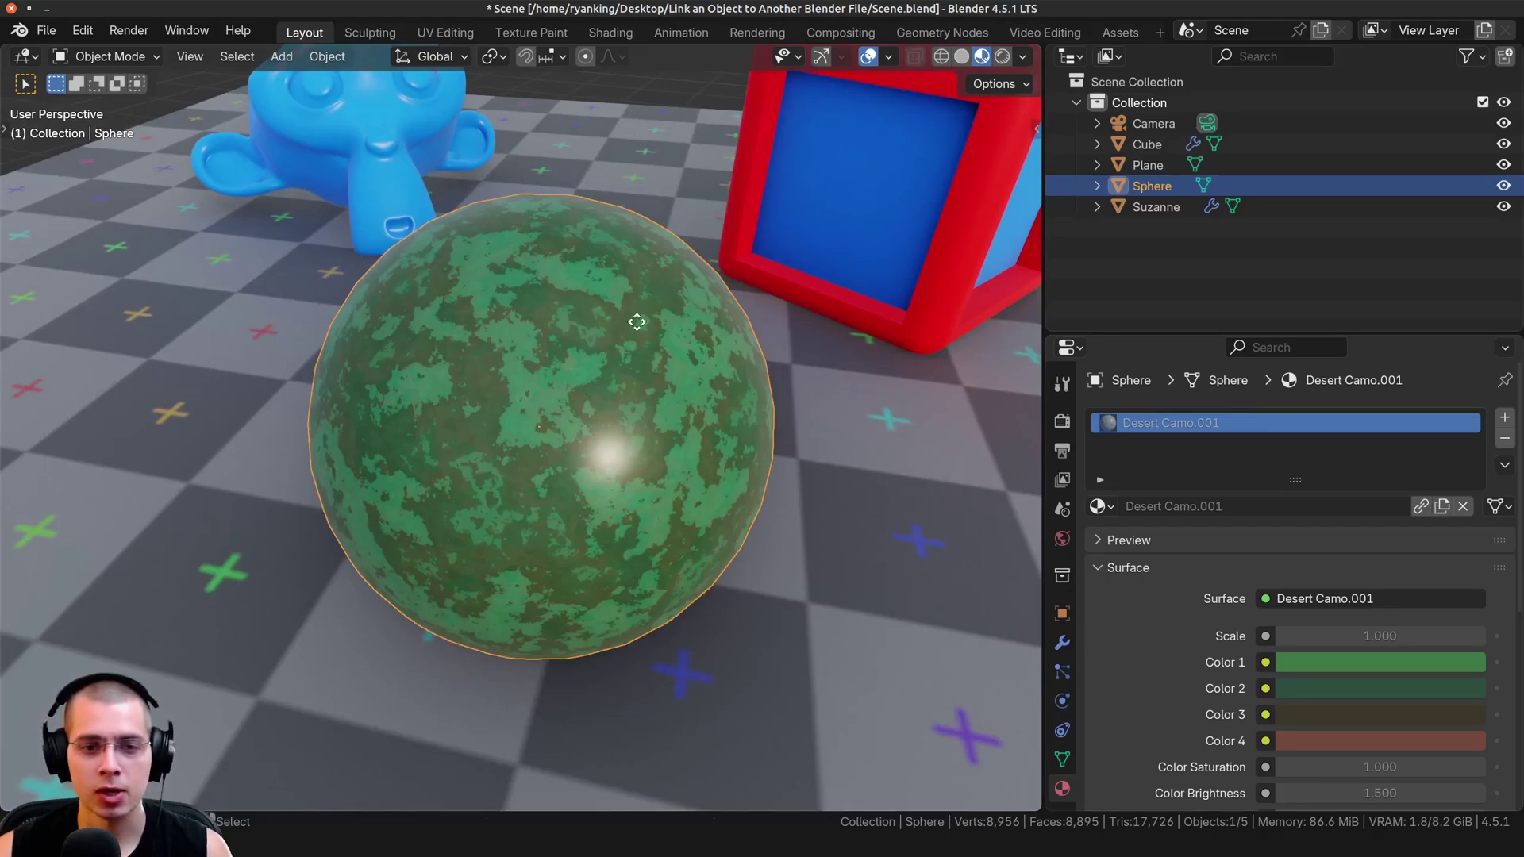
Step: Make the sphere's linked Desert Camo.001 material local and change its Color 1
right_click(442, 321)
drag(1116, 337, 1118, 251)
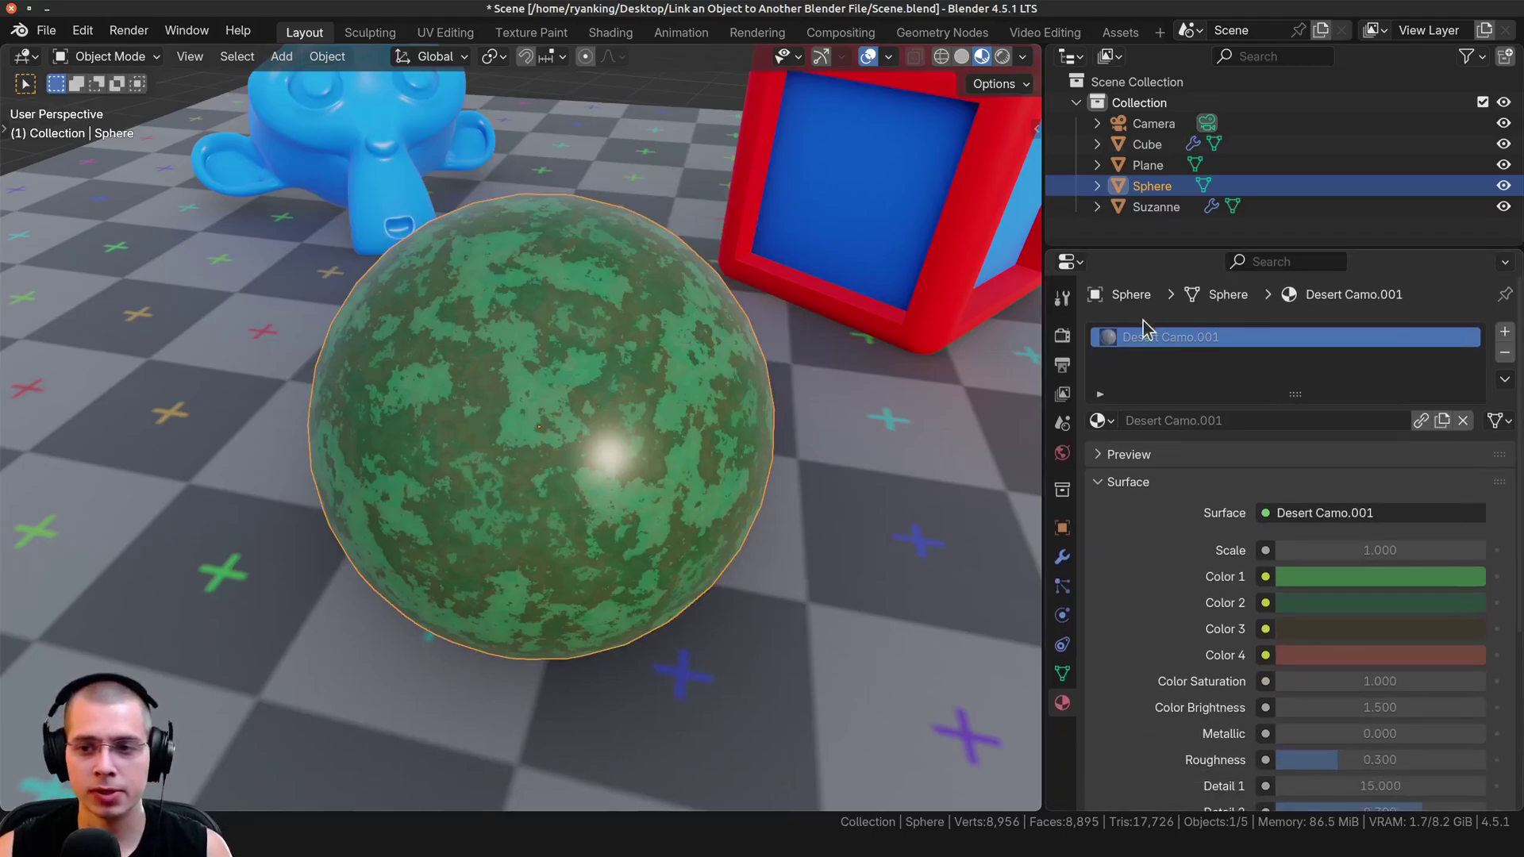
click(1100, 421)
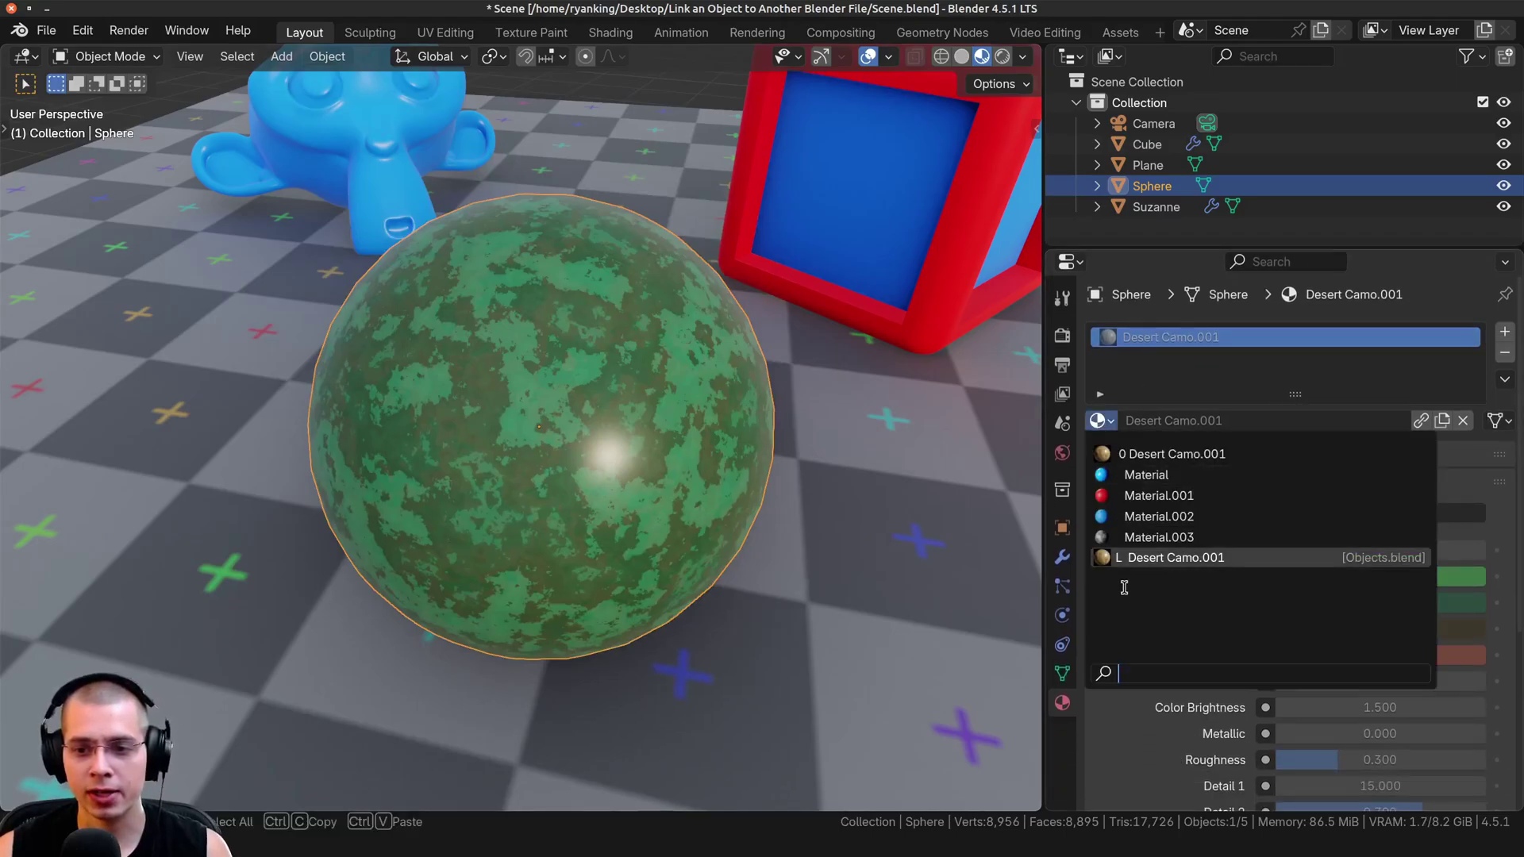
click(1405, 413)
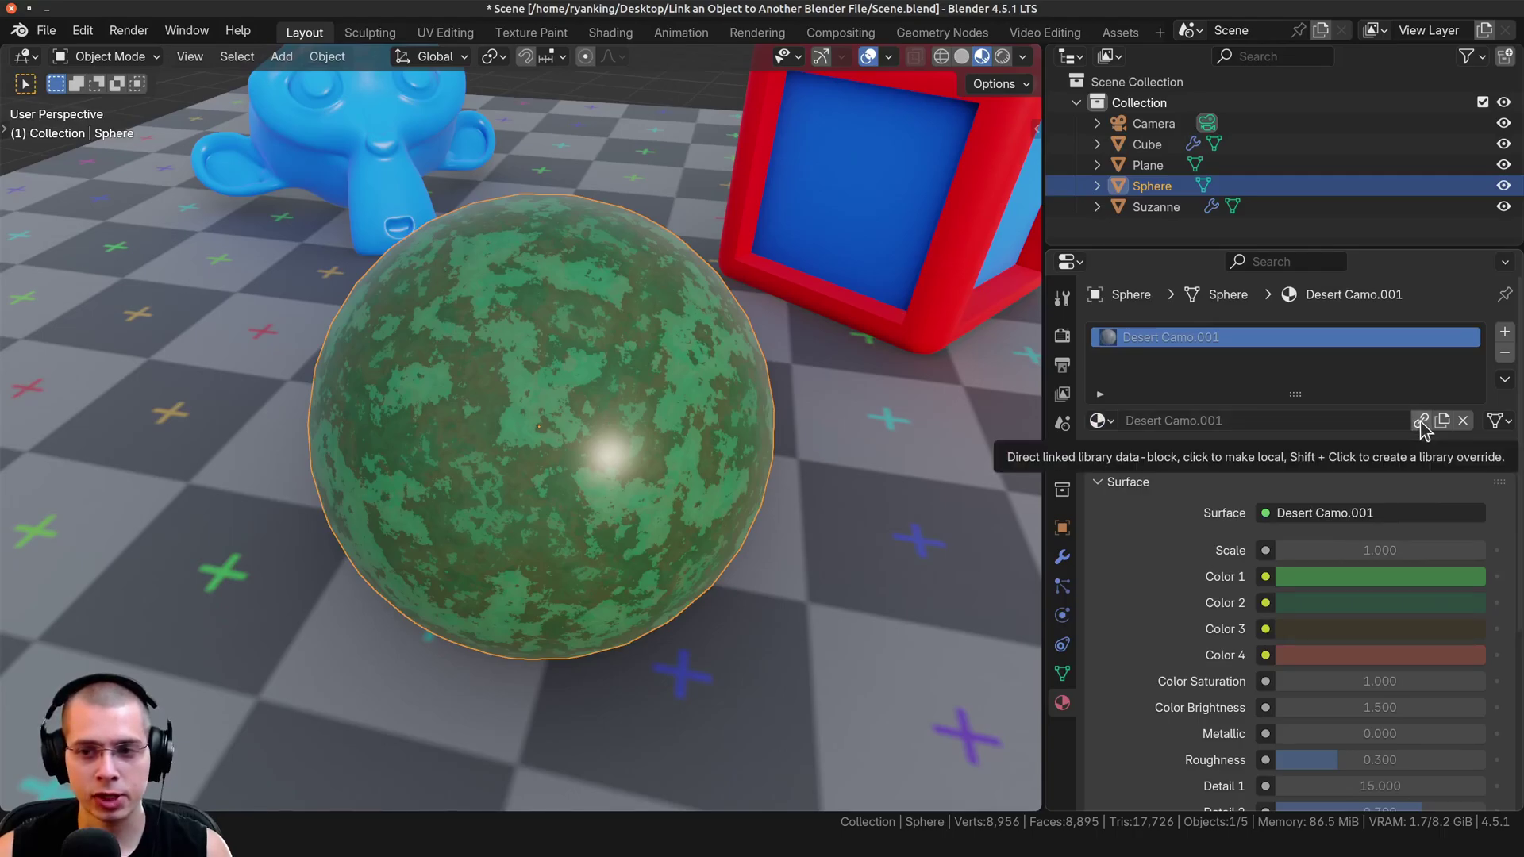
click(1420, 420)
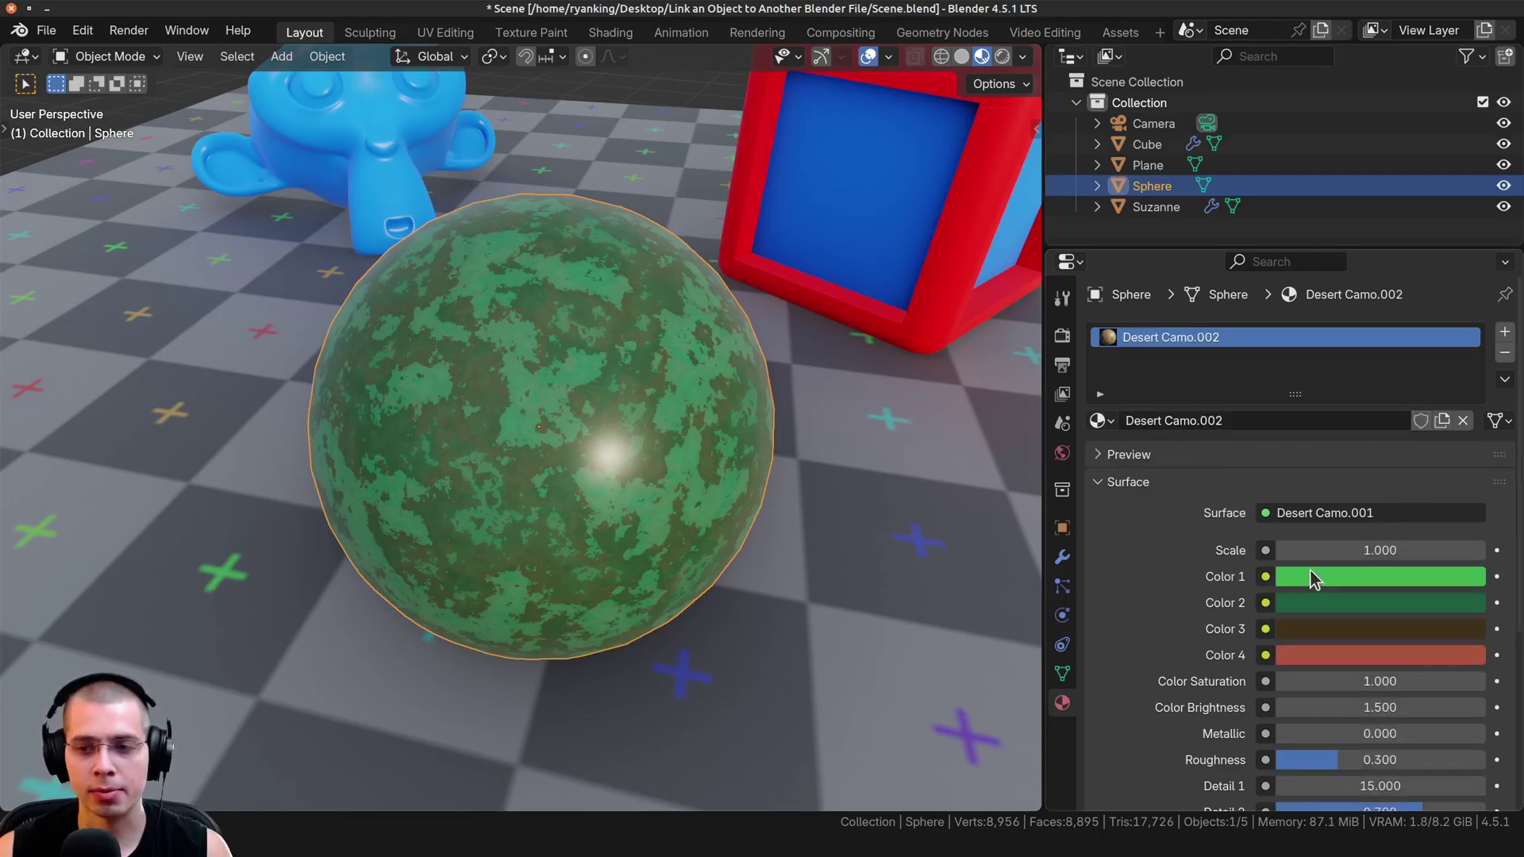
click(1361, 573)
drag(1324, 340, 1345, 316)
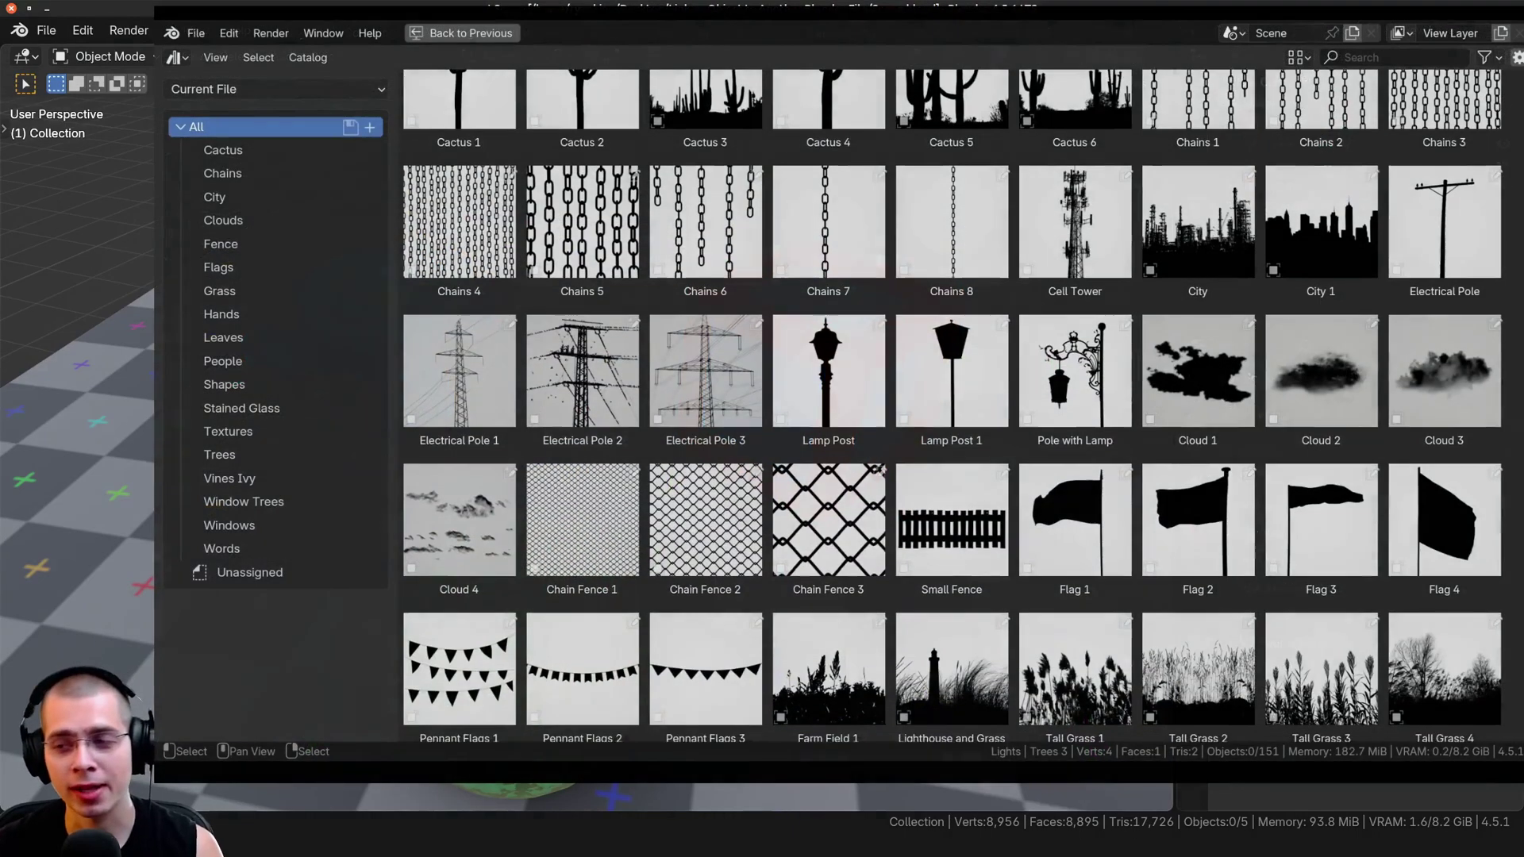
Step: Browse the light gobo assets in the current file's catalogs, from chains and fences to trees and windows
scroll(953, 404, down, 4)
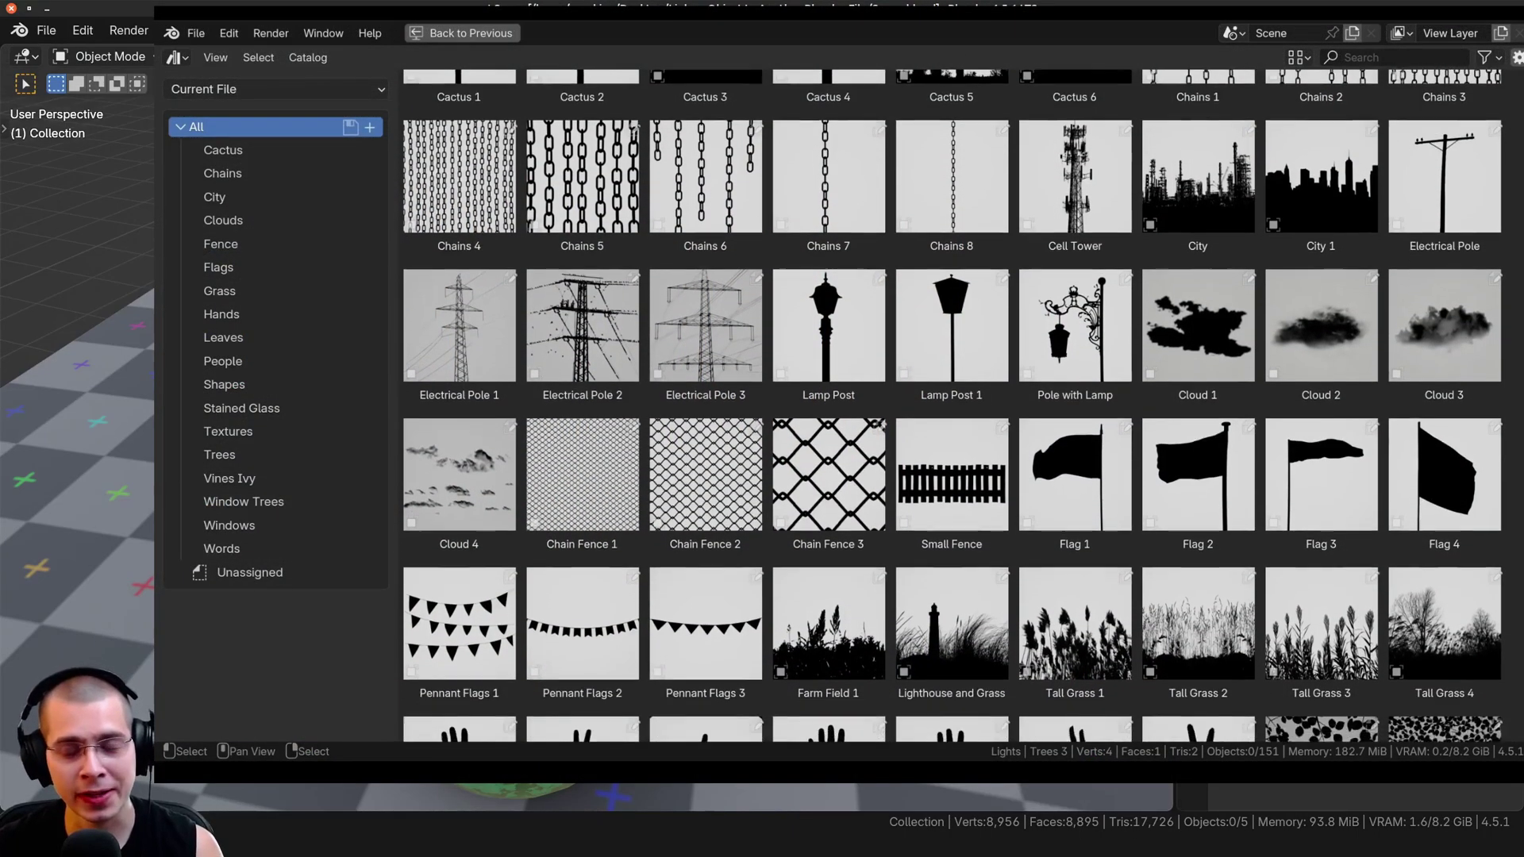
scroll(952, 405, down, 6)
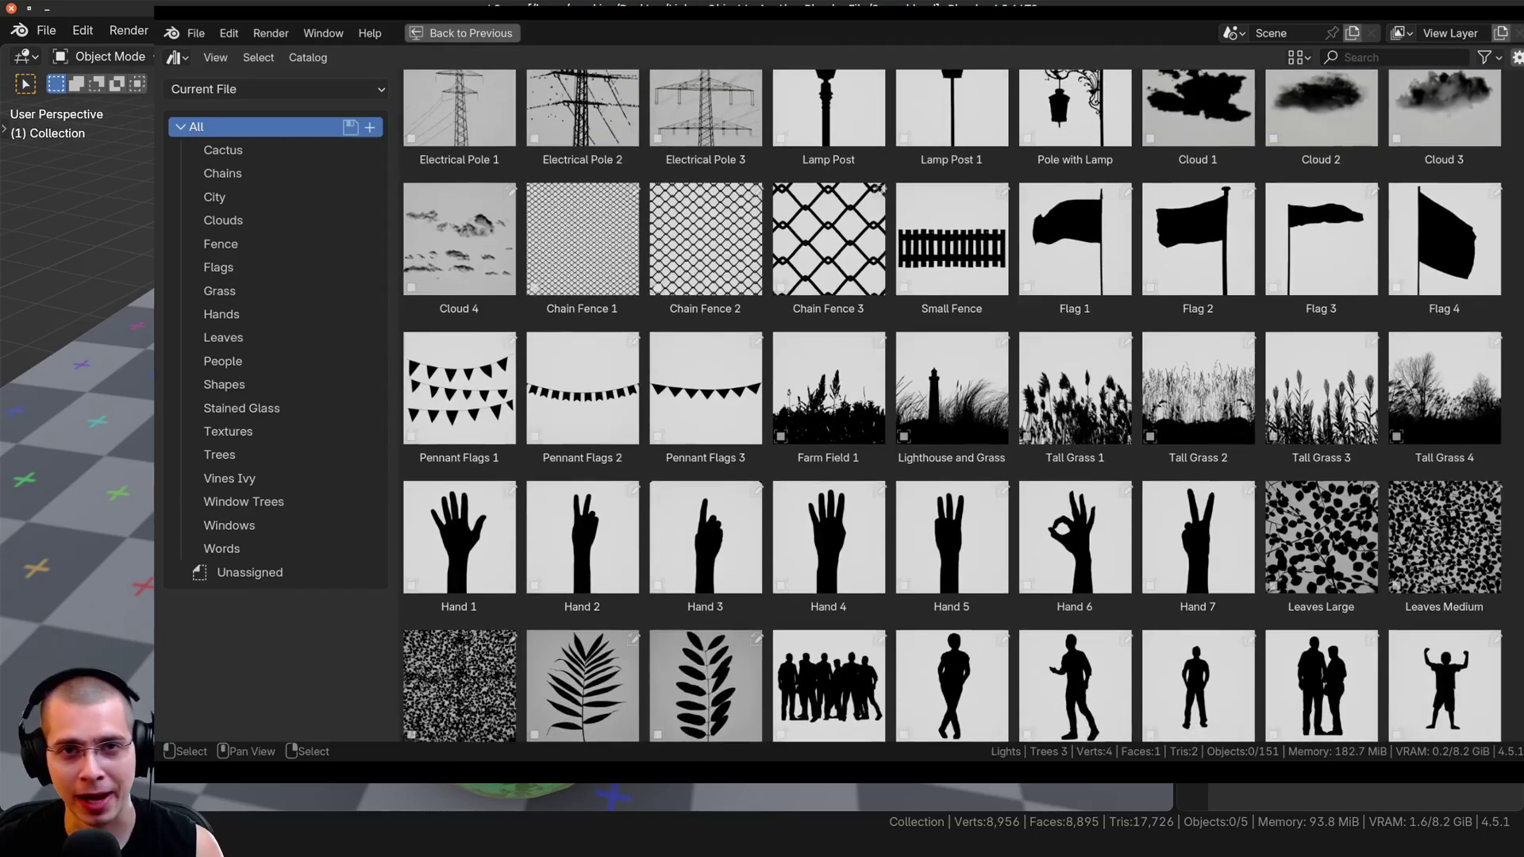
scroll(953, 405, down, 2)
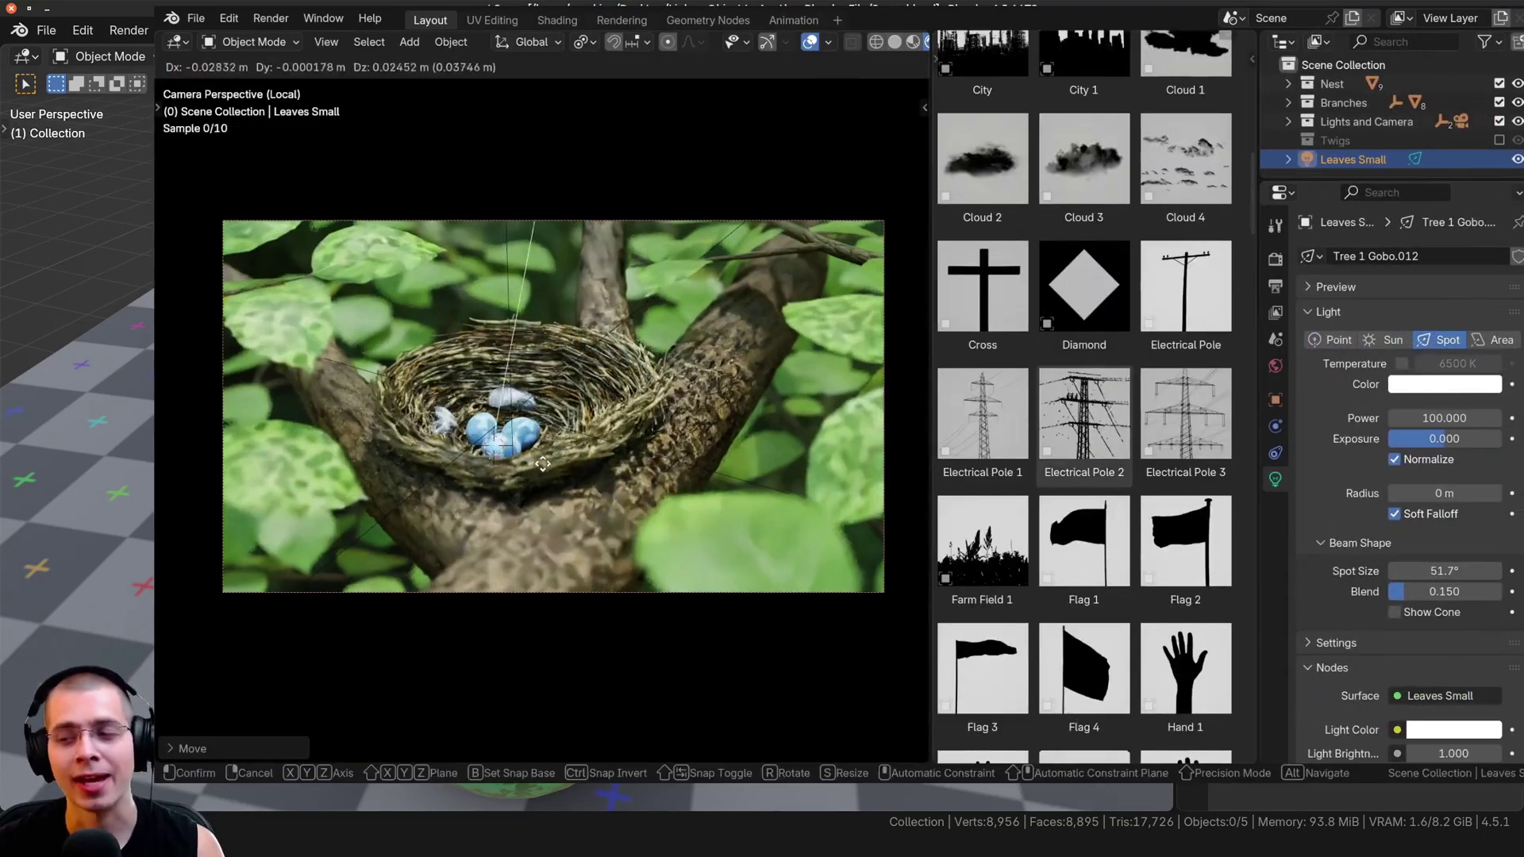
scroll(1397, 476, down, 4)
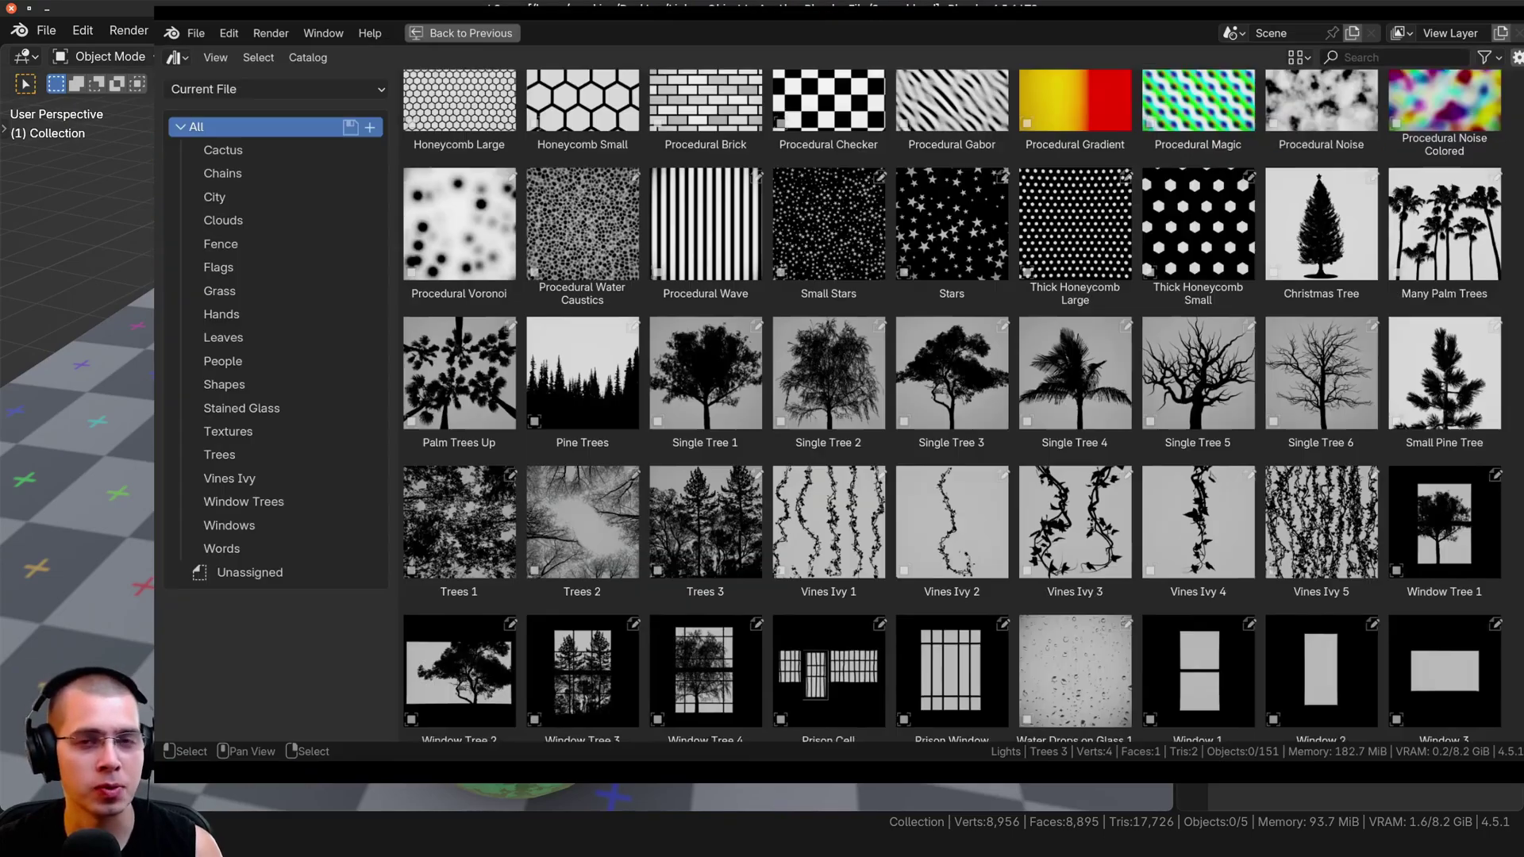
scroll(953, 381, down, 4)
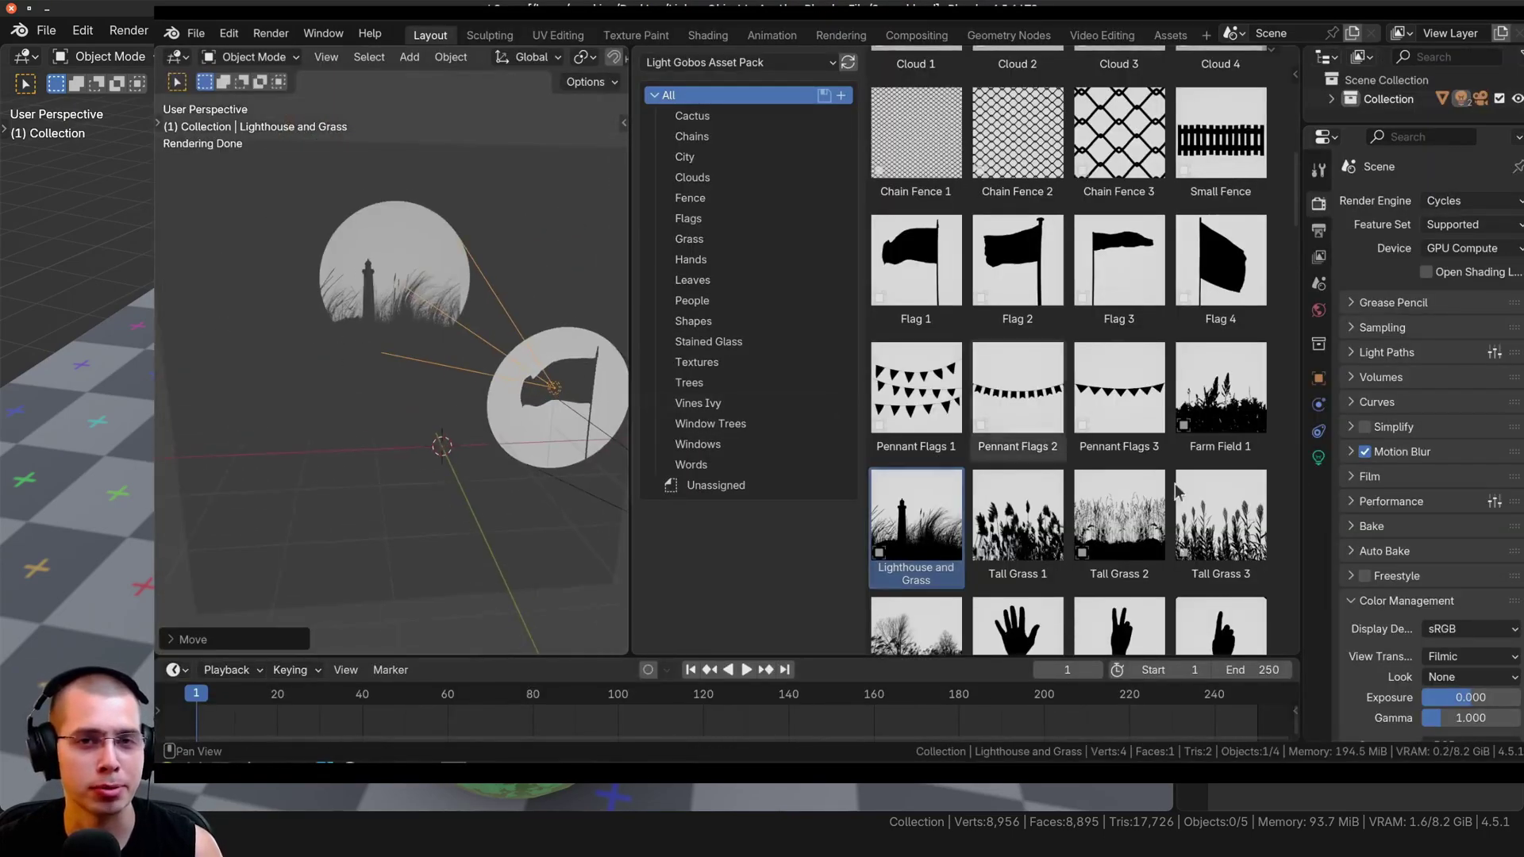
Step: Place the Leaves Medium gobo light from the Light Gobos Asset Pack in the scene and move it
scroll(1072, 357, down, 8)
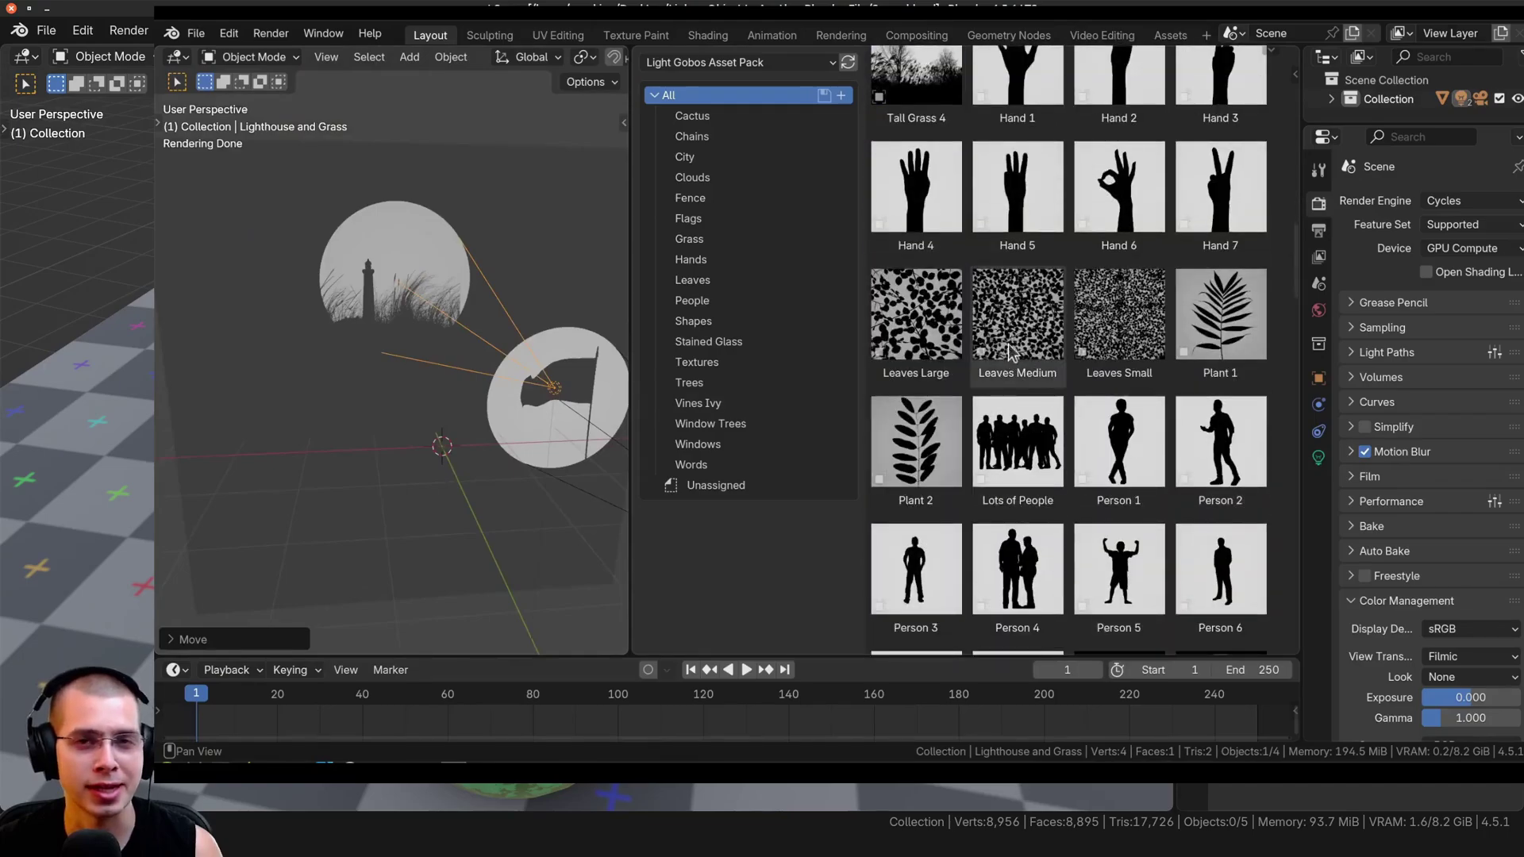
drag(1017, 318, 365, 450)
key(g)
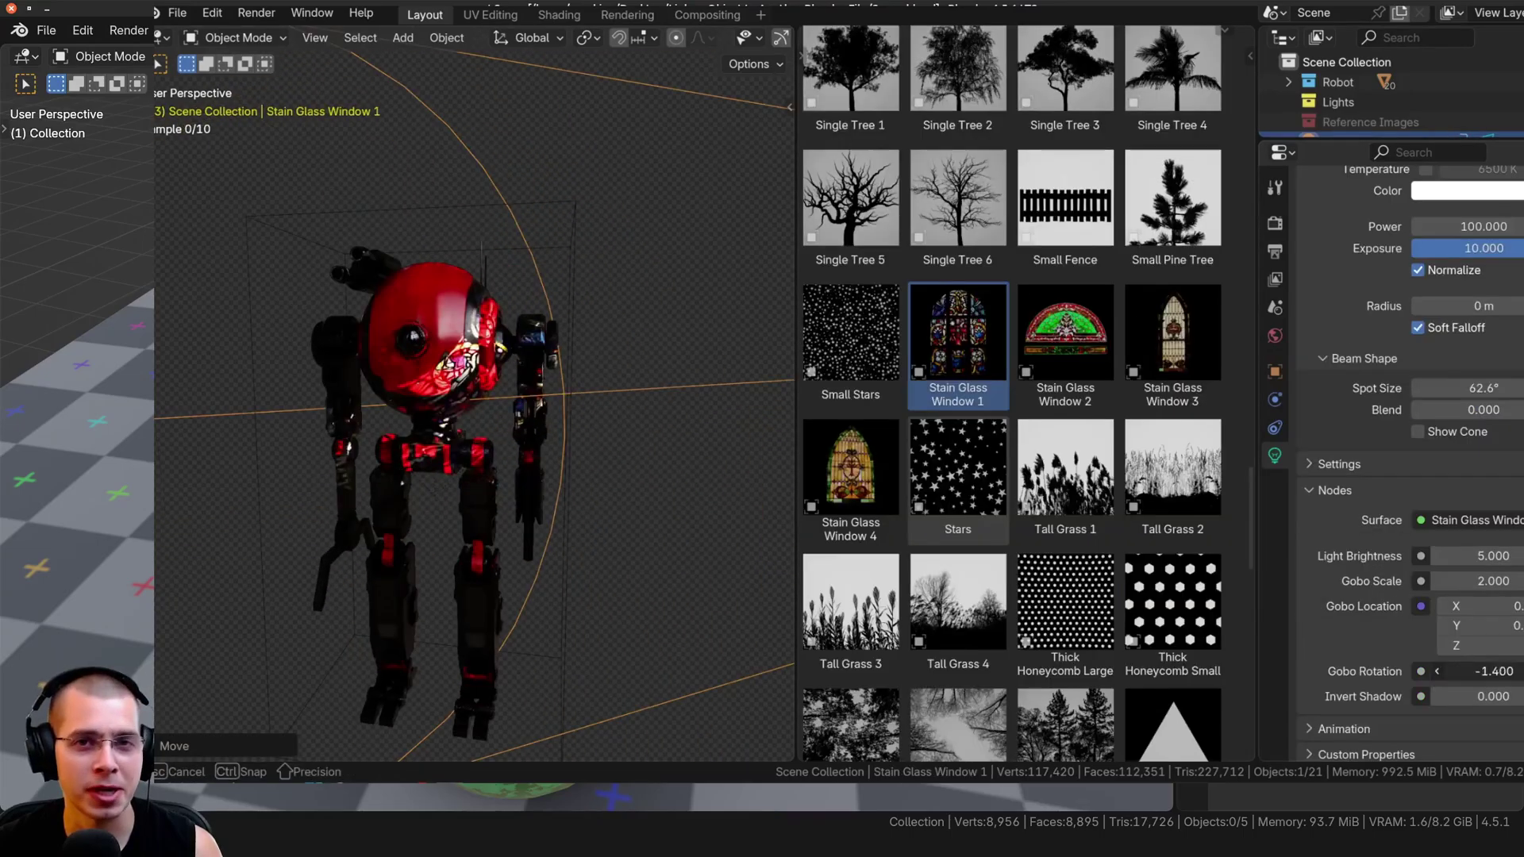
Step: Set the Stain Glass Window 1 light's Gobo Rotation to -4.810 and Gobo Scale to 0.900
drag(1473, 671, 1500, 671)
mouse_move(1483, 581)
mouse_down()
mouse_move(1498, 580)
mouse_move(1437, 580)
mouse_move(1461, 581)
mouse_up()
middle_drag(760, 425, 726, 419)
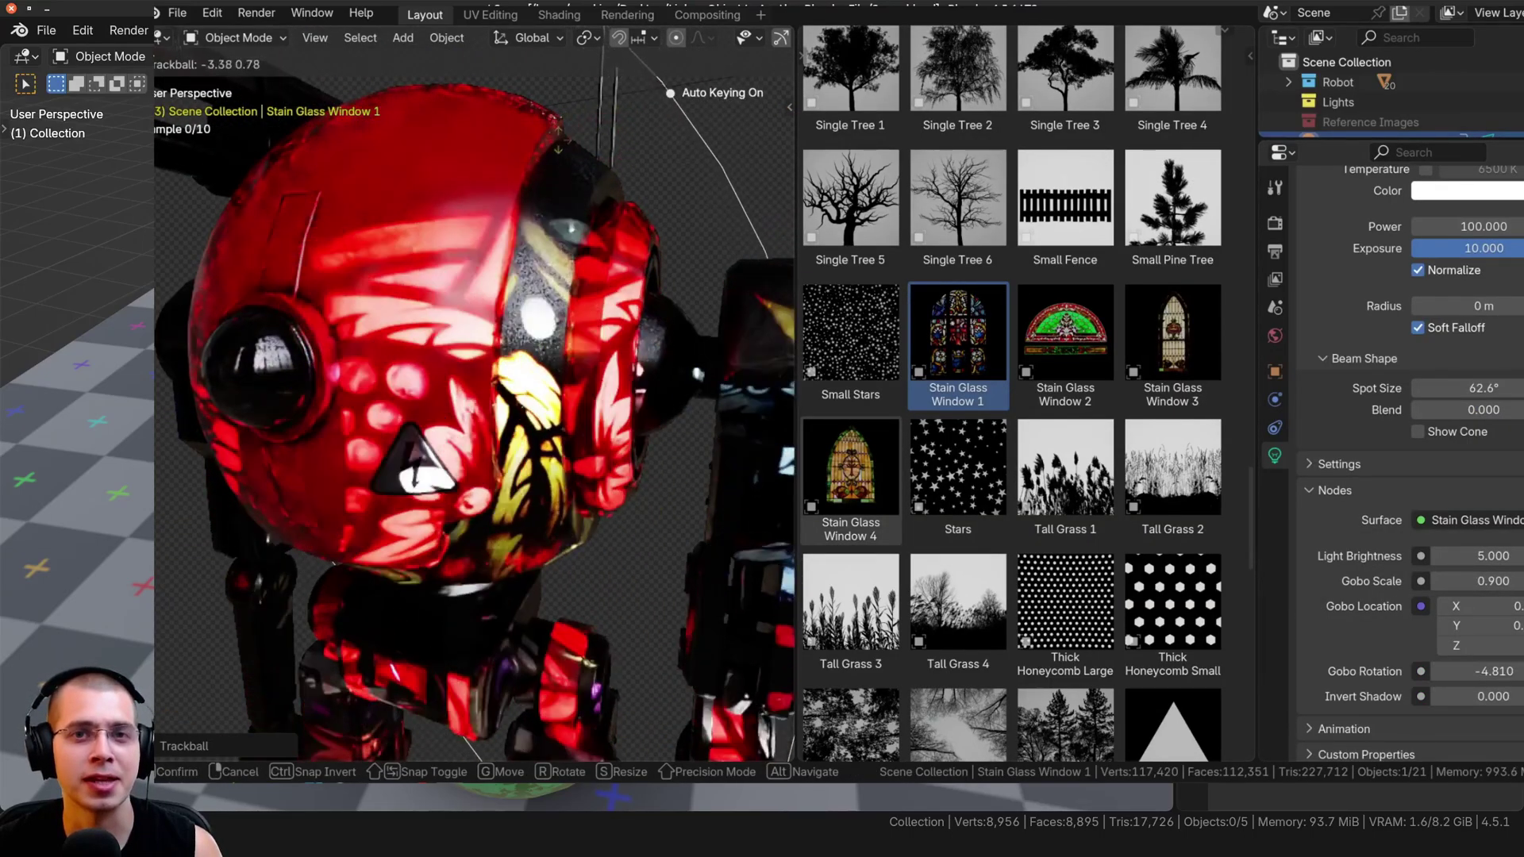